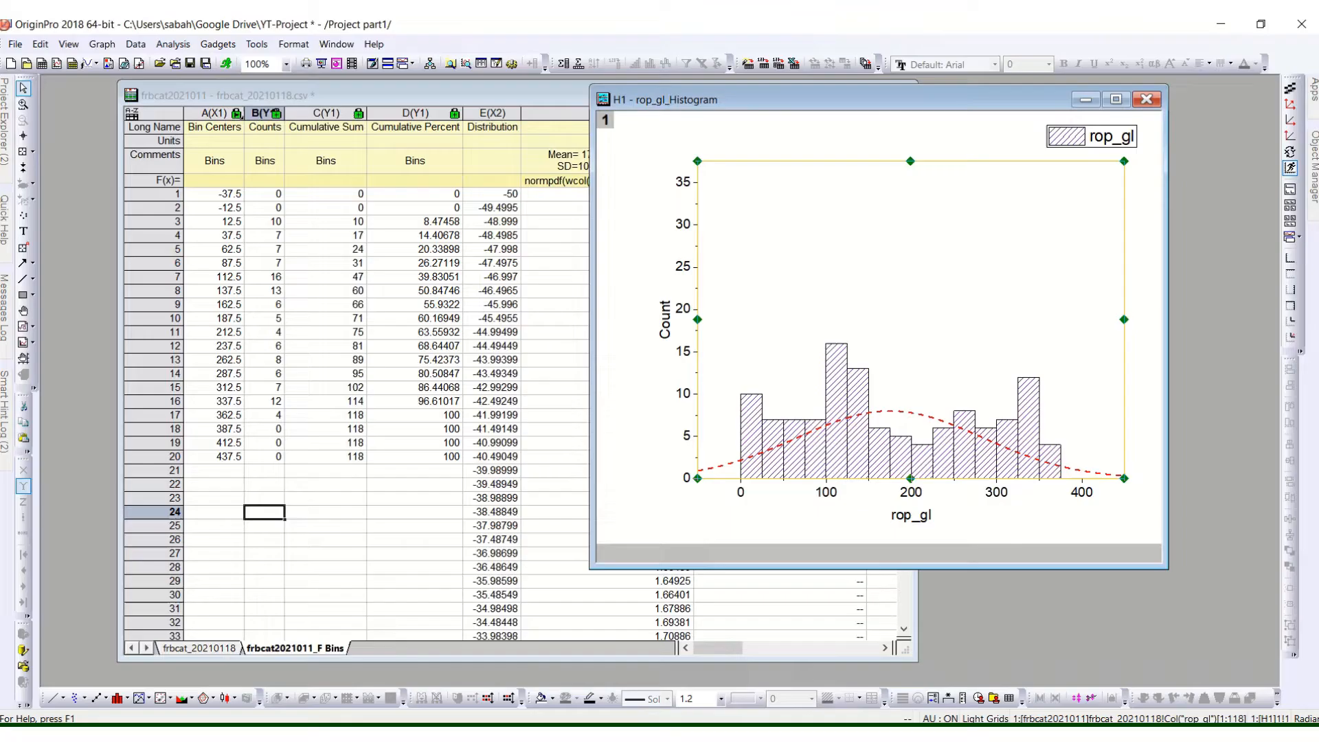
Step: Bring the frbcat2021011_F Bins worksheet to the front and widen the Counts column
left_click(323, 517)
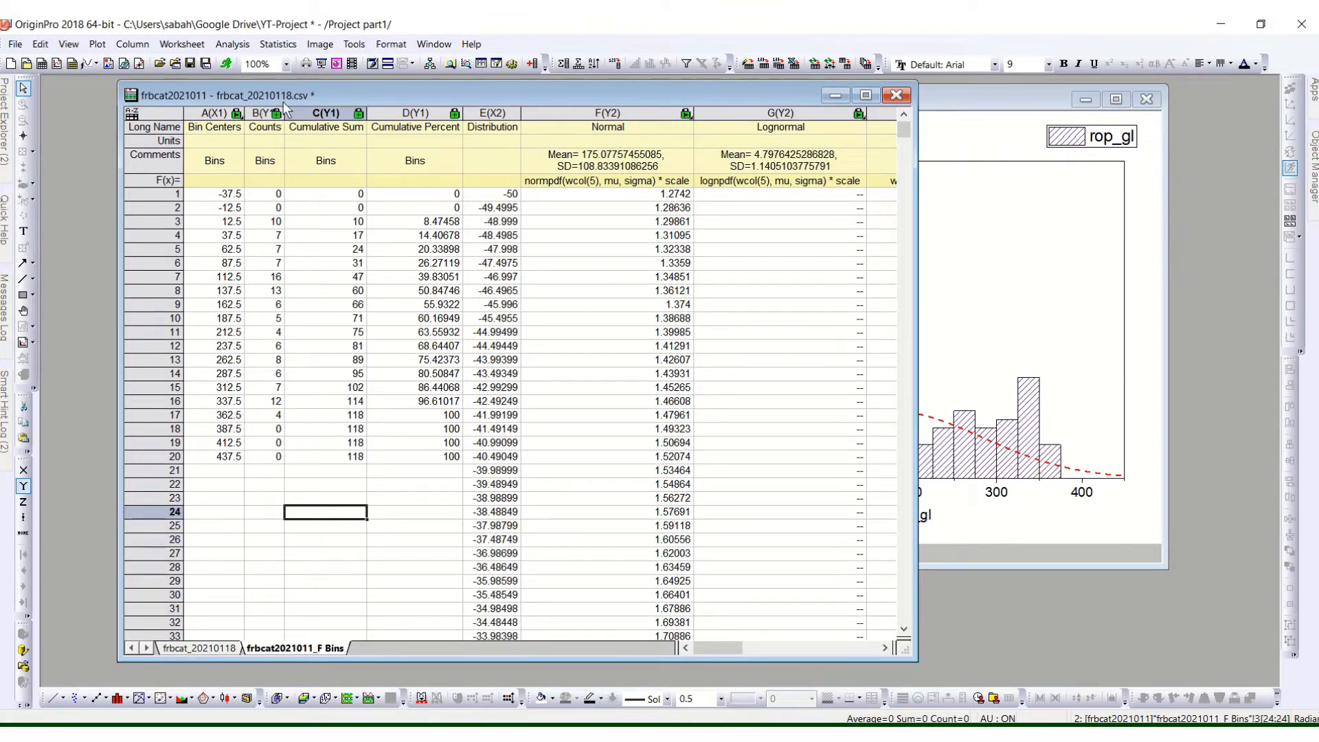
left_click_drag(284, 112, 304, 112)
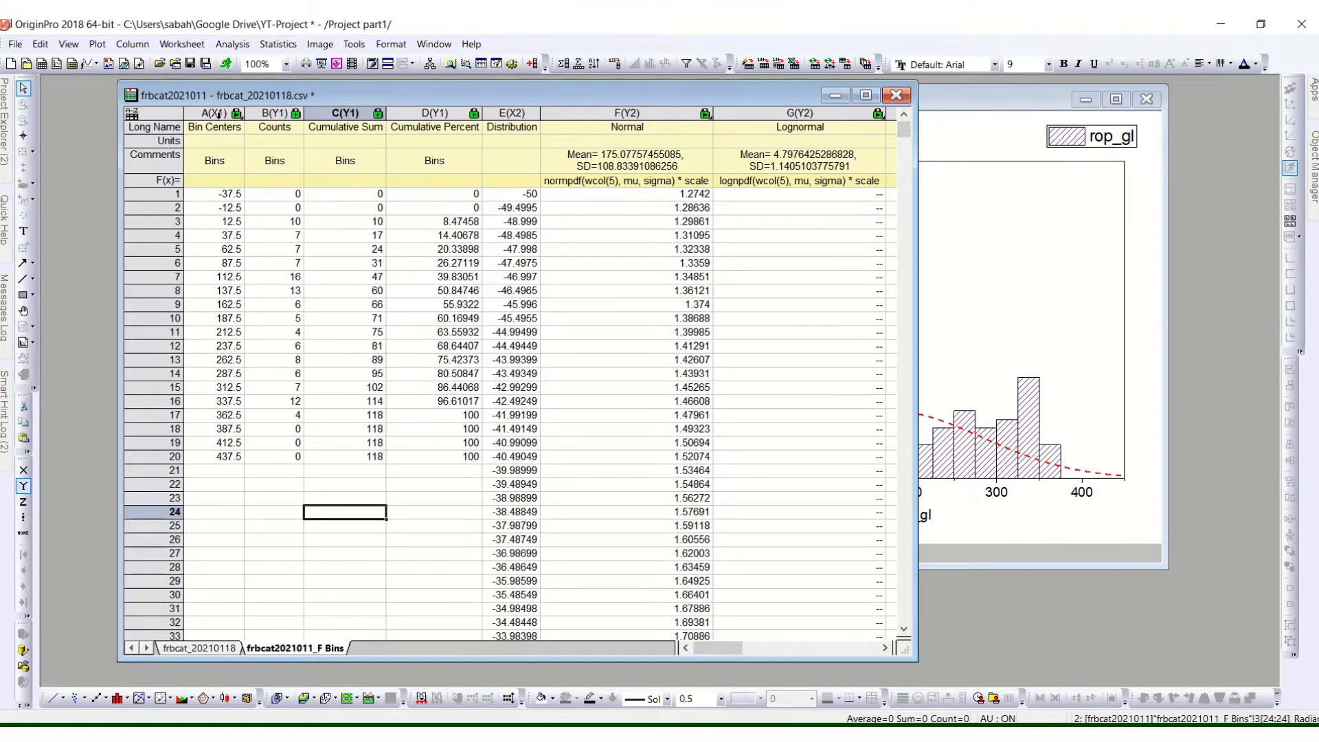
Step: Plot Counts against Bin Centers as a line graph and move the graph window clear of the plotted columns
left_click_drag(205, 115, 272, 114)
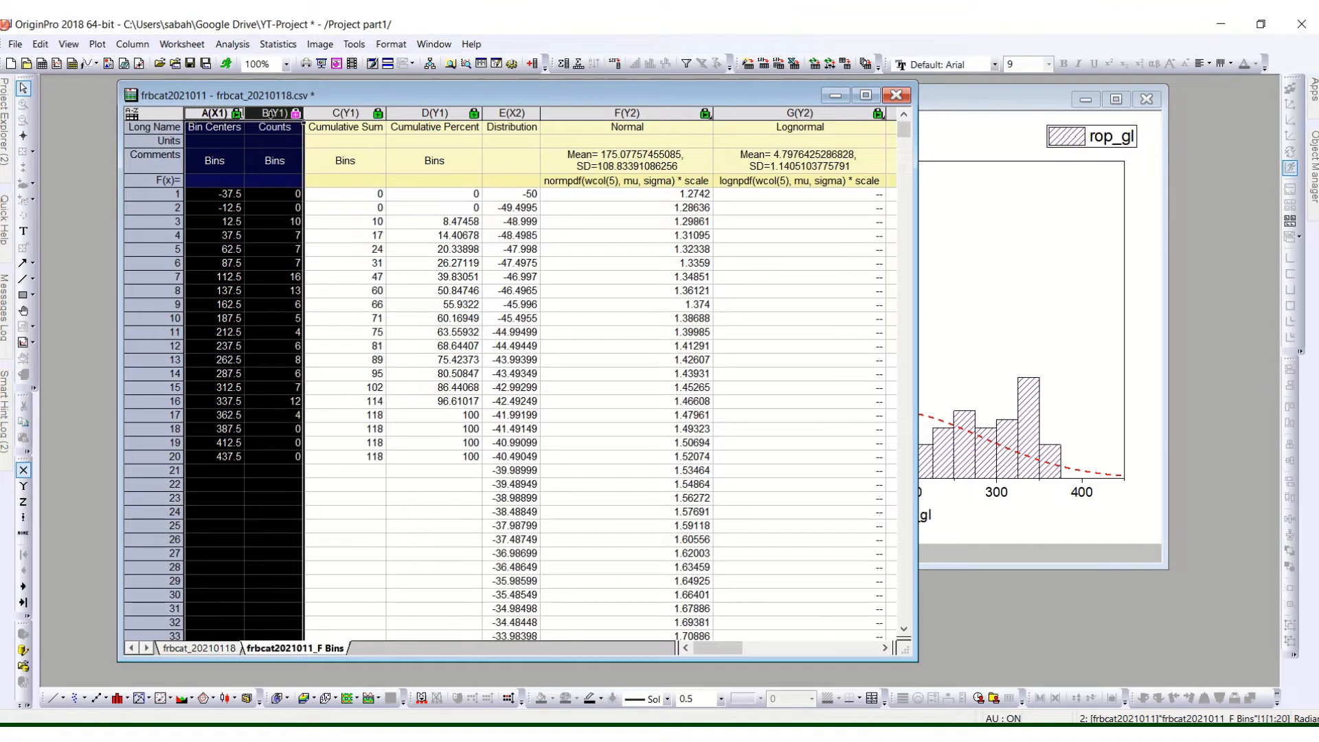
left_click(100, 44)
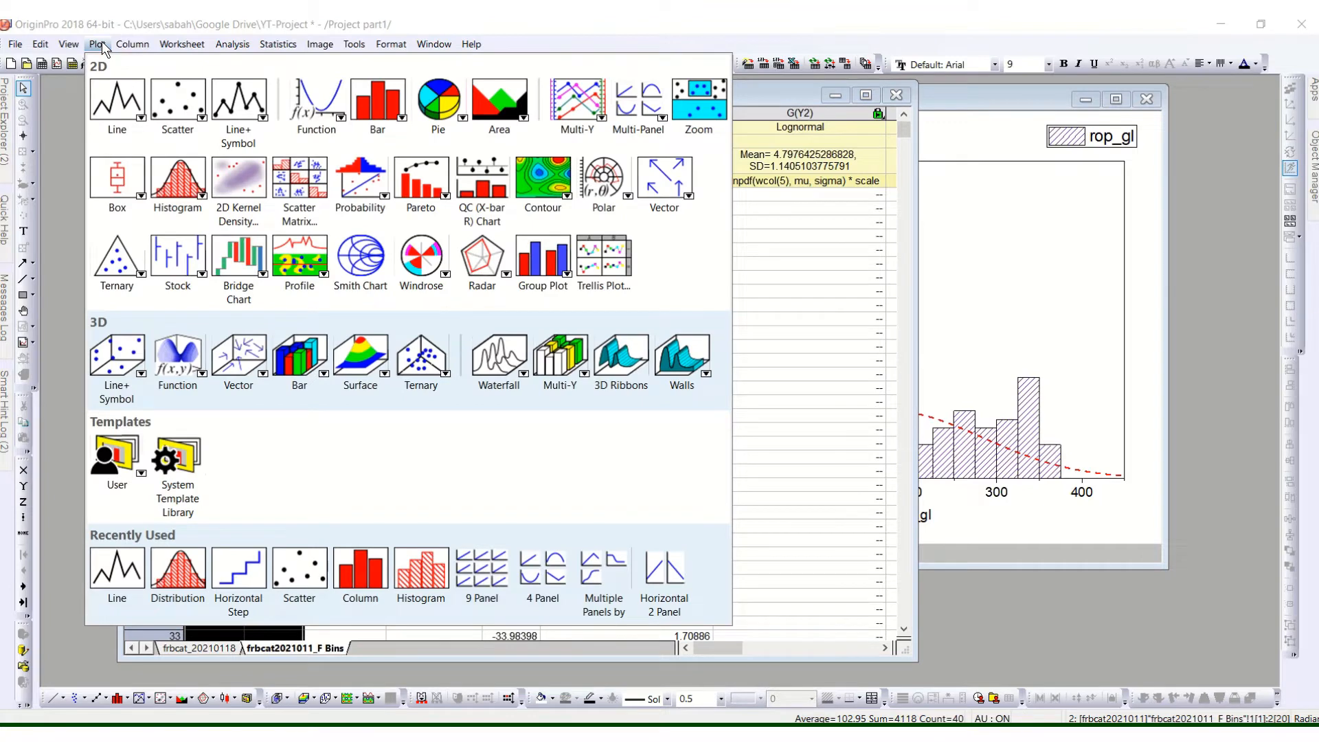
mouse_move(120, 106)
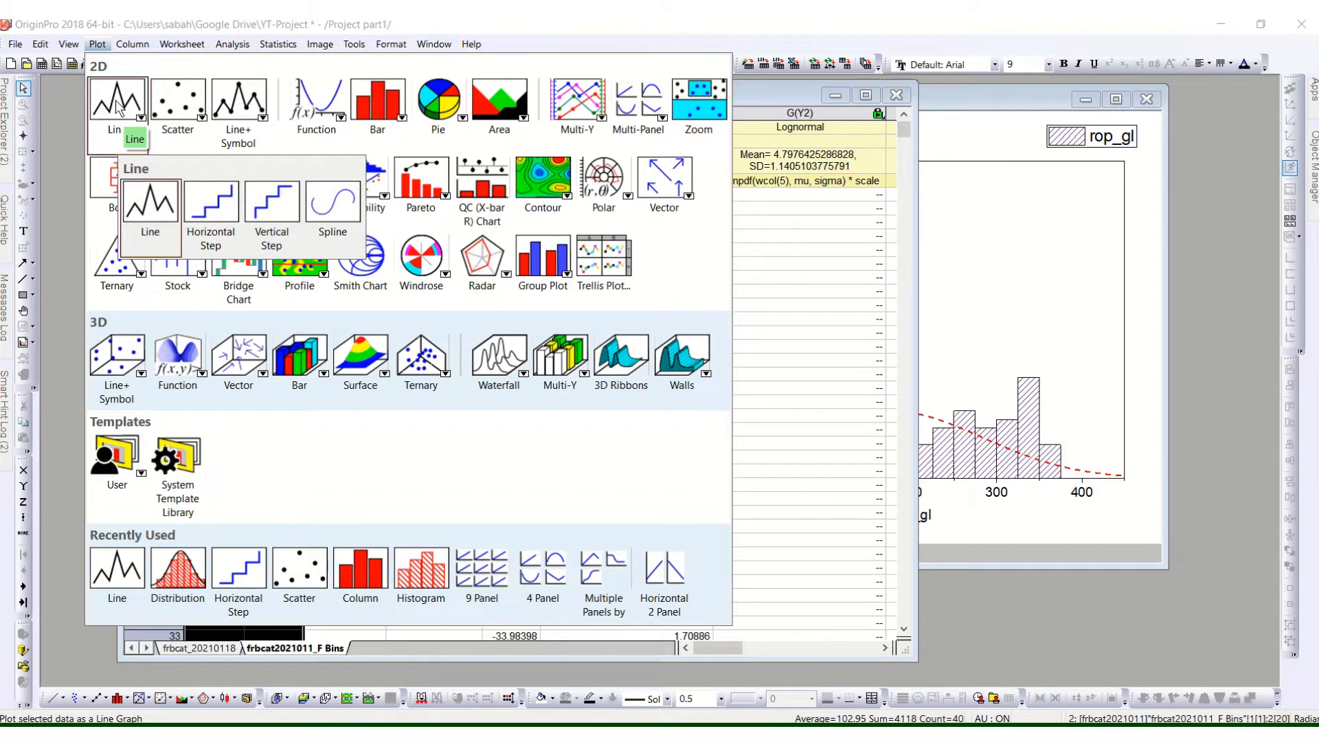
left_click(143, 210)
left_click_drag(381, 250, 900, 159)
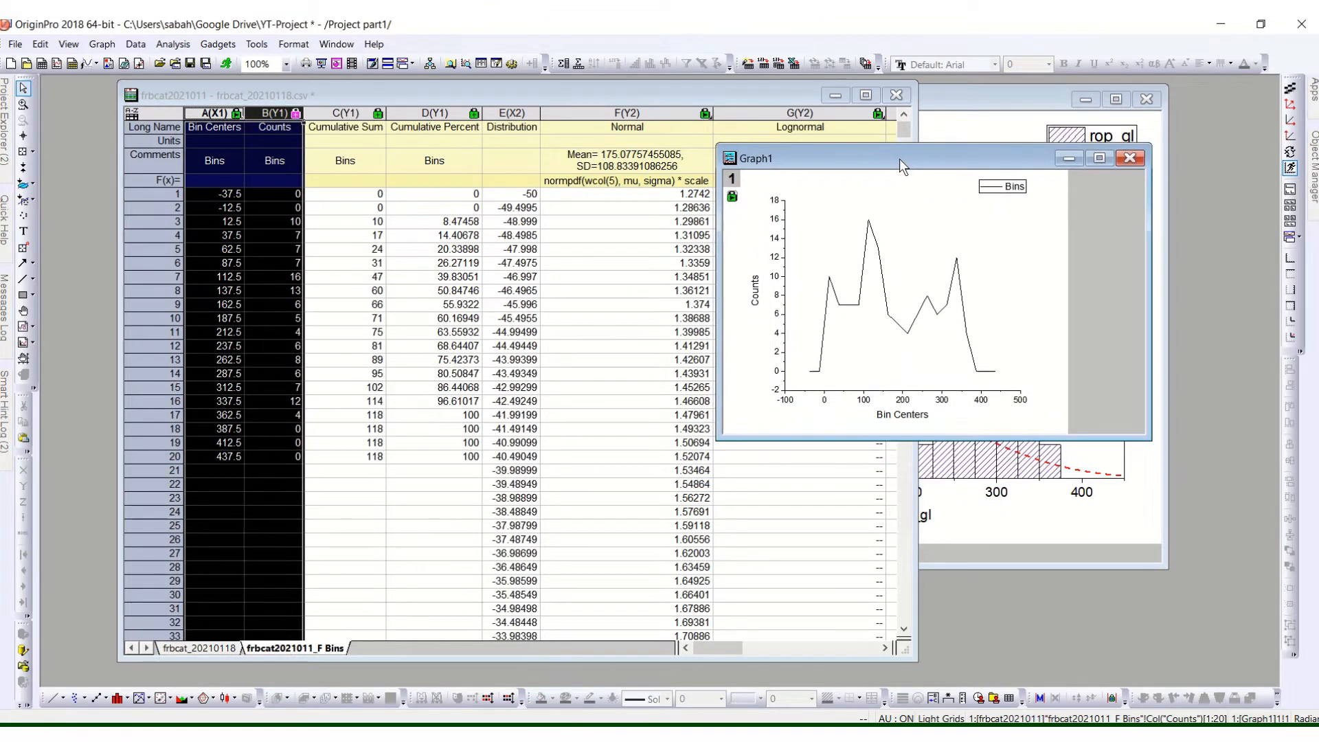
Step: Examine the column sparklines in the frbcat_20210118 sheet
left_click(199, 648)
left_click(430, 198)
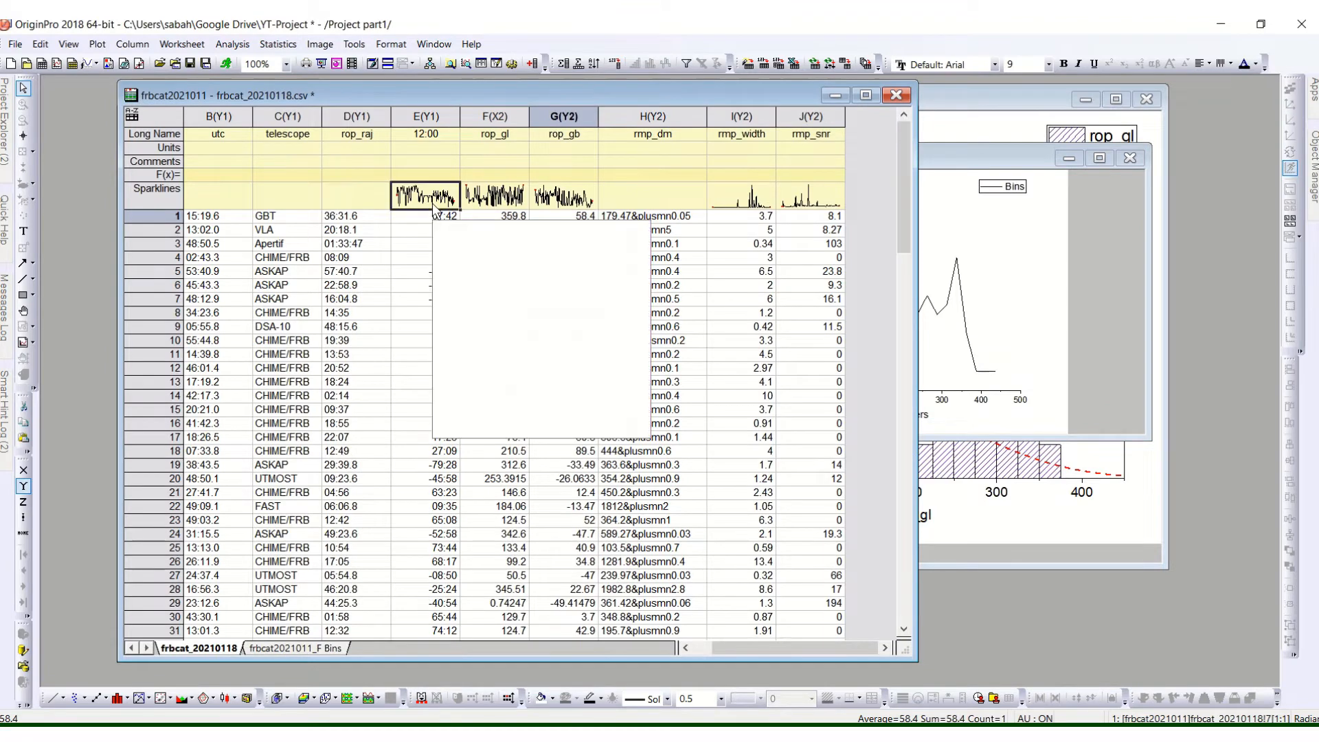
mouse_move(516, 207)
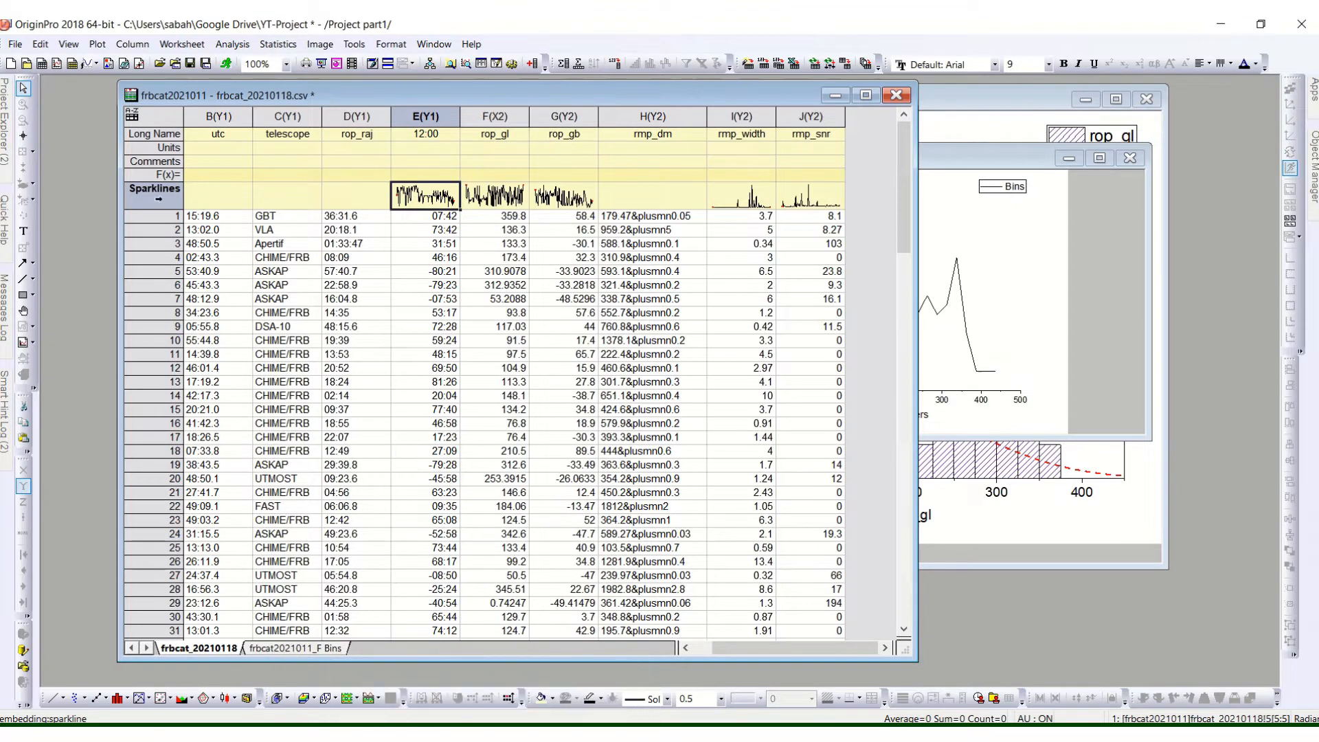
Step: Show the Sparklines label row in the frbcat2021011_F Bins sheet
left_click(283, 649)
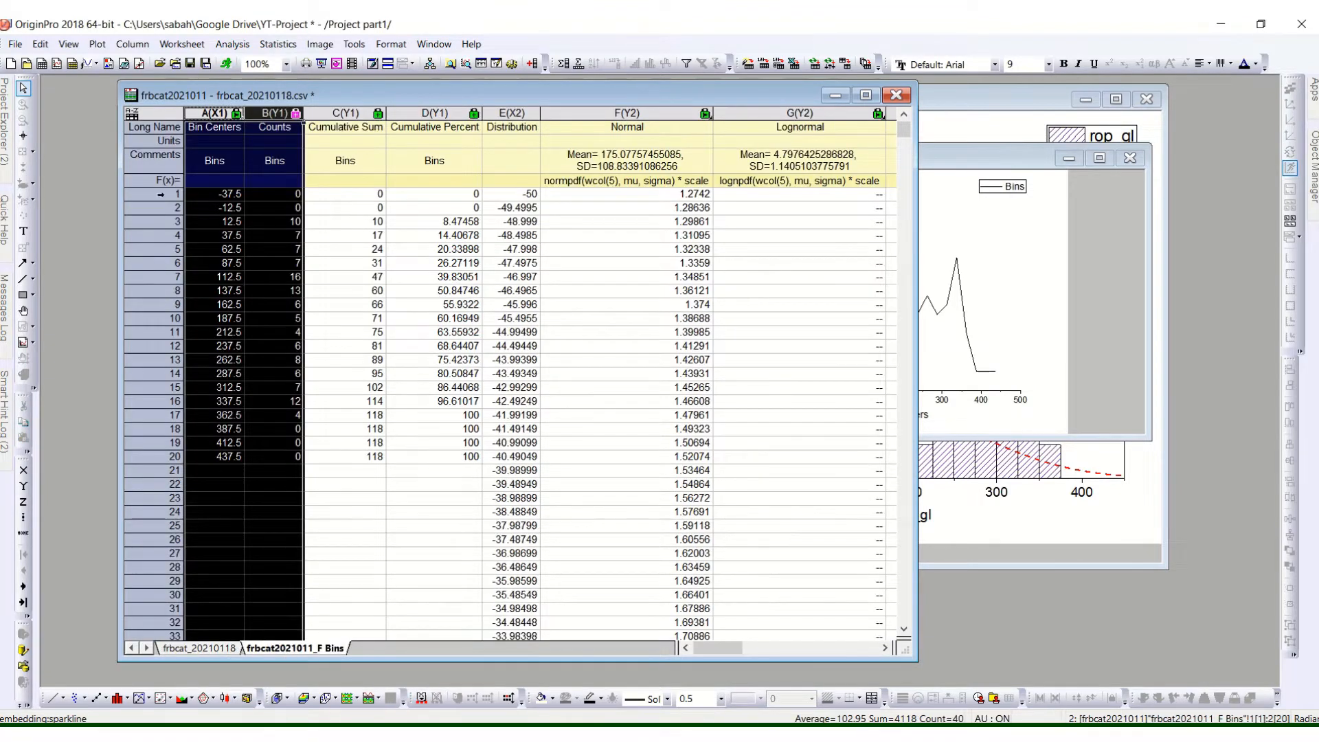
left_click(151, 181)
right_click(151, 182)
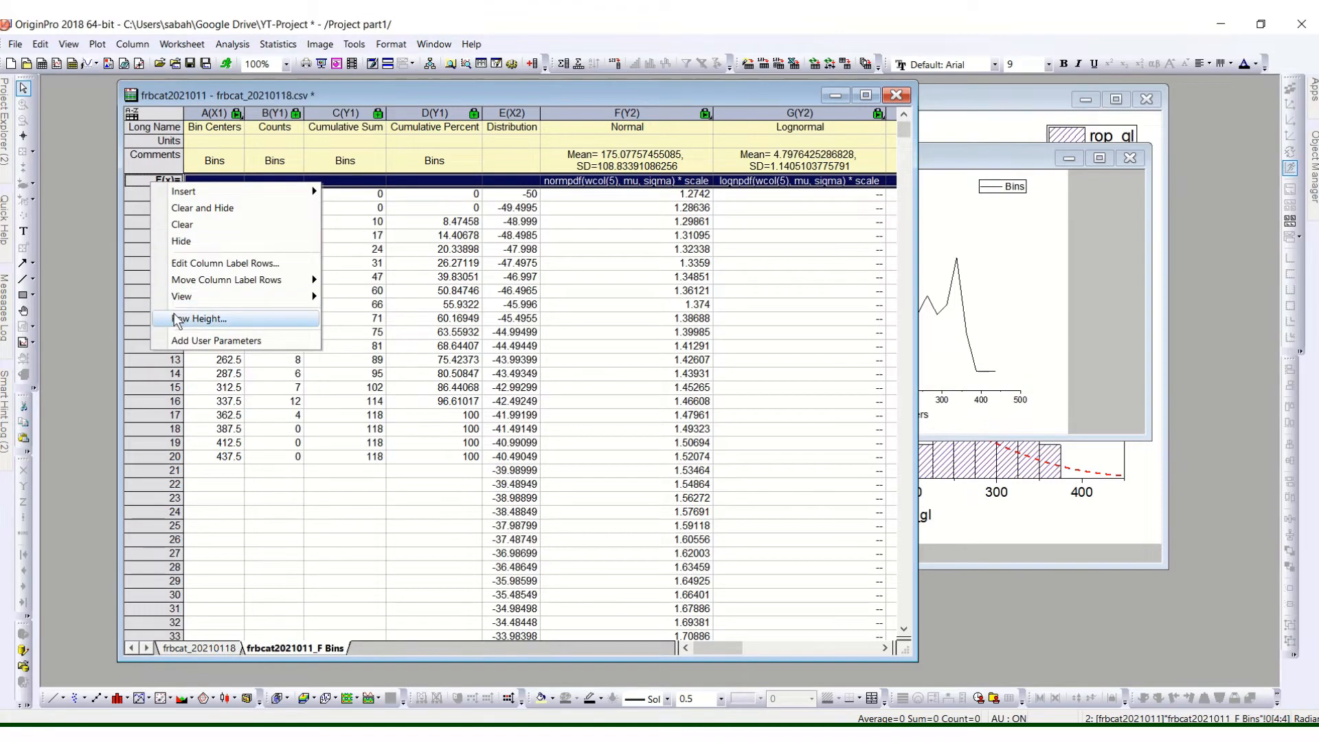
mouse_move(177, 299)
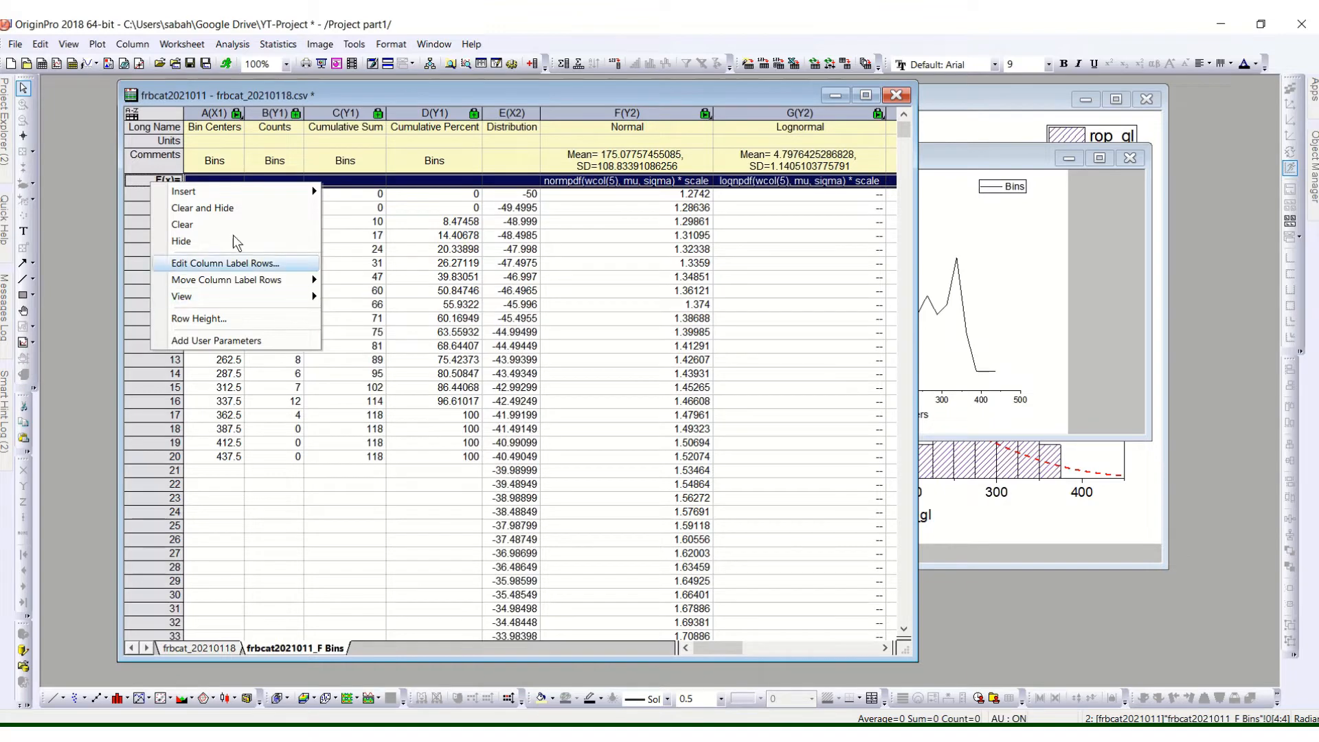
right_click(139, 180)
mouse_move(207, 295)
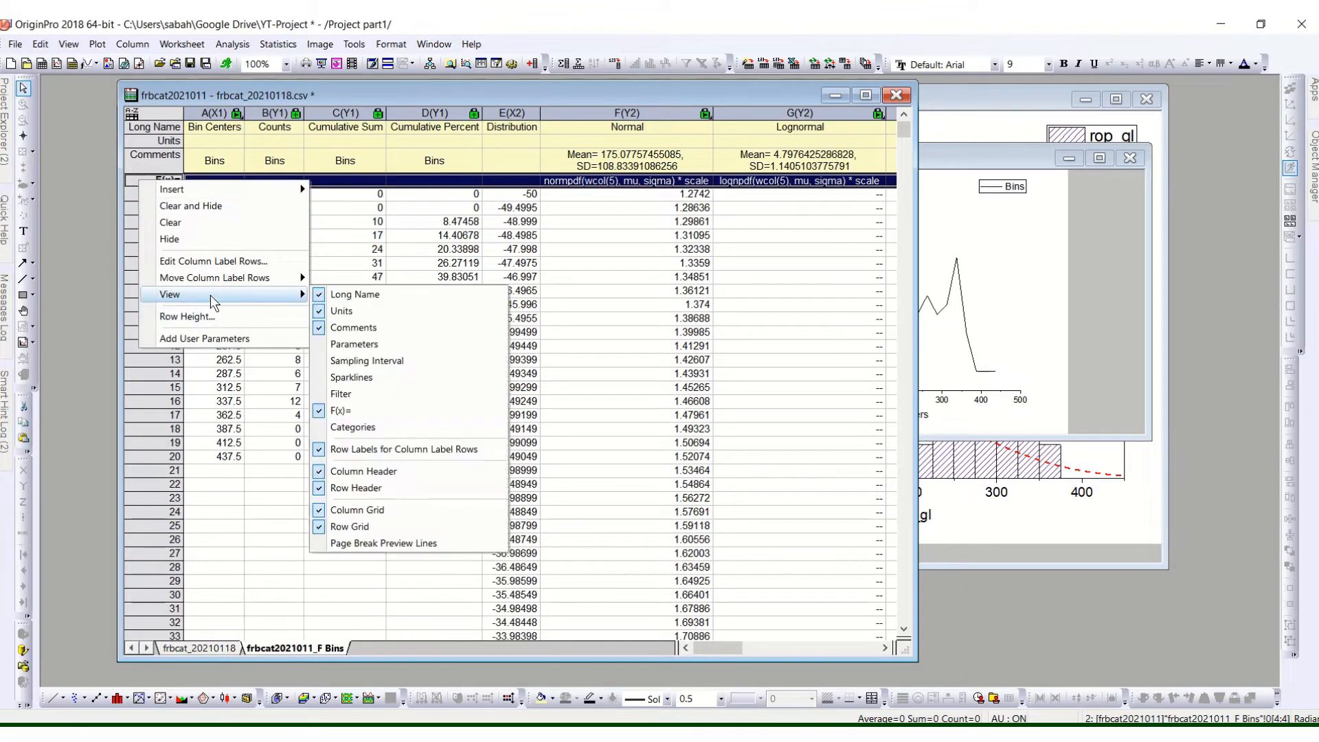
left_click(411, 377)
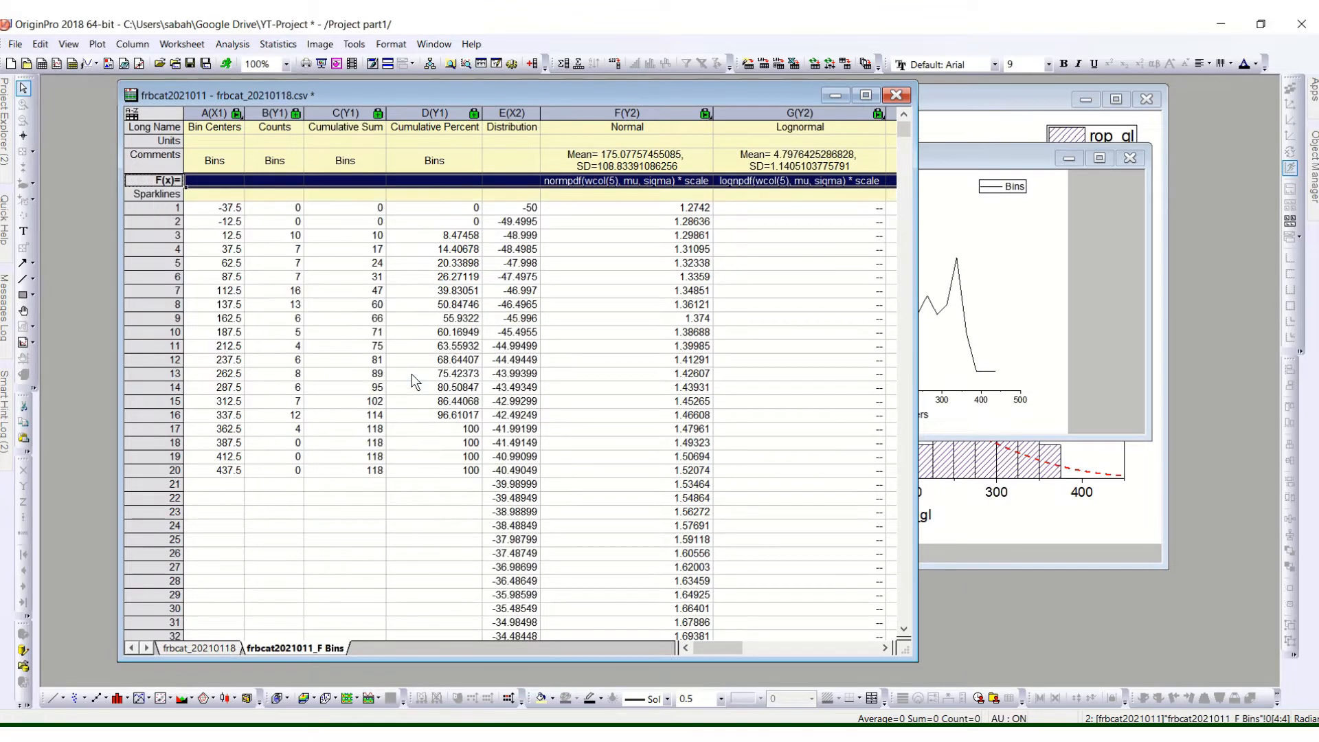
left_click(248, 198)
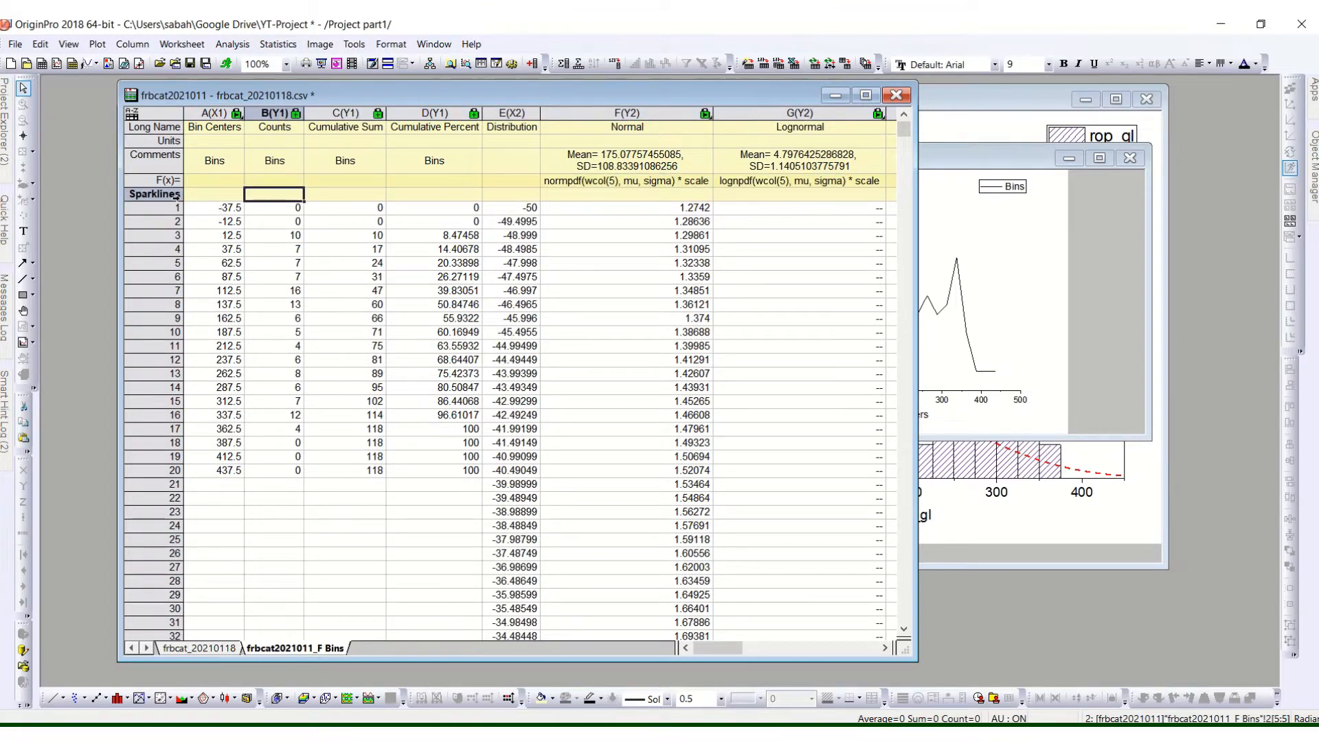
Step: Compare the sparklines row of the frbcat_20210118 sheet with the one in the frbcat2021011_F Bins sheet
left_click(218, 648)
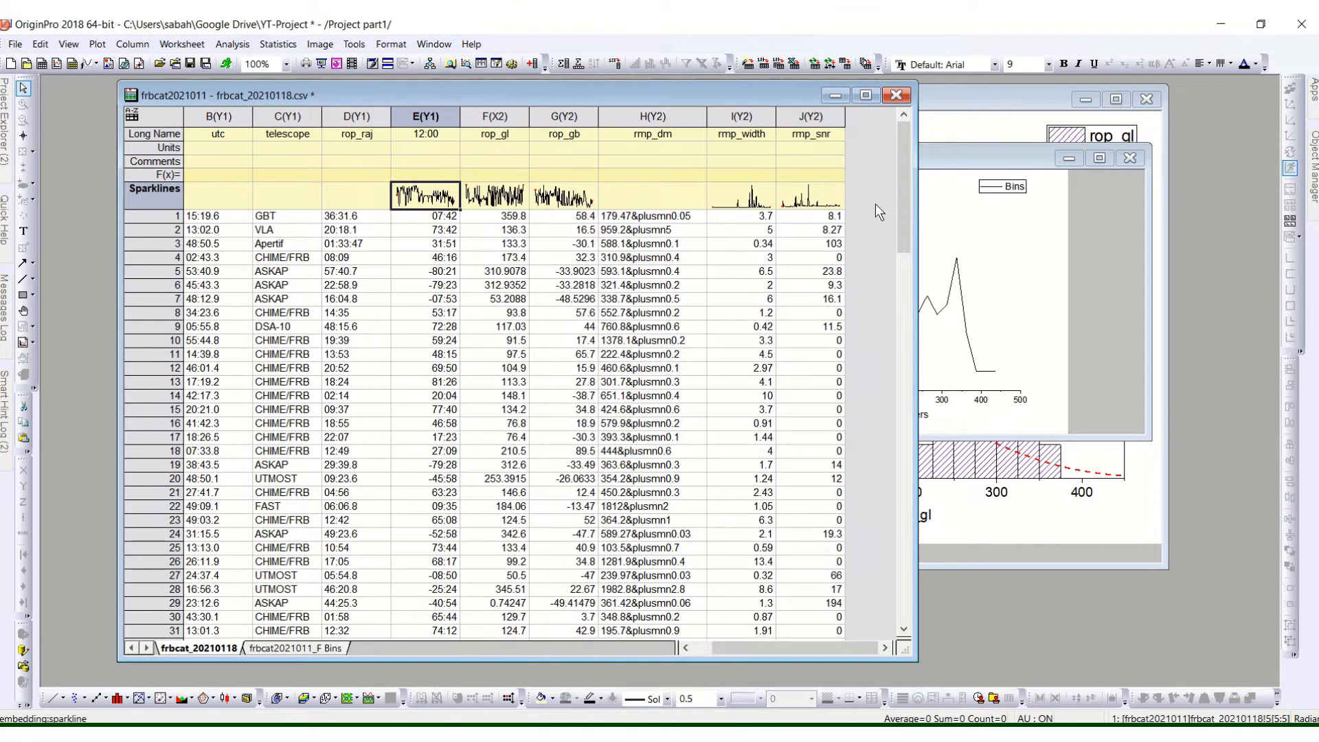
left_click(658, 218)
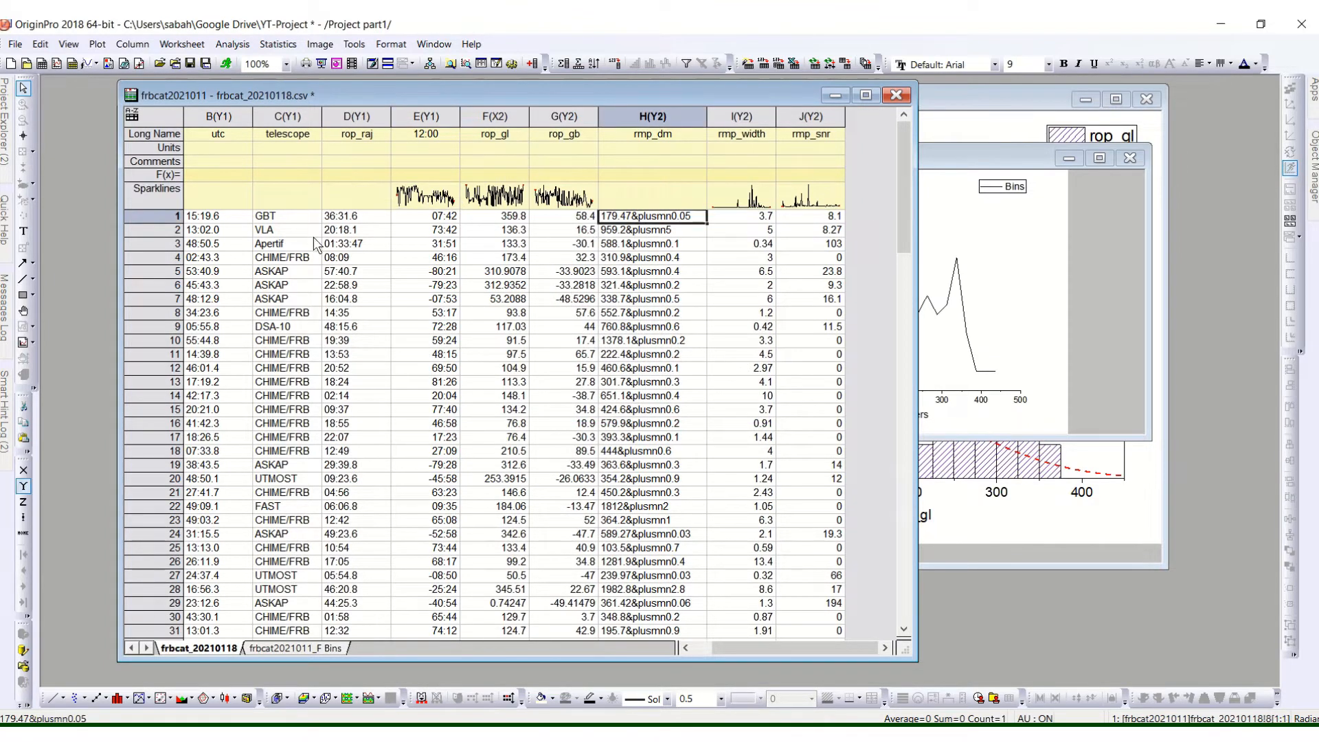
left_click(289, 216)
key("Right")
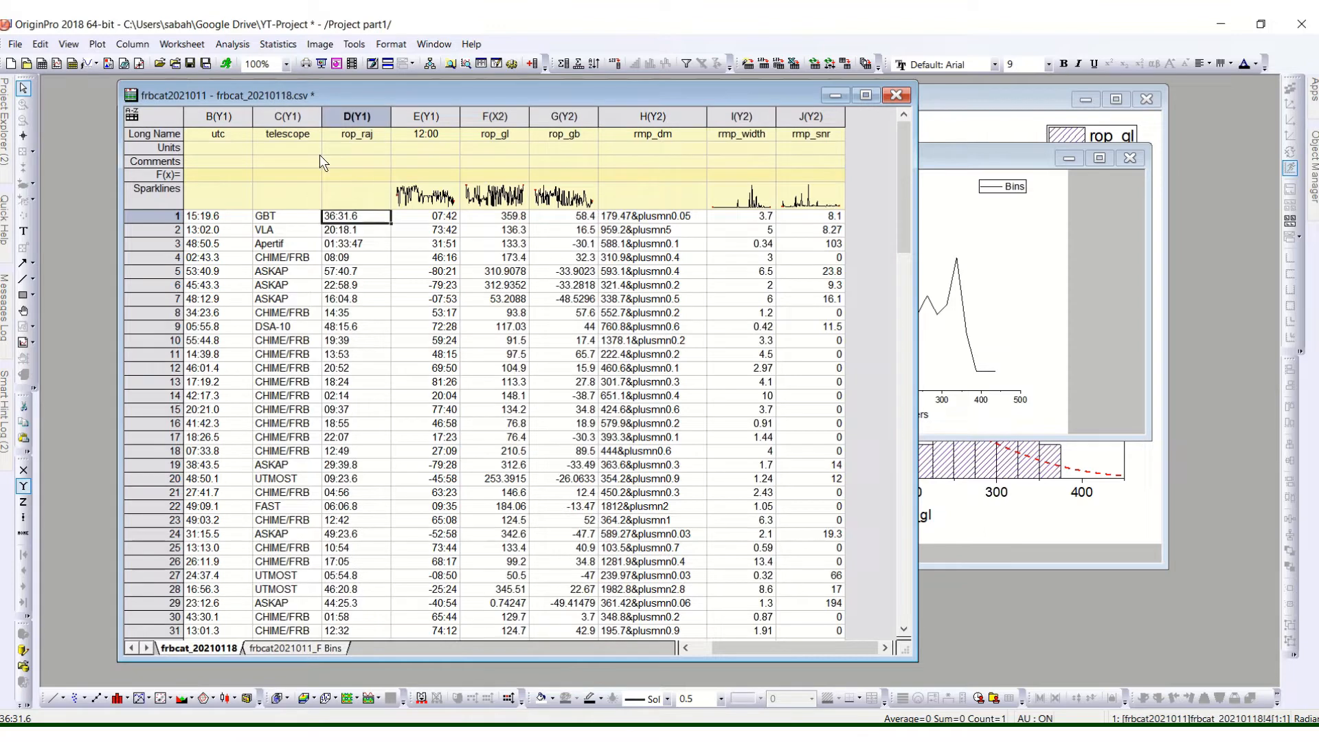
left_click(319, 648)
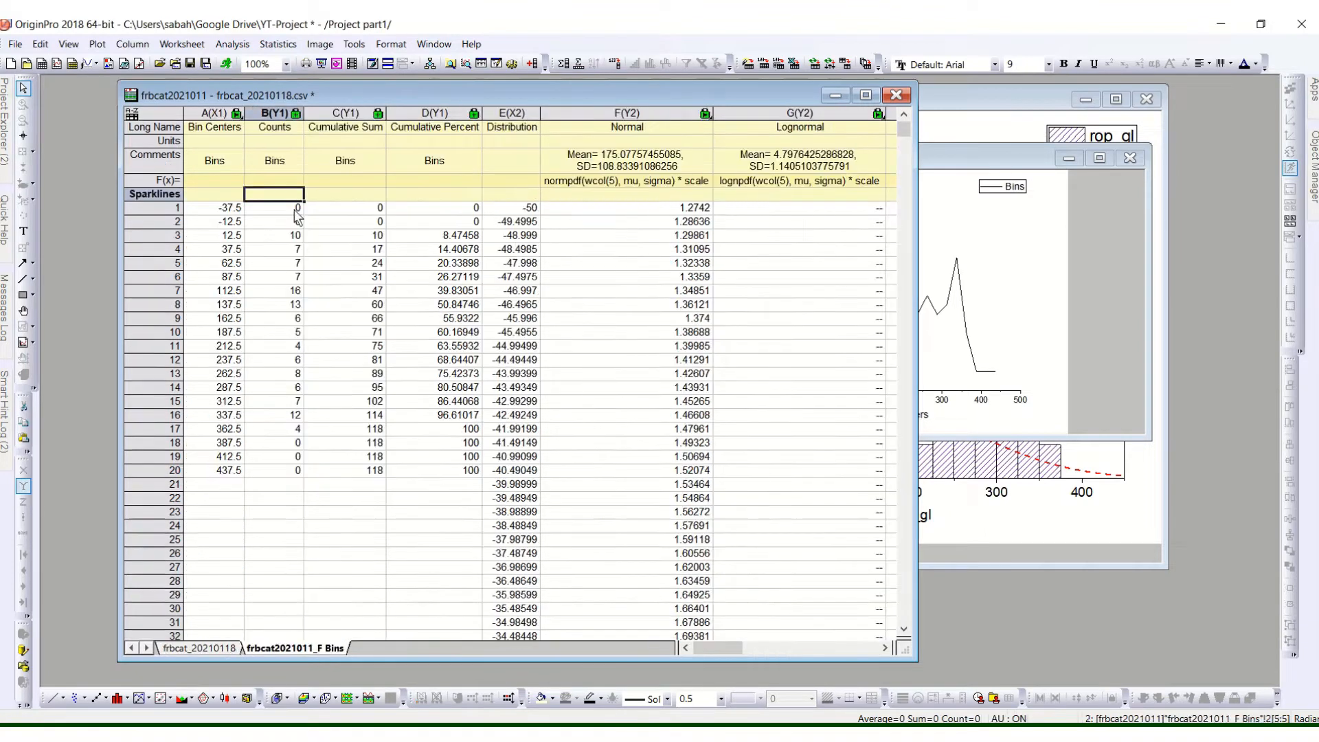
left_click(987, 270)
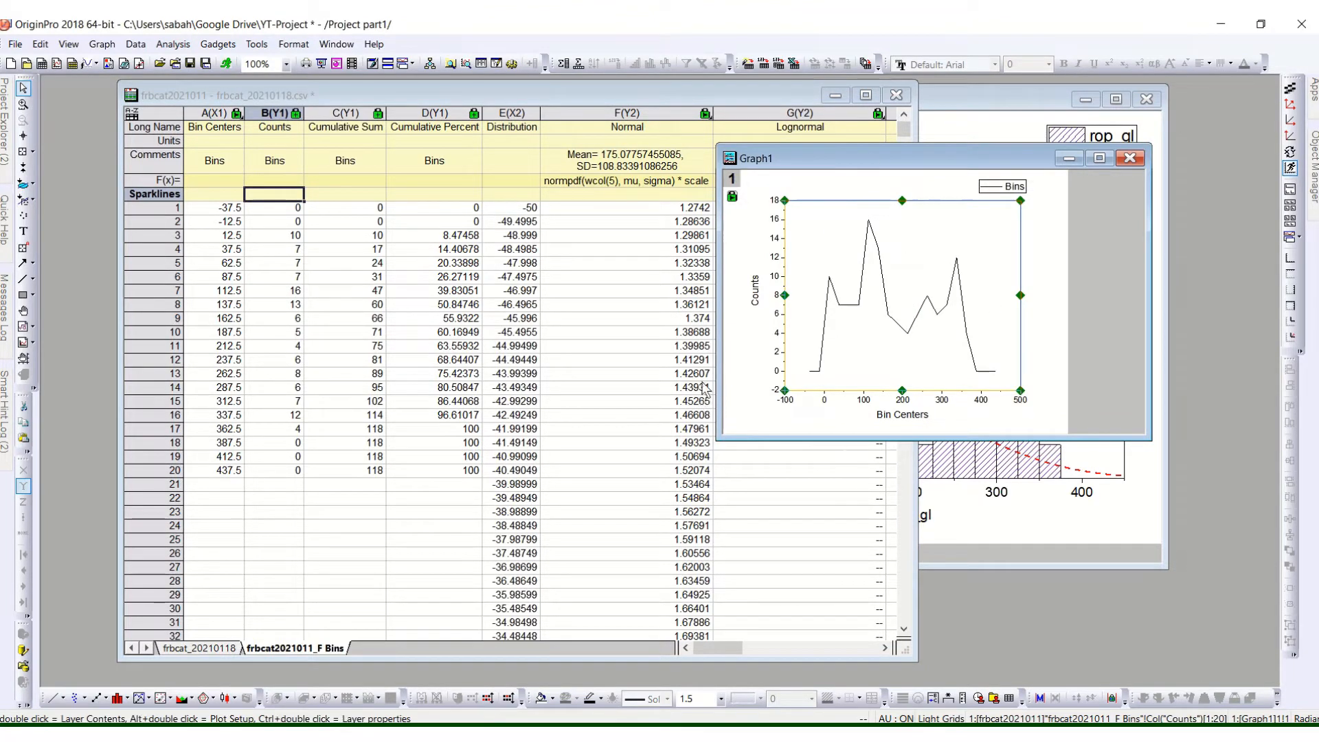
right_click(763, 158)
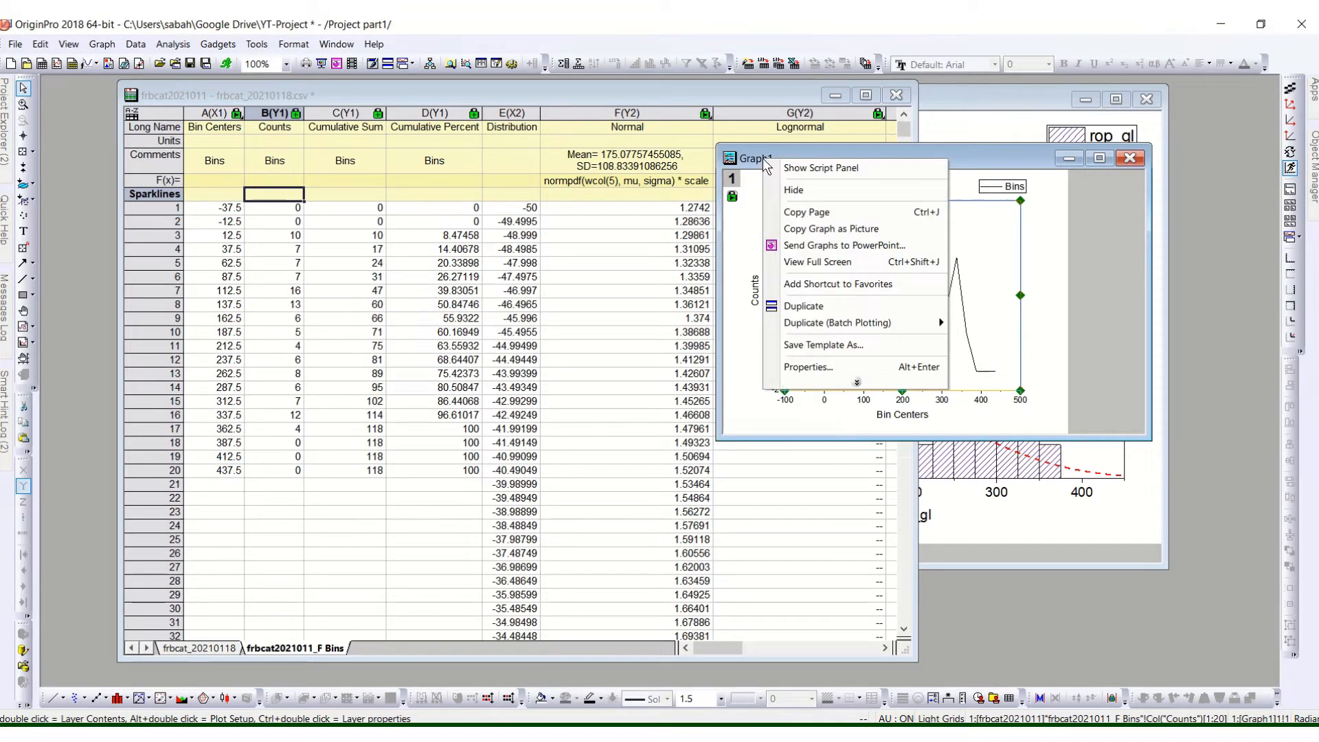
left_click(749, 306)
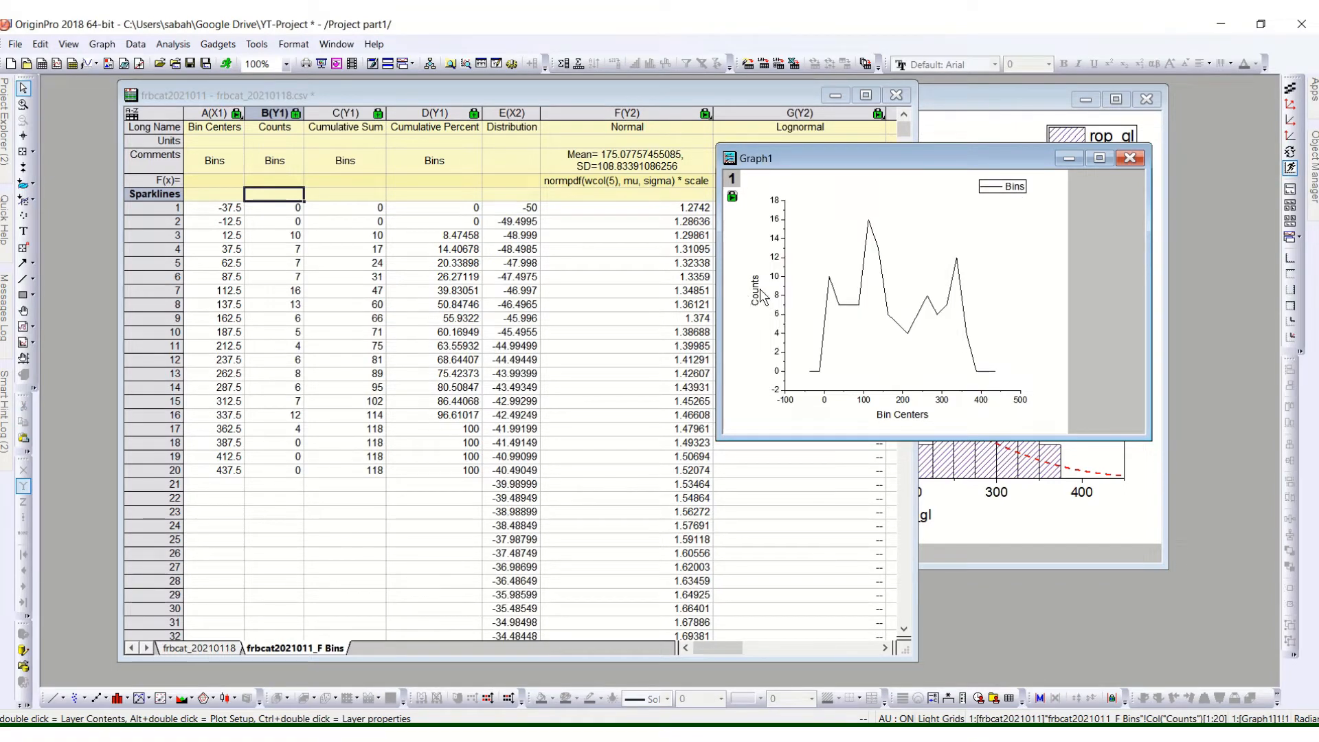
Step: Compare the line graph's Y-axis title with the long name of column B in the Bins worksheet
left_click(761, 297)
left_click(751, 330)
left_click(756, 289)
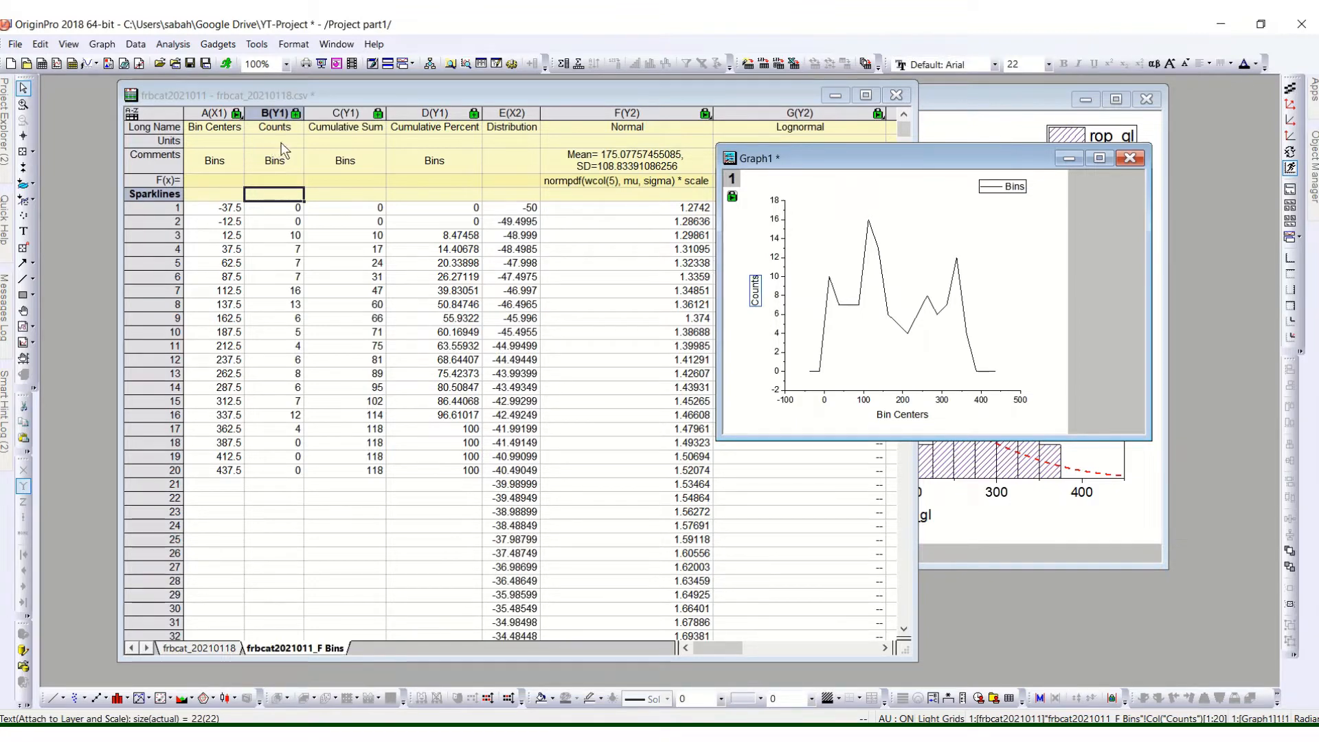
left_click(295, 129)
left_click(997, 294)
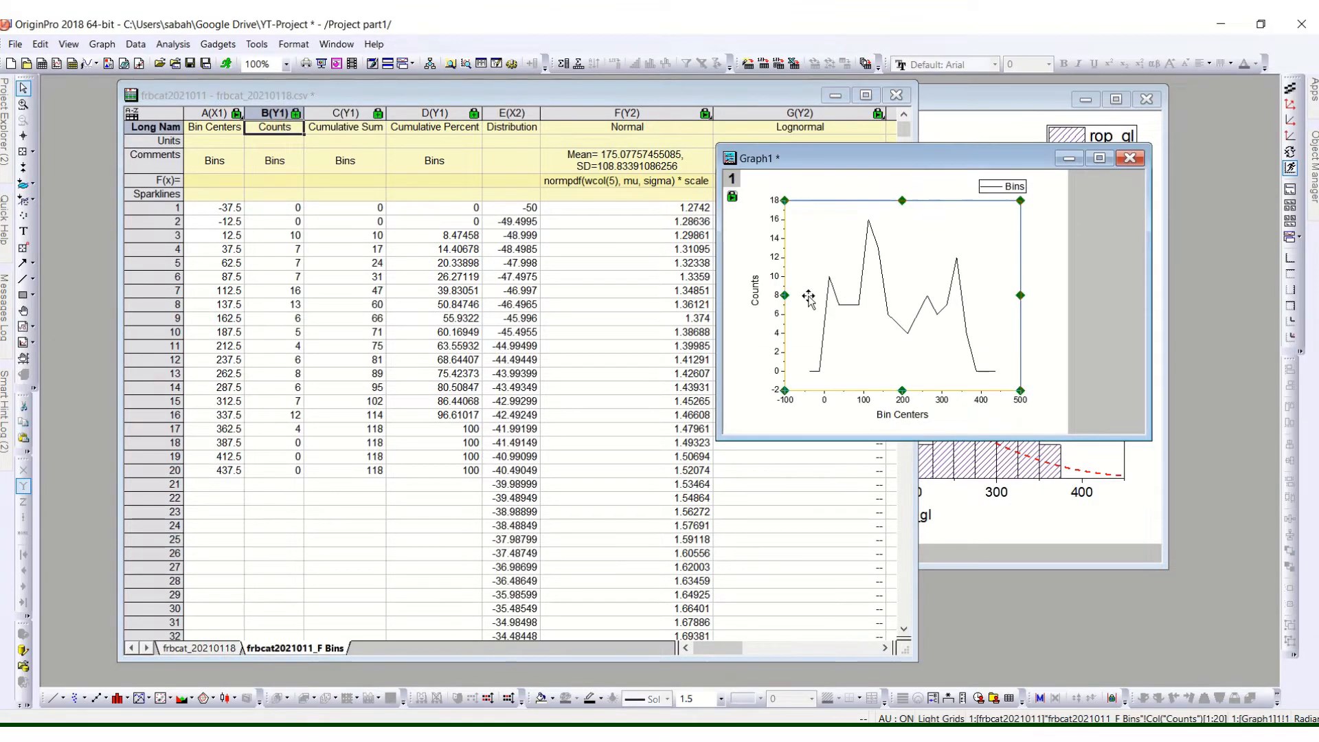
Step: Change the line graph's Y-axis title to "Number of Quantities"
left_click(756, 299)
double_click(756, 300)
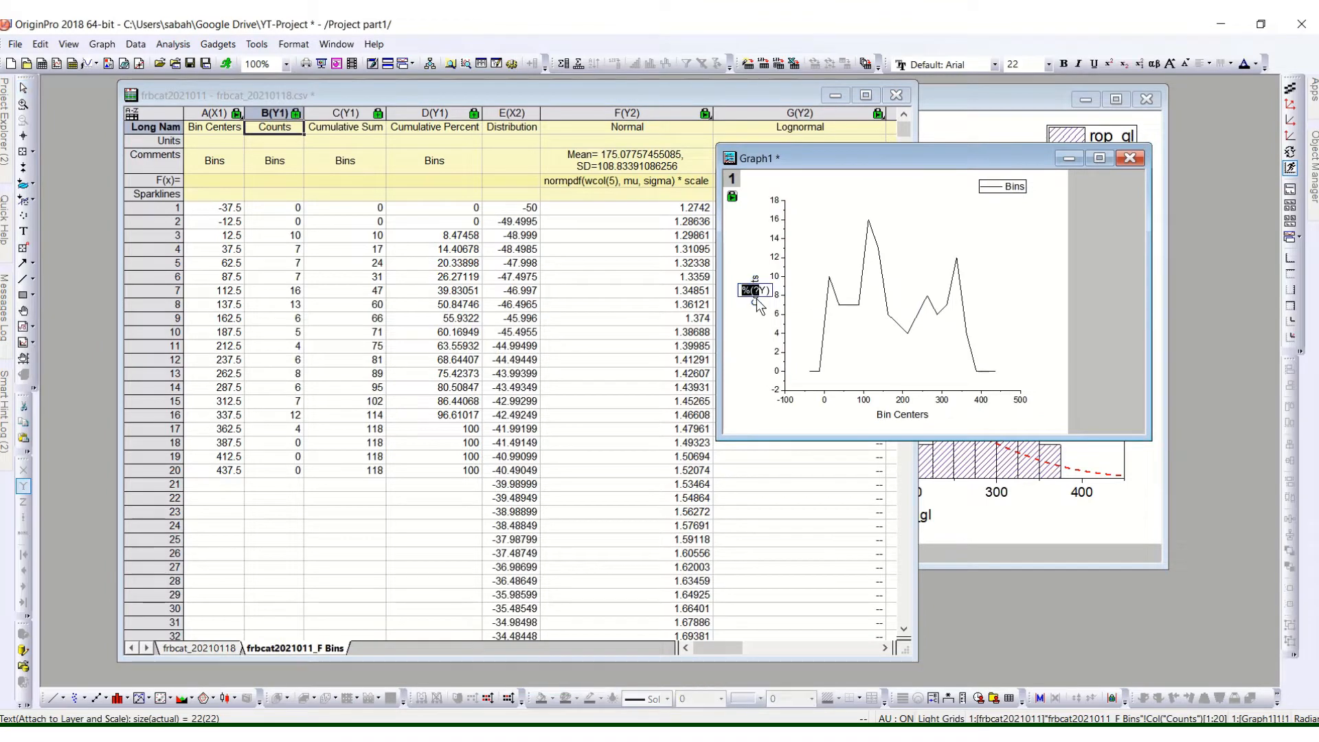
type("nUMBER")
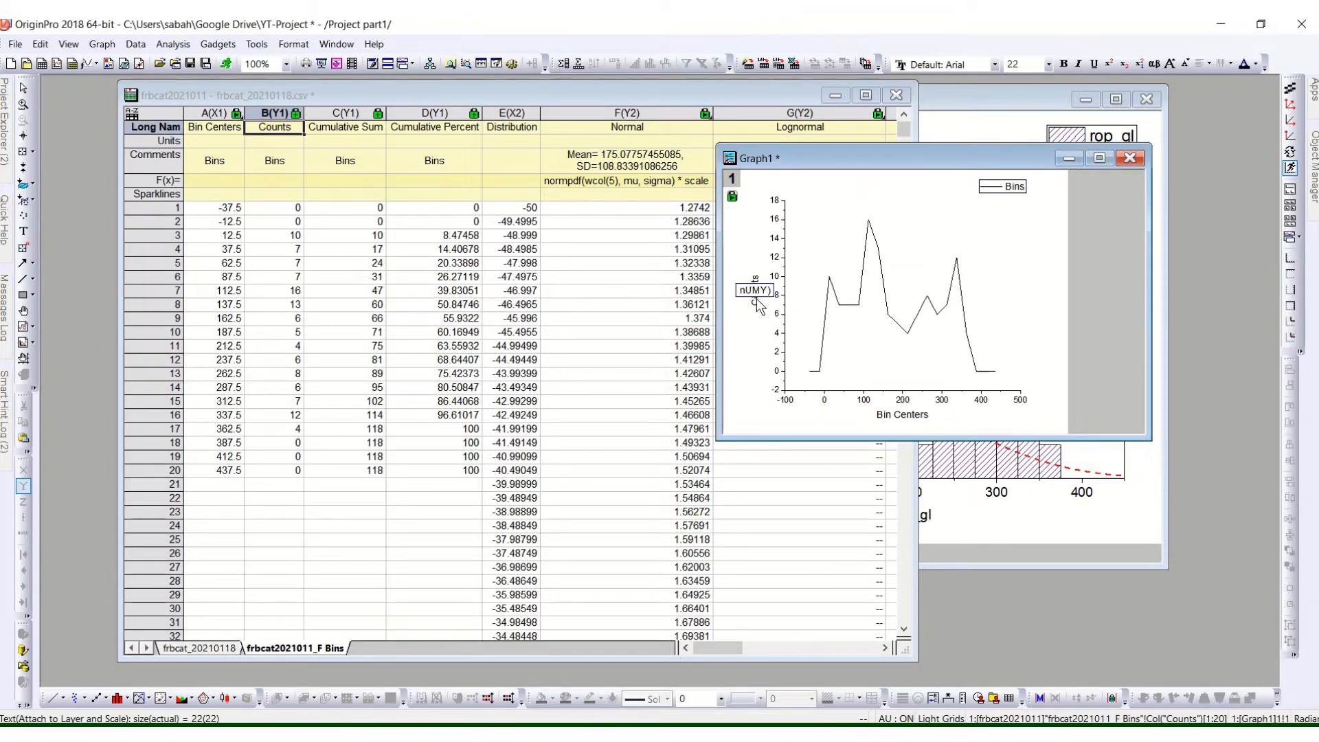
key("ctrl+a")
key("Delete")
type("Number of Quantities")
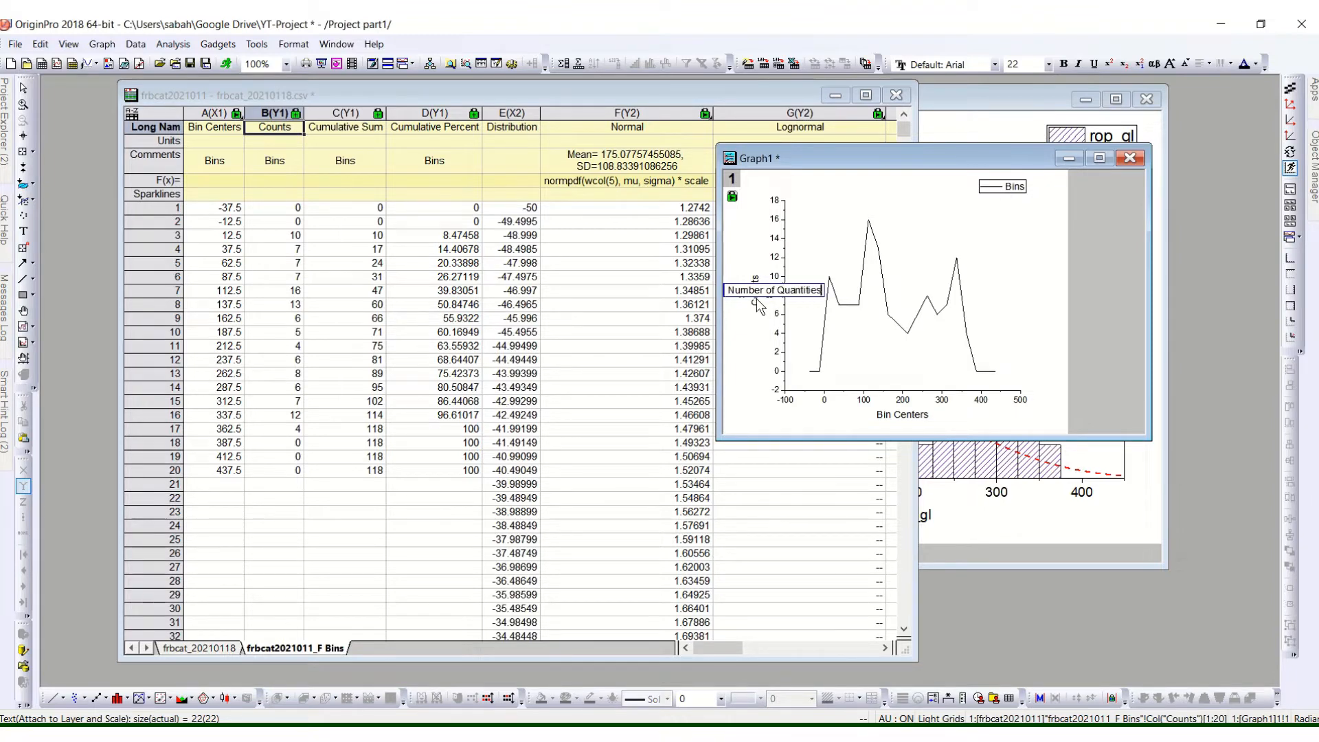
Step: Replace the line graph's X-axis title with "Masses"
left_click(897, 418)
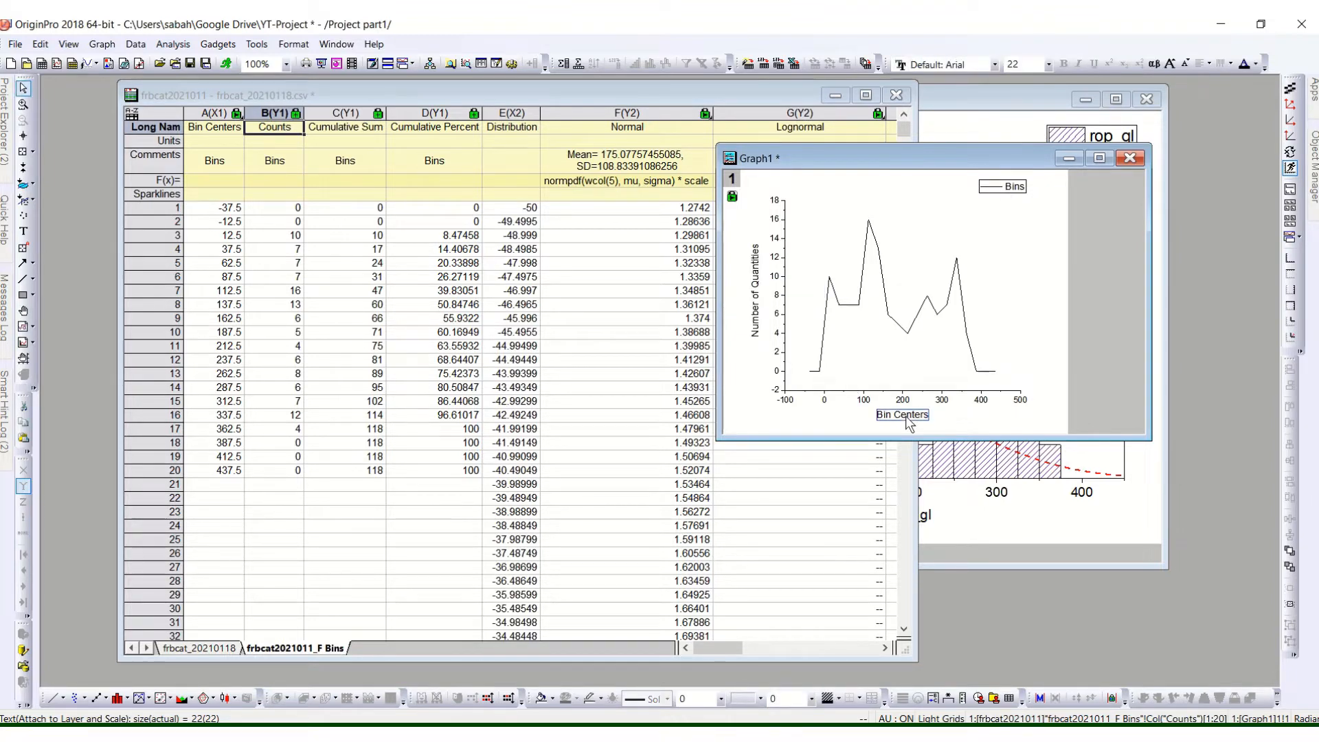
double_click(907, 415)
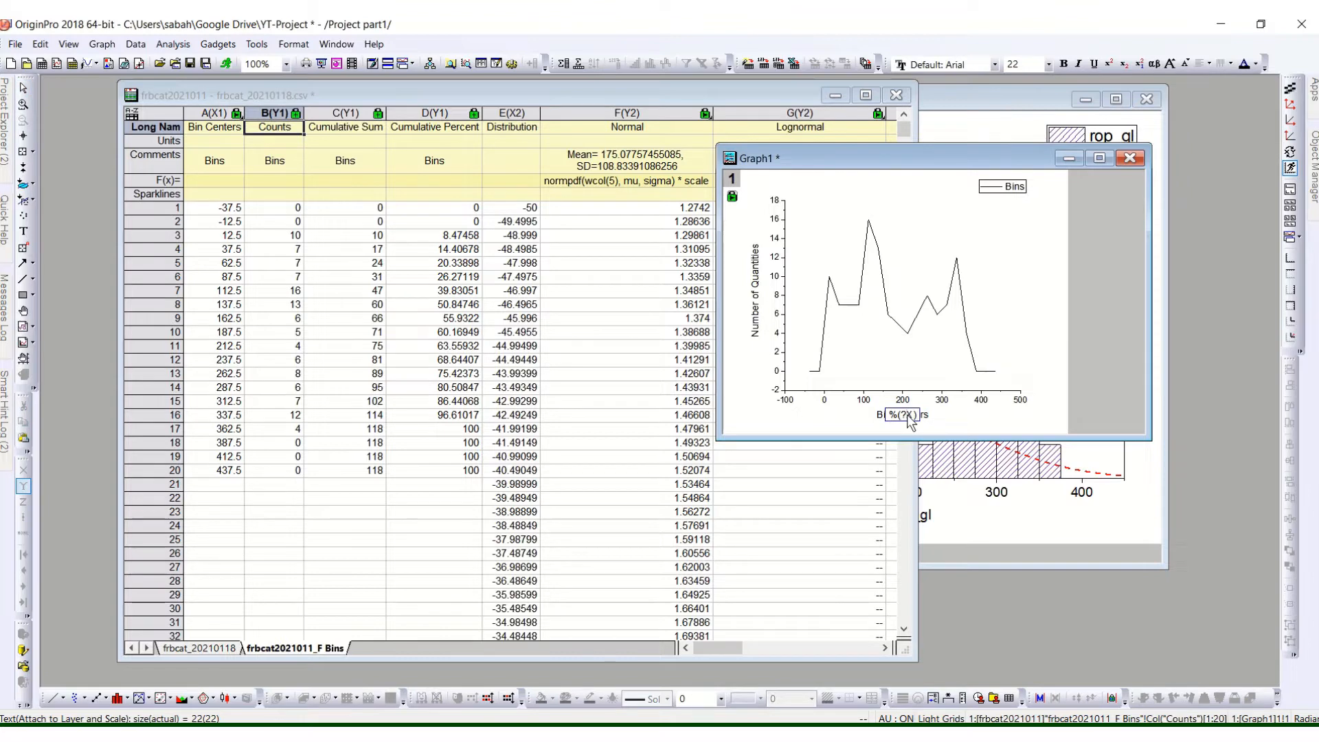
key("ctrl+a")
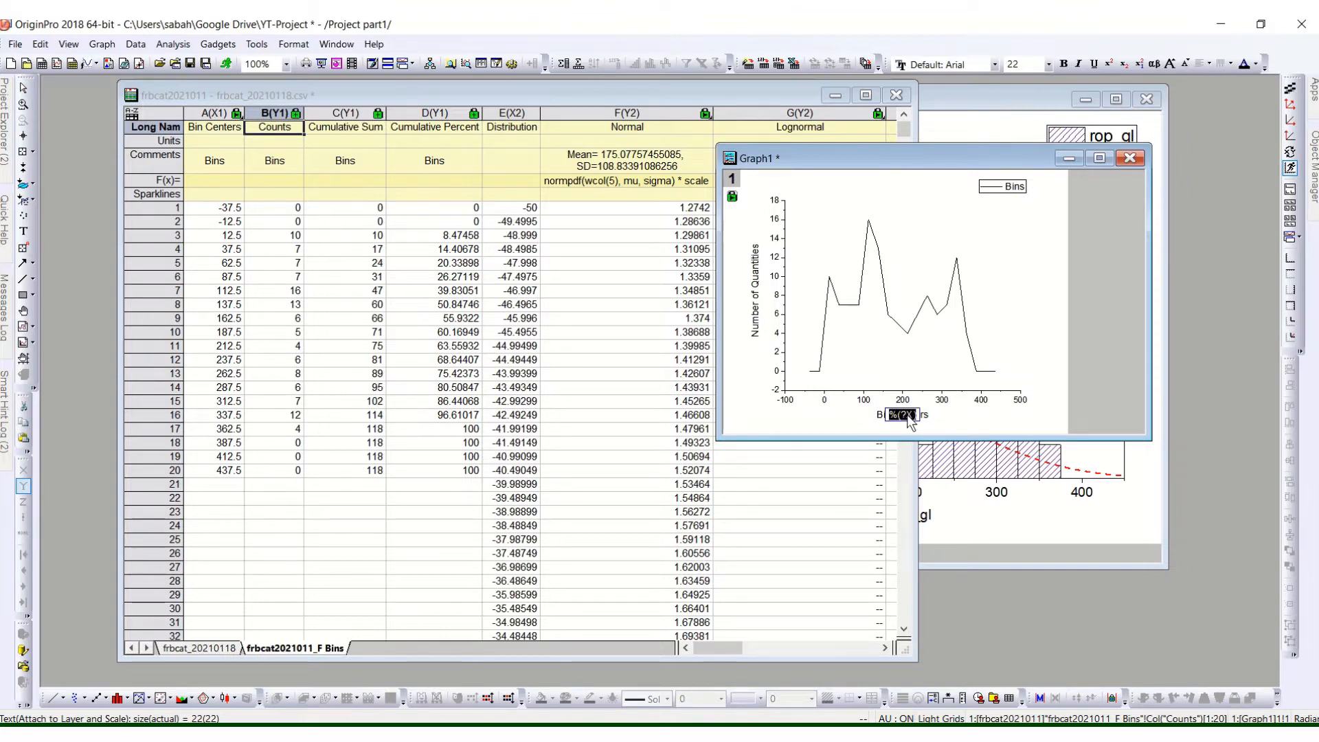
key("BackSpace")
type("Masses")
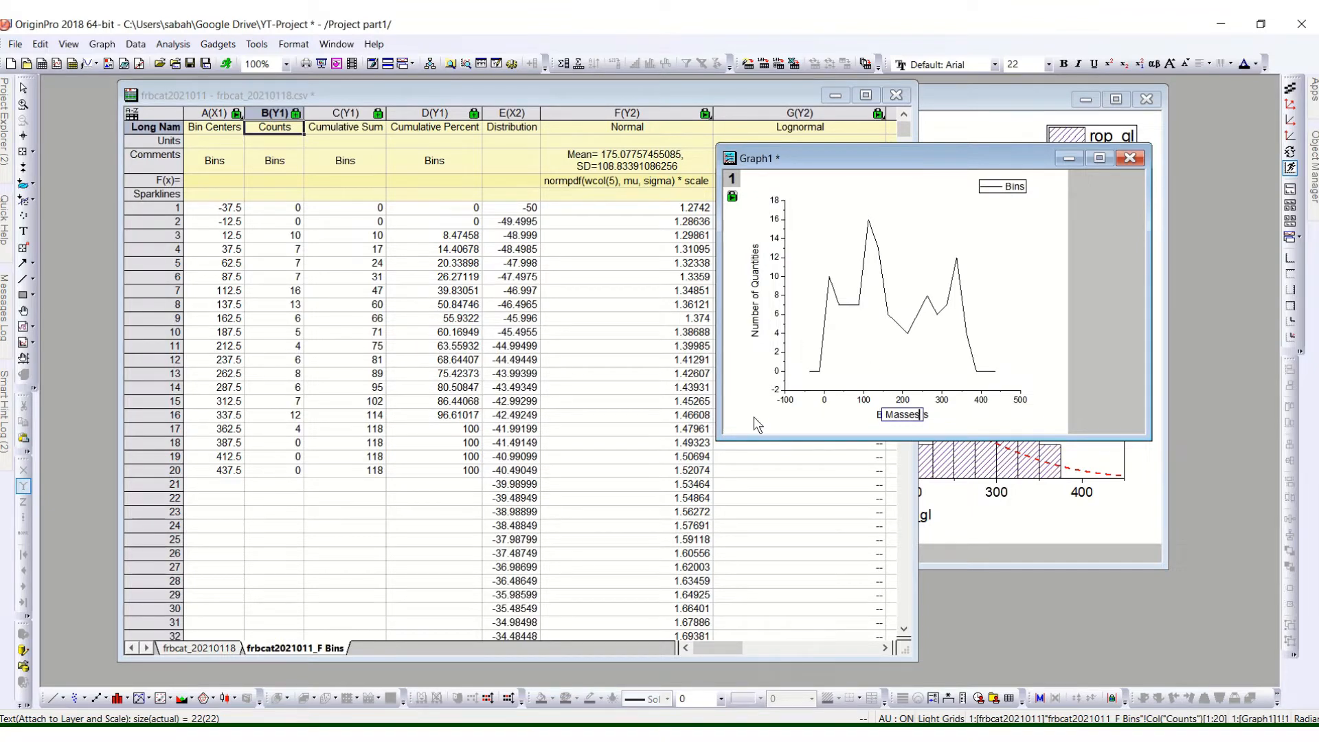
left_click(921, 418)
left_click(914, 419)
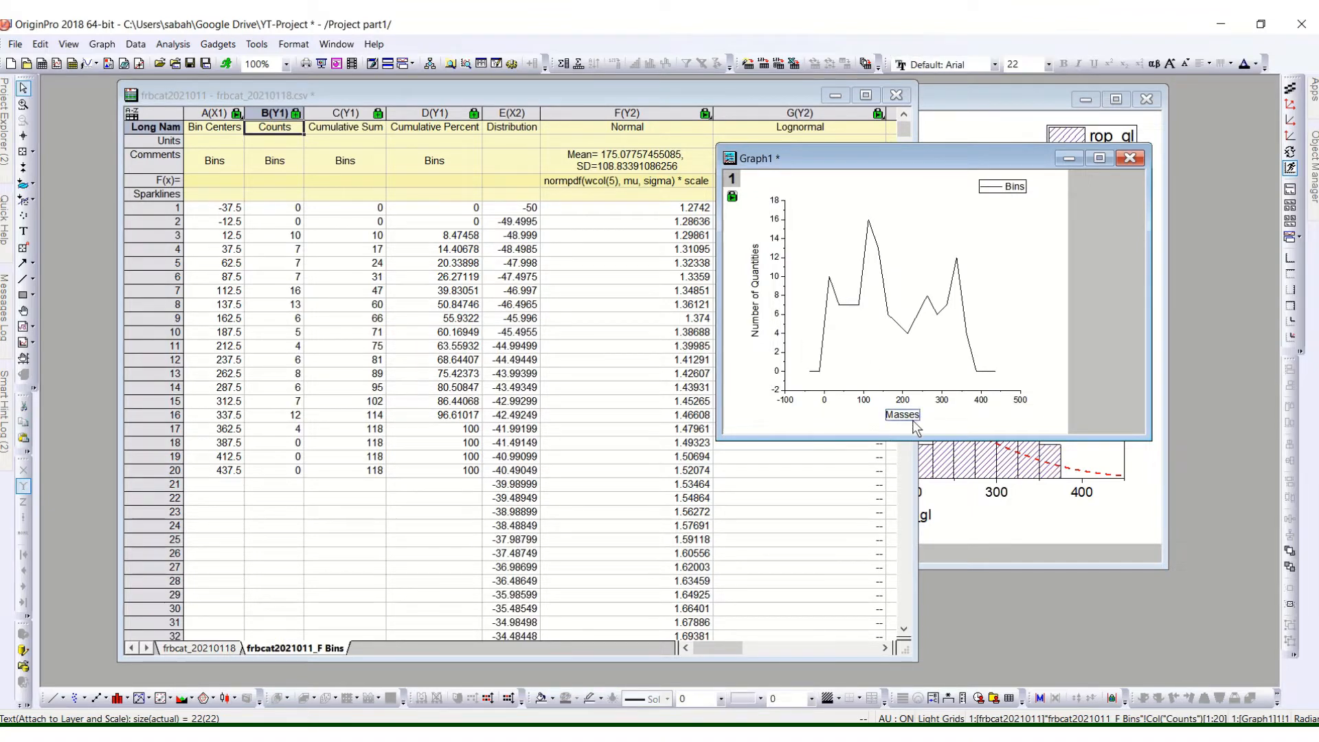
Step: Add the unit to the X-axis title and make it singular so that it reads "Mass (kg)"
left_click(919, 420)
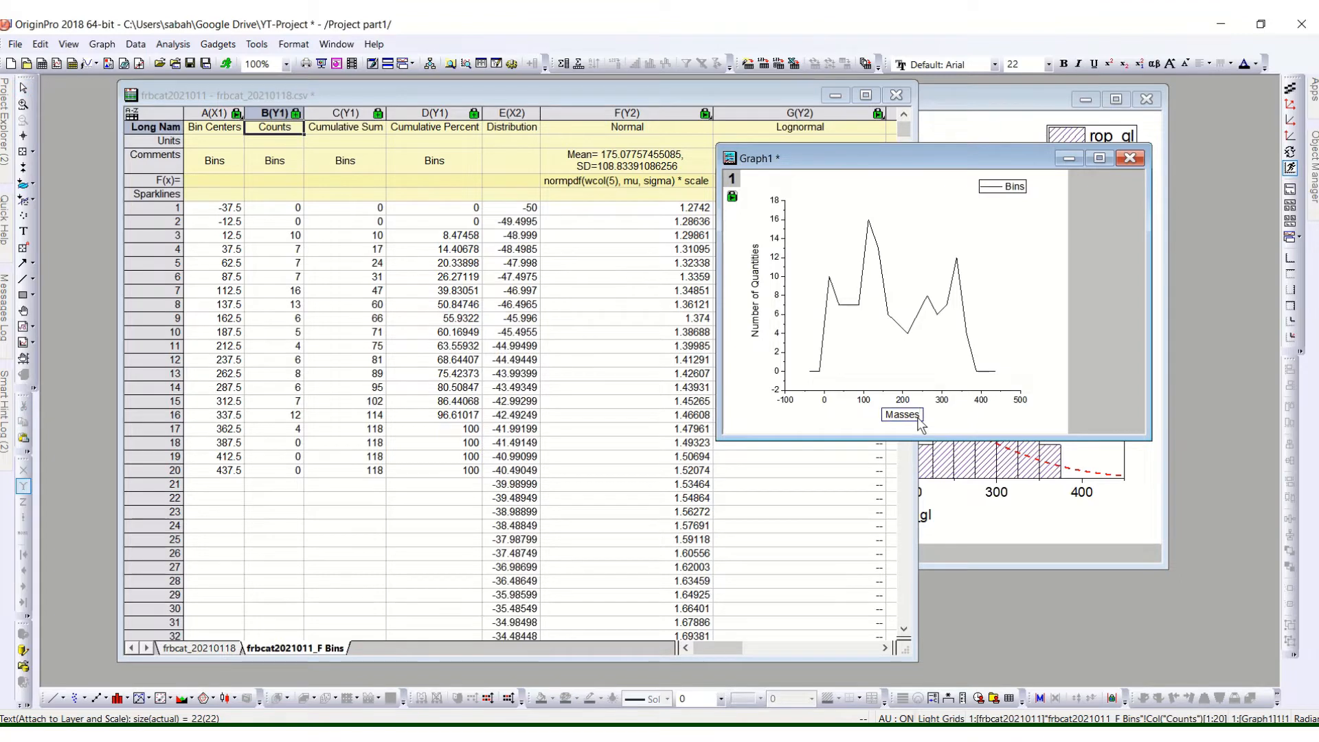
type("(kg)")
key("Left")
key("Left")
key("Left")
key("Left")
key("Left")
key("BackSpace")
key("BackSpace")
key("Return")
key("BackSpace")
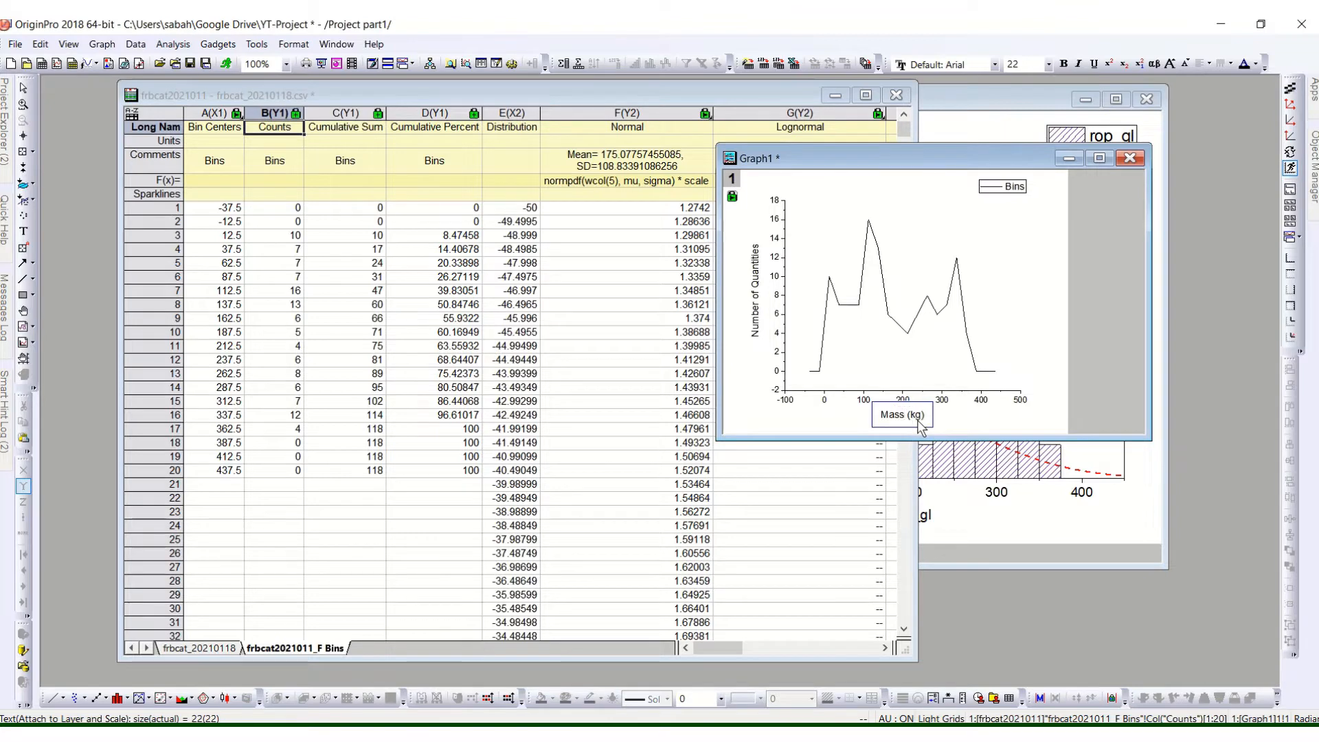
left_click(757, 281)
left_click(757, 281)
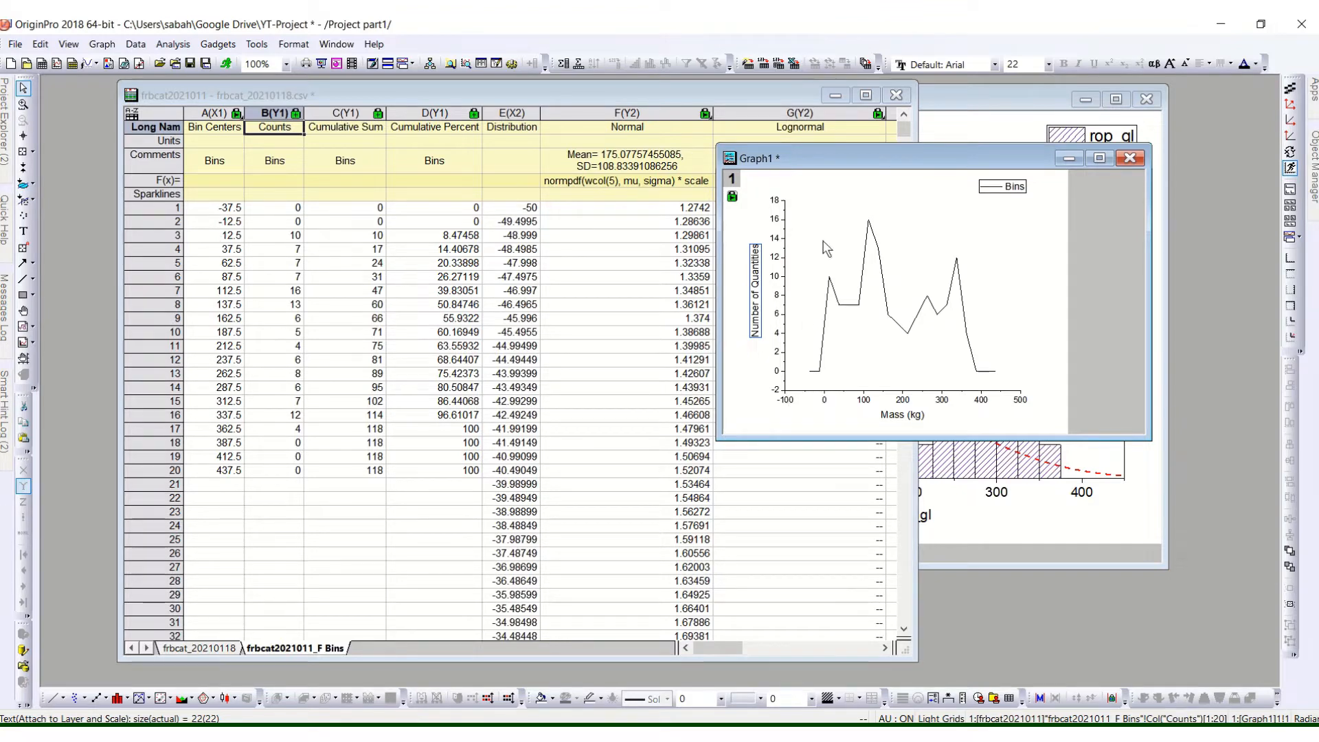
left_click(847, 269)
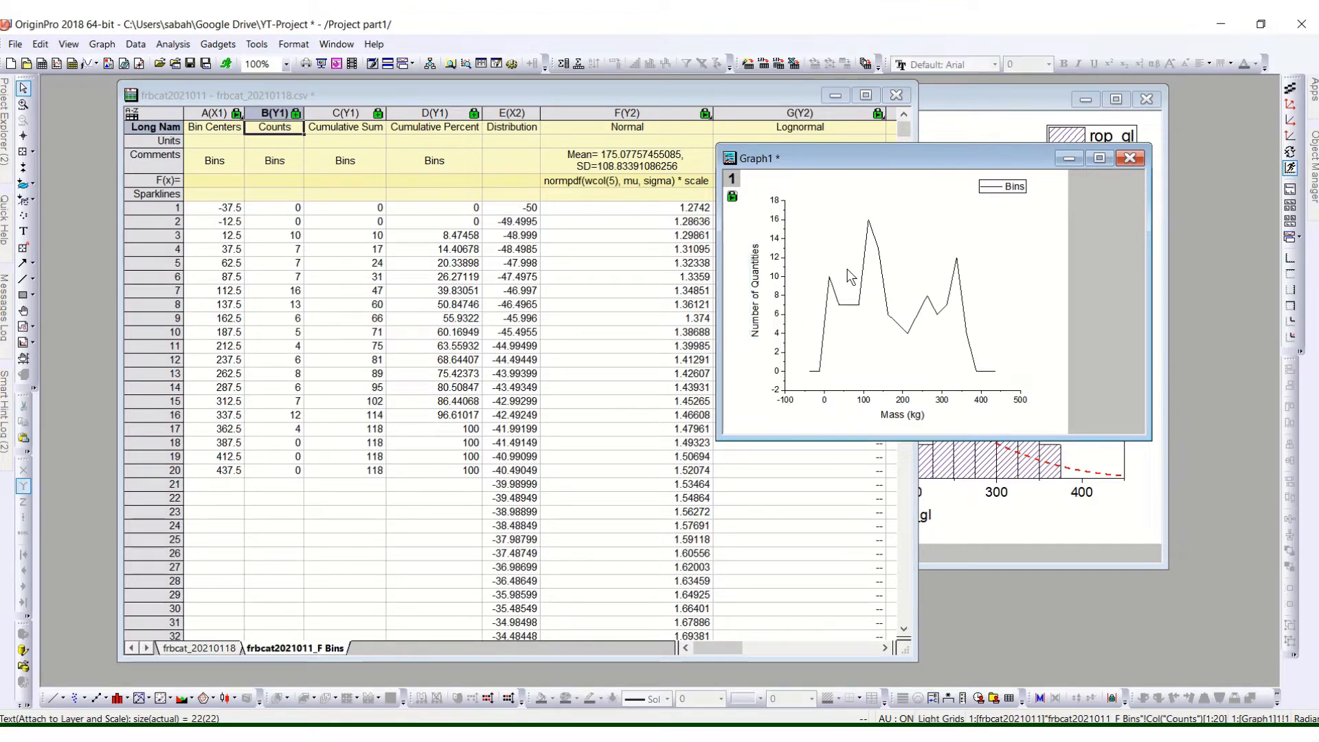
Step: Enlarge the line graph's window so that the plot is easier to read
left_click(854, 307)
right_click(857, 309)
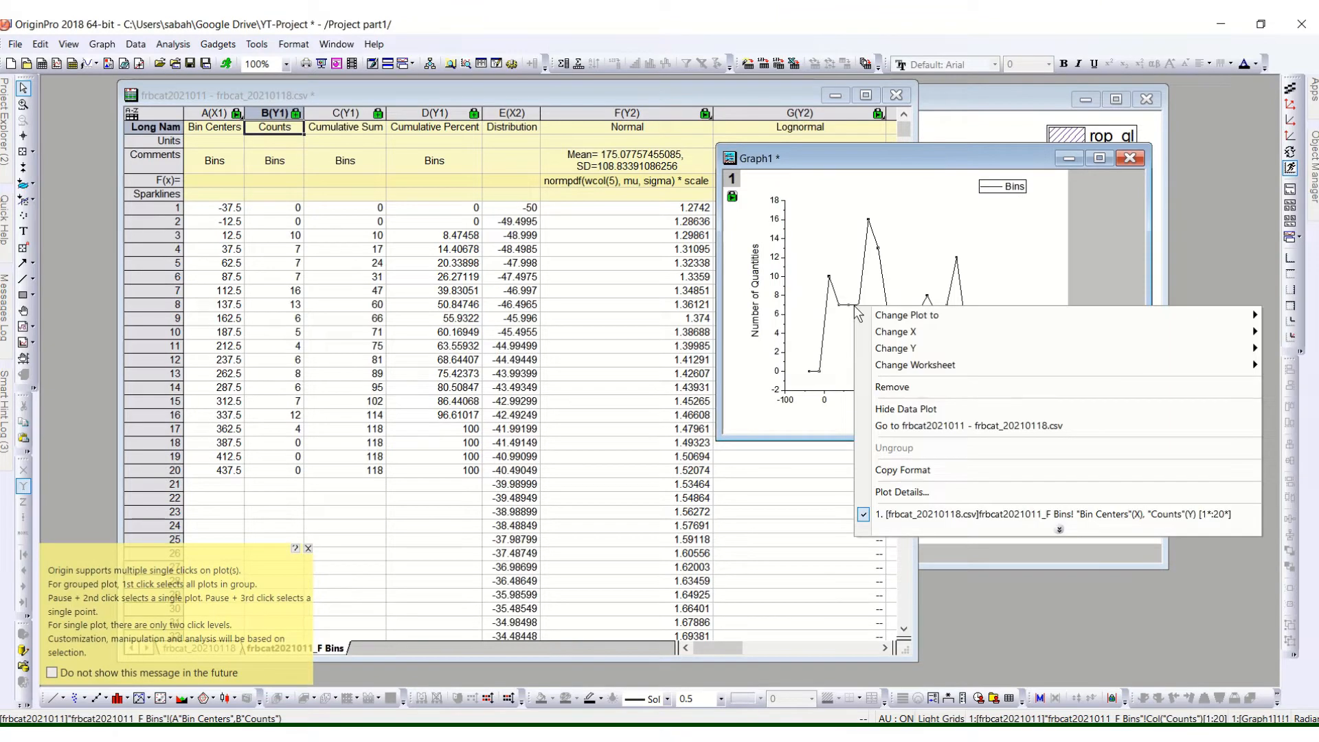
left_click(850, 312)
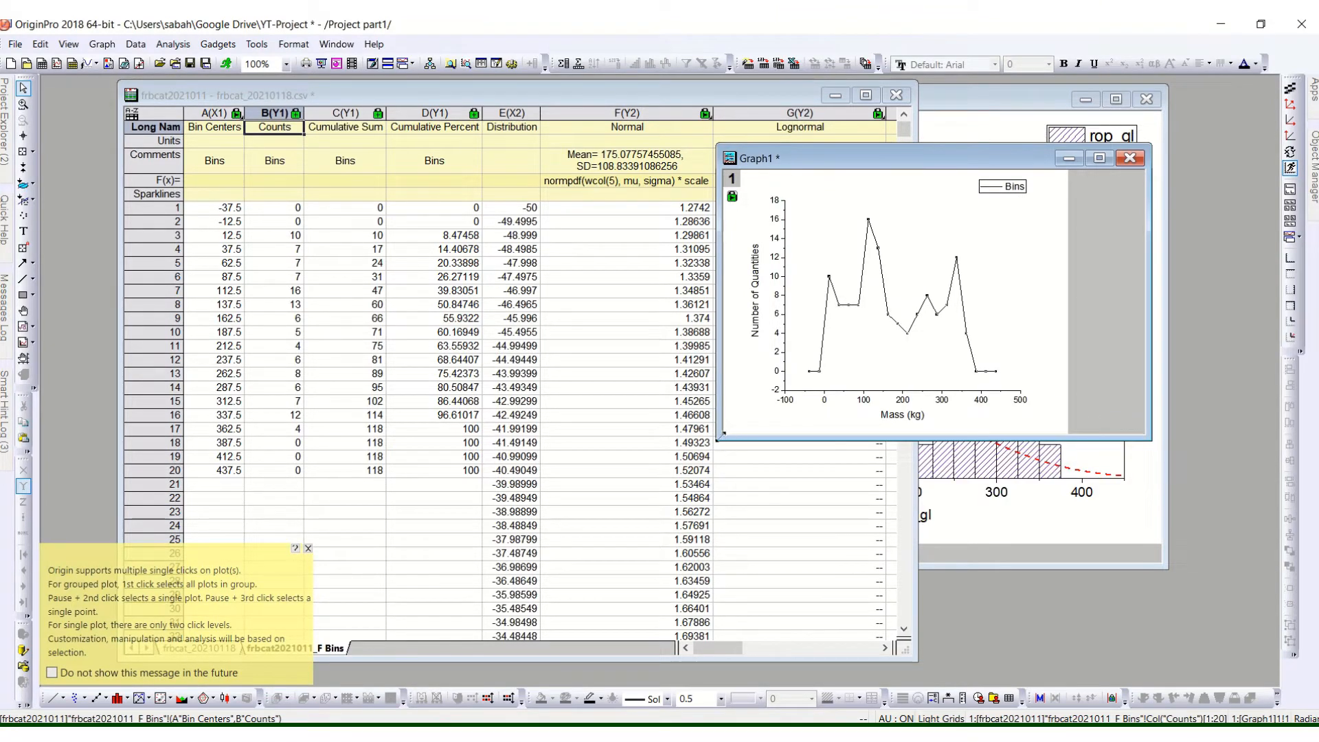
left_click_drag(720, 437, 519, 642)
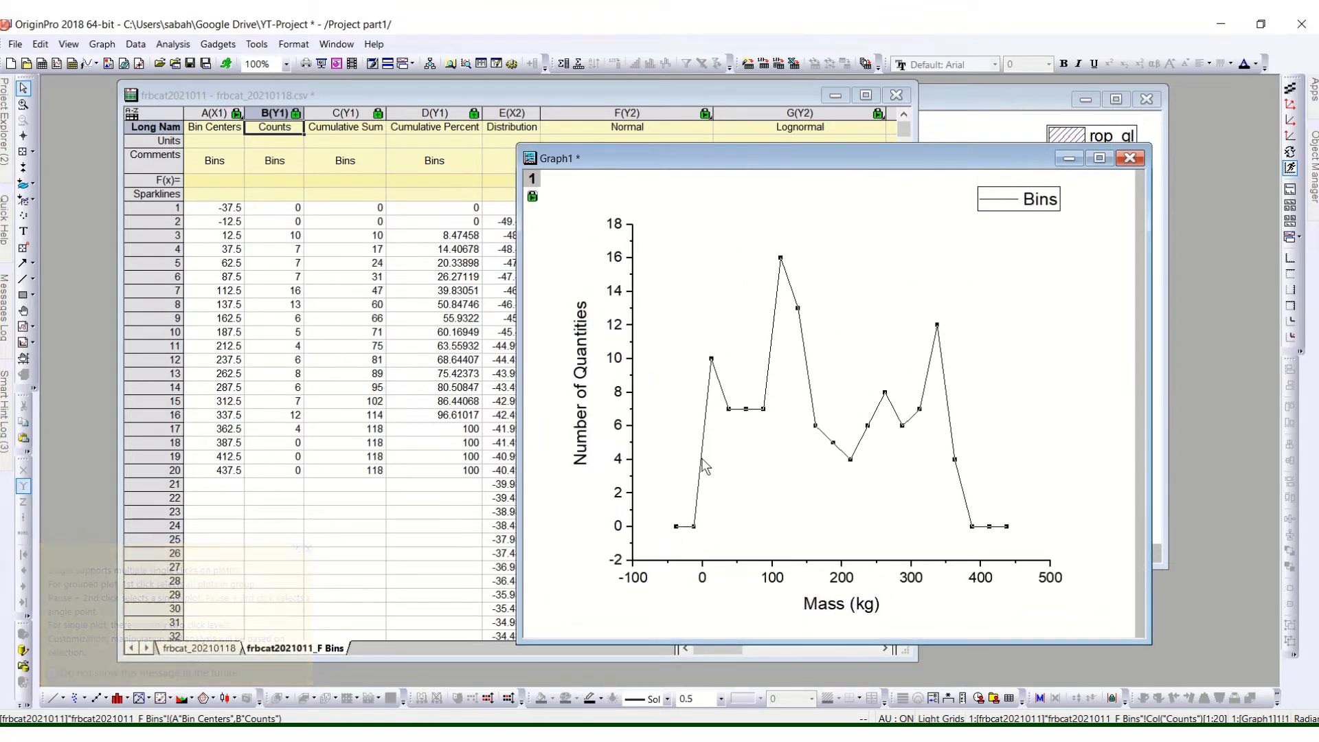
right_click(704, 465)
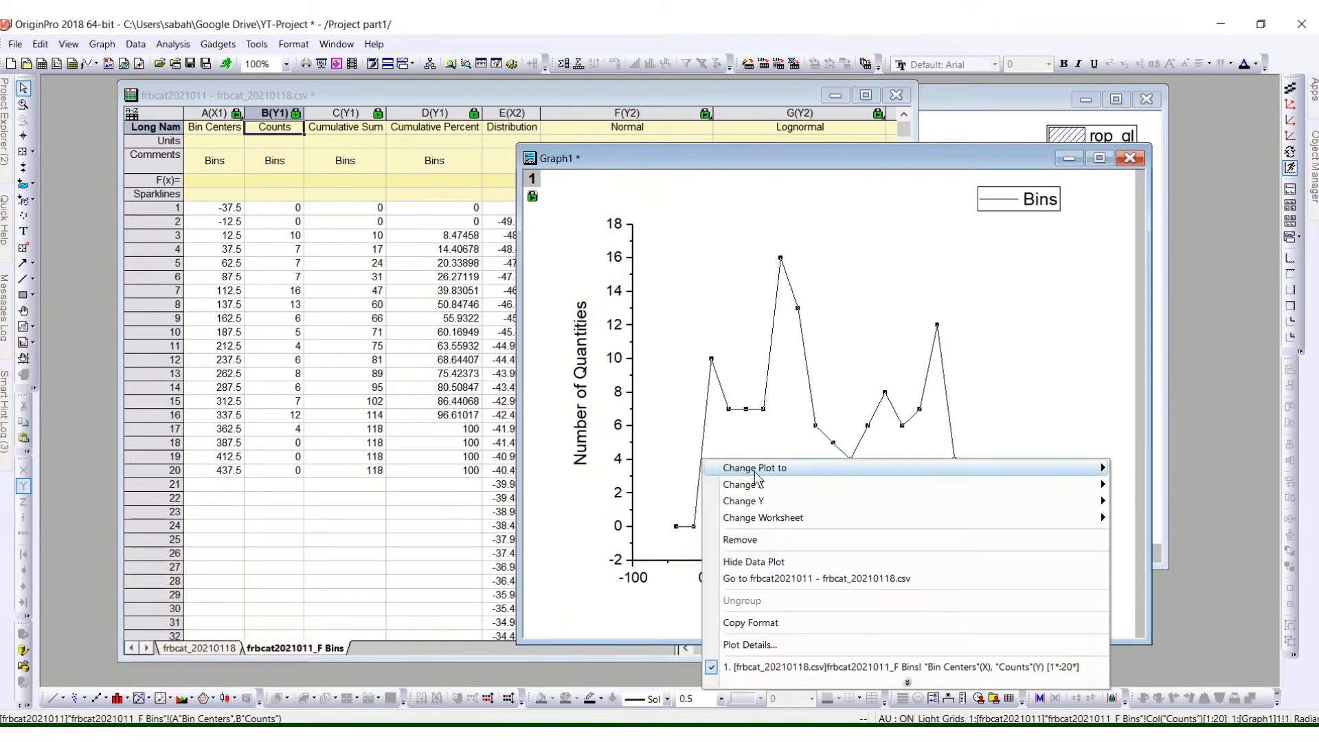
mouse_move(760, 471)
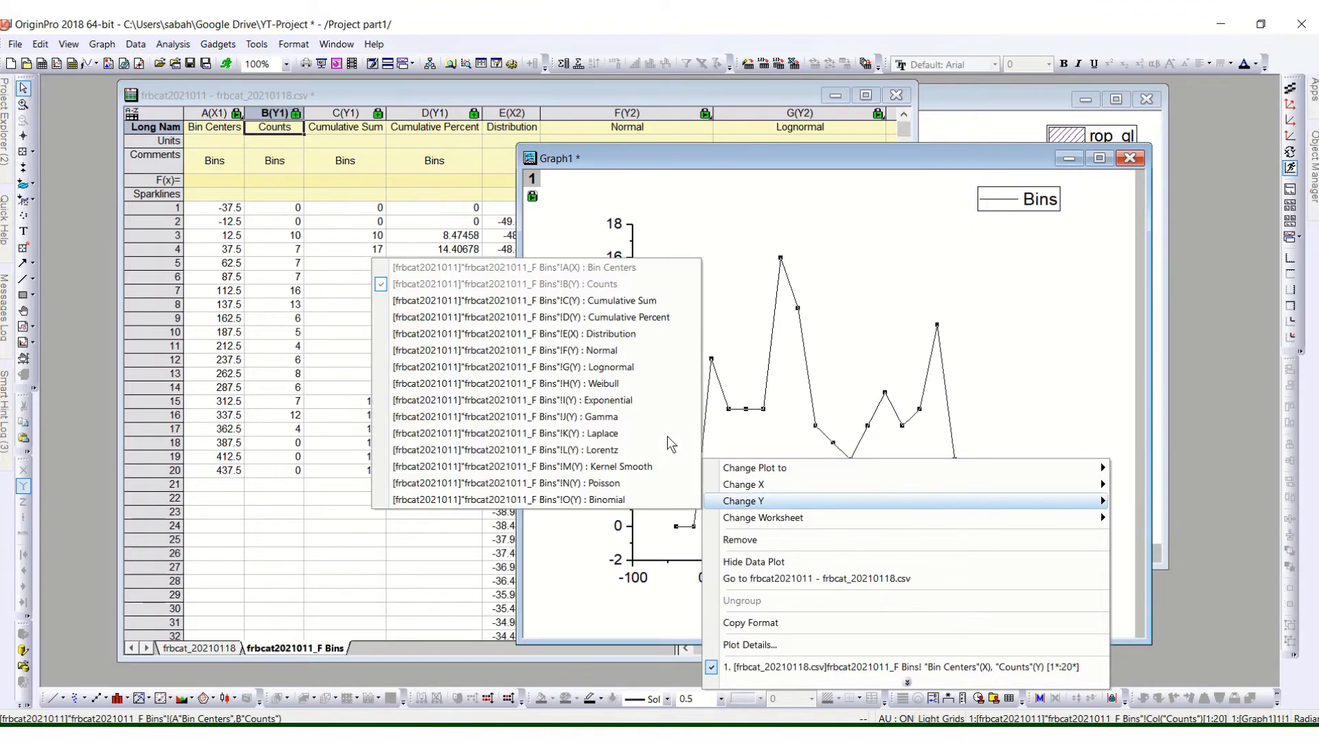
left_click(723, 254)
left_click(724, 330)
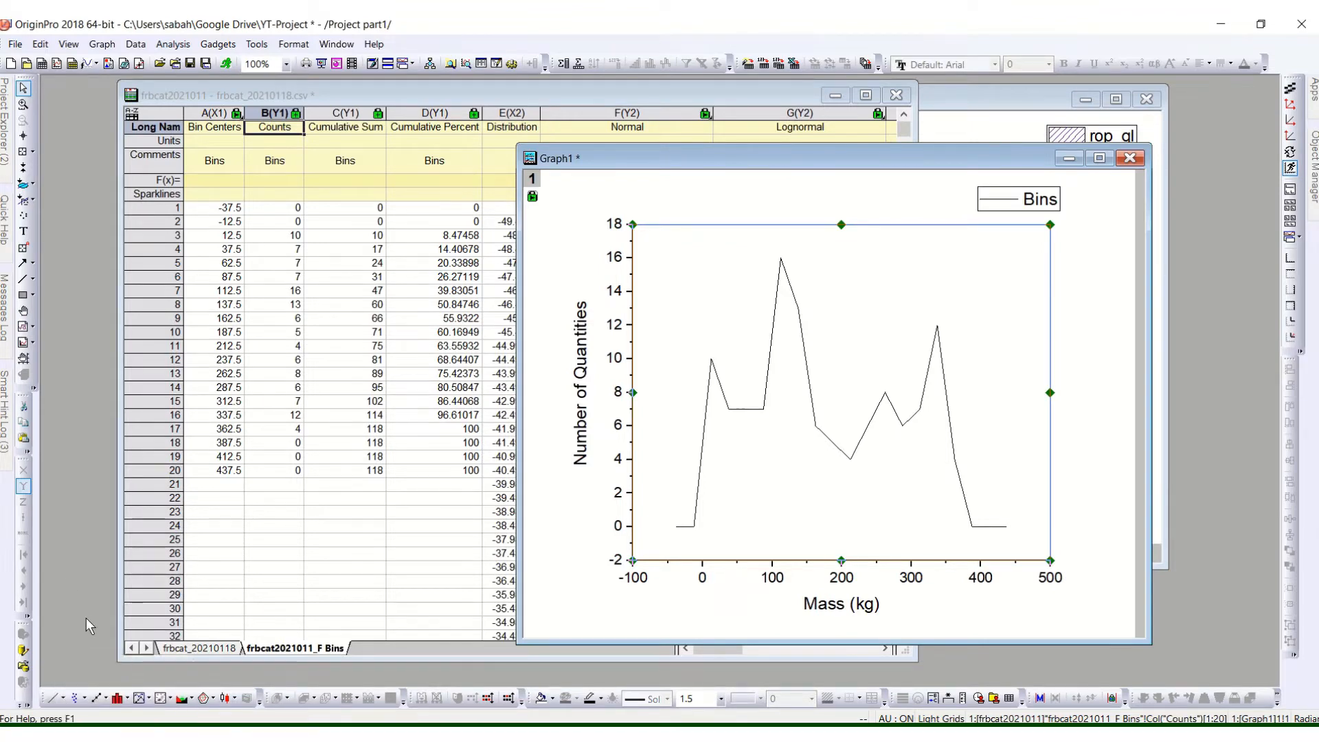
Step: Try the Horizontal Step and Vertical Step plot types on the Bins line graph
left_click(65, 699)
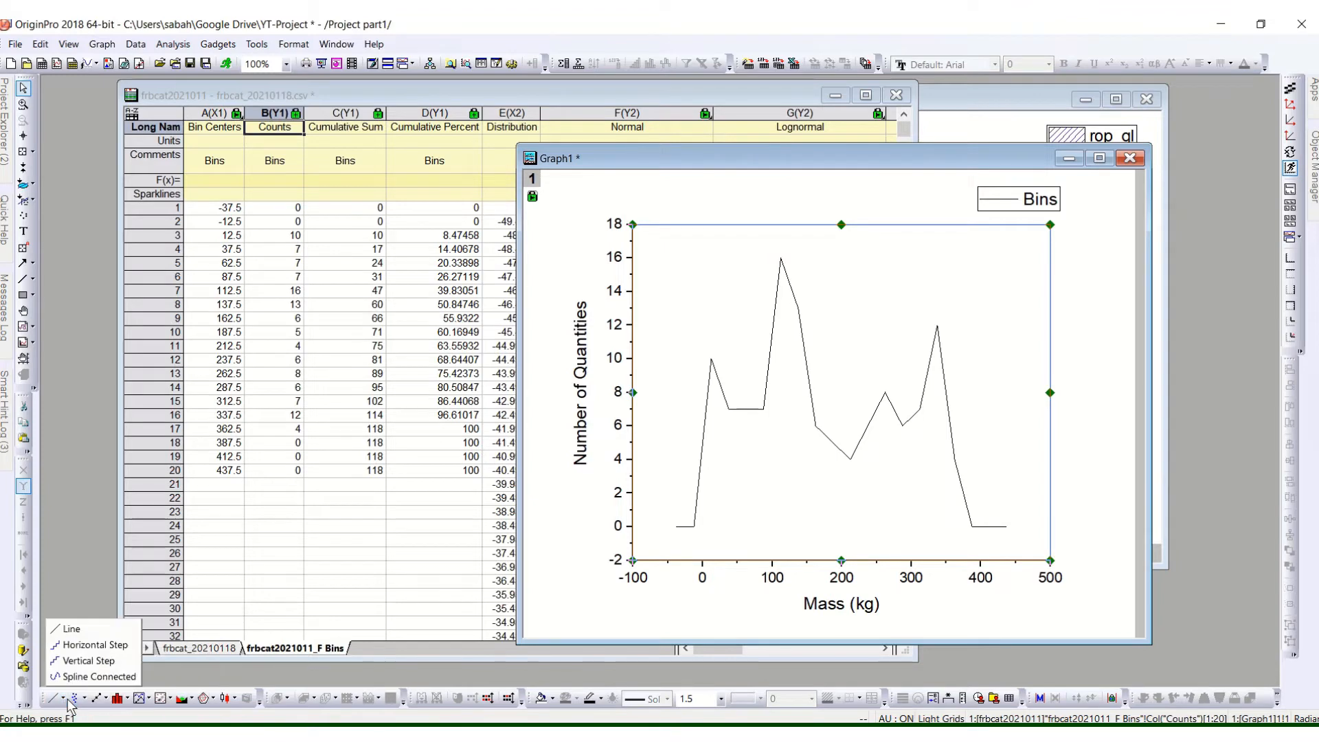
left_click(71, 649)
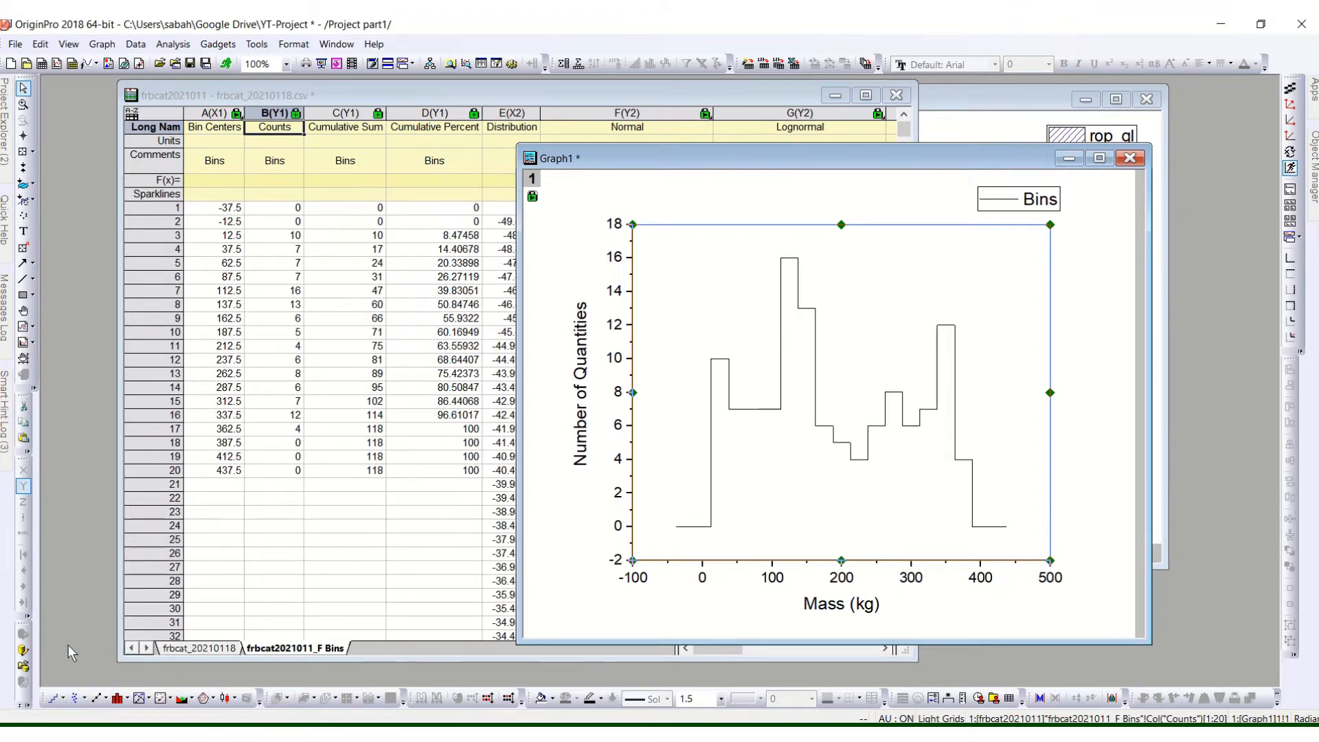
left_click(62, 699)
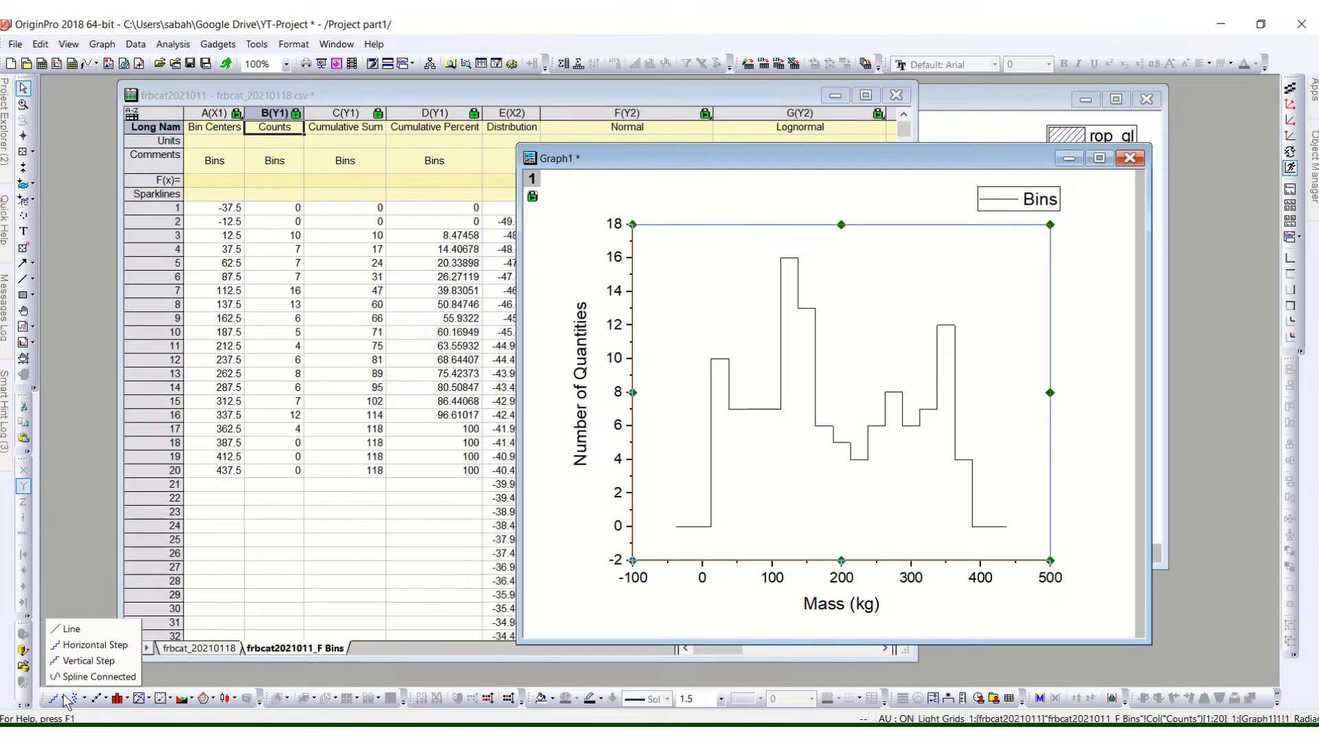
left_click(83, 662)
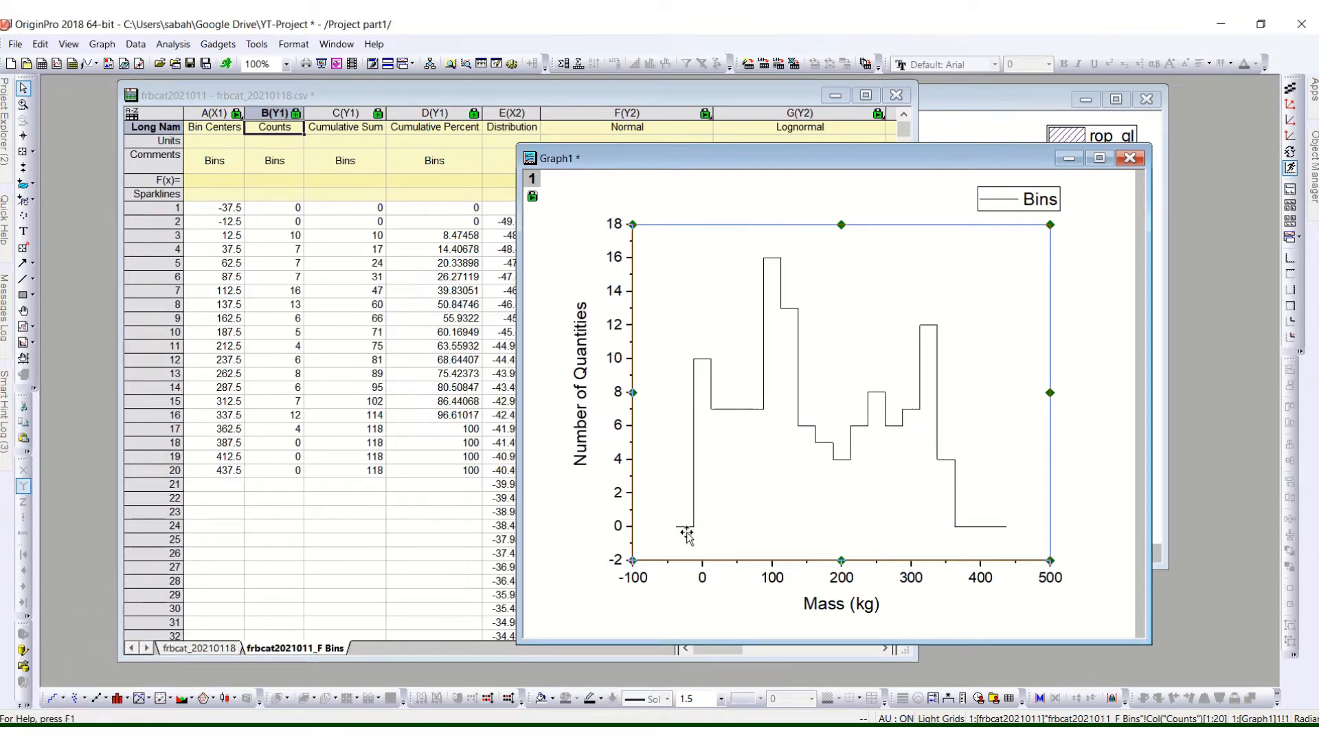
Step: Change the line graph to the Spline Connected plot type and compare it with the rop_gl histogram
left_click(62, 701)
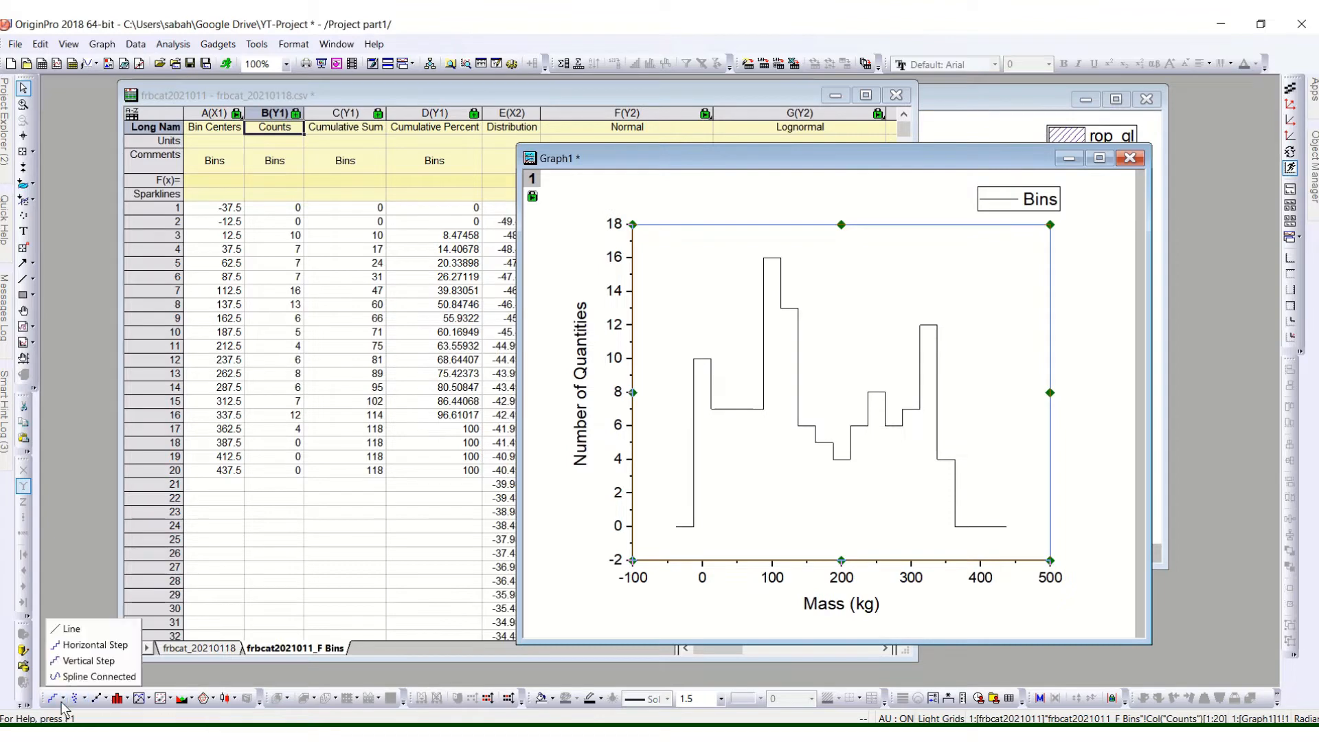
left_click(92, 680)
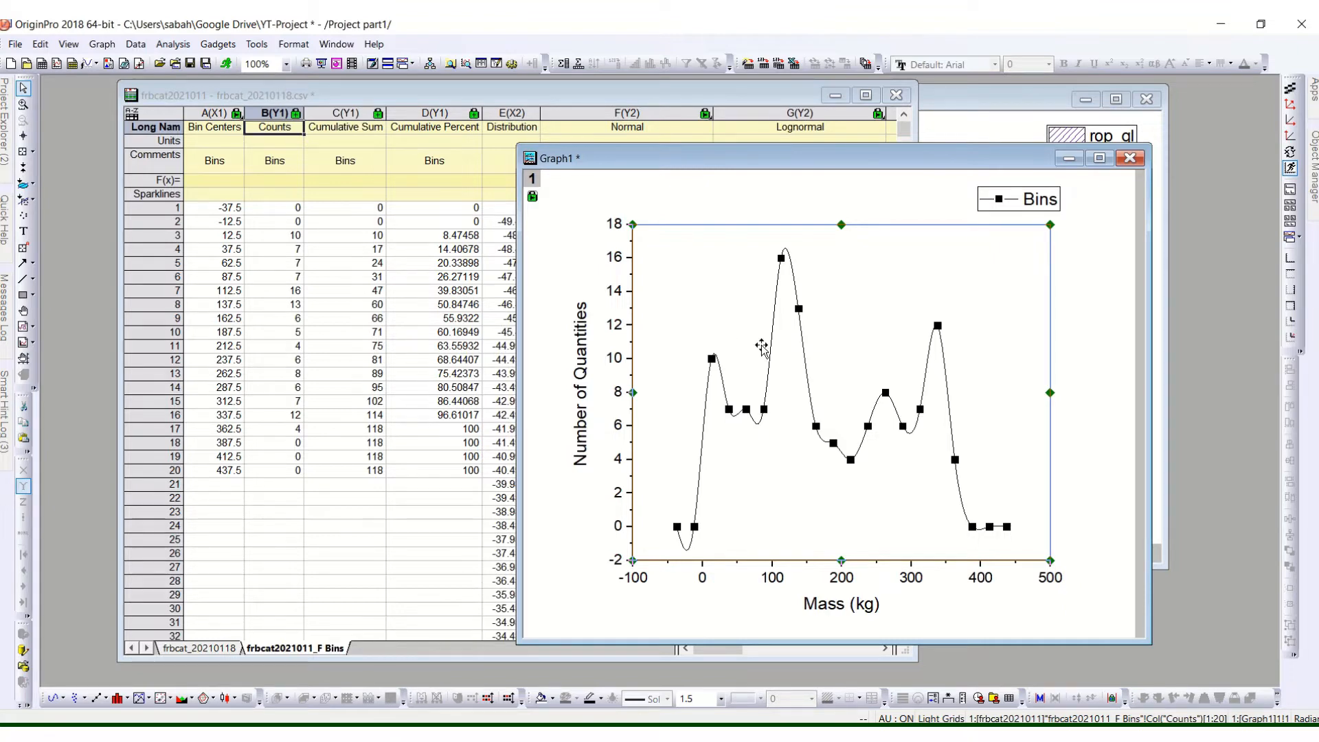
left_click(1016, 135)
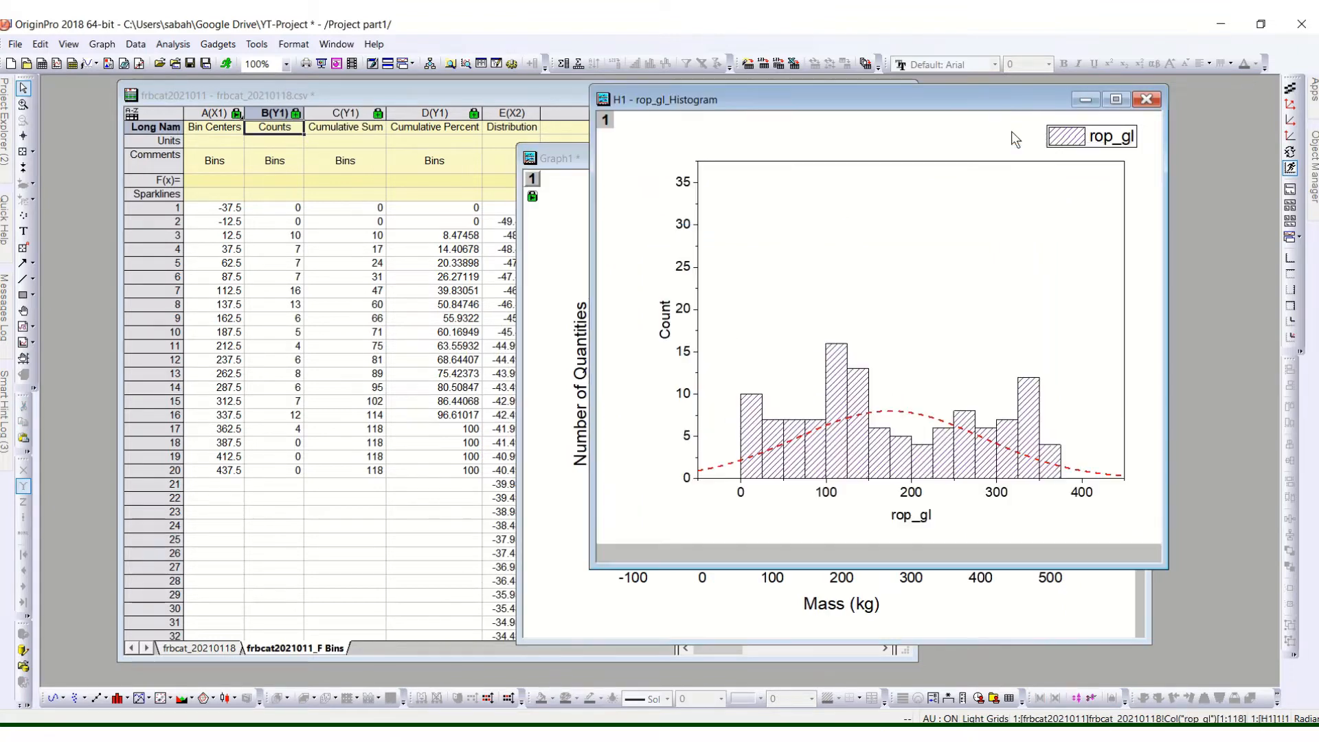
left_click(574, 547)
left_click(722, 417)
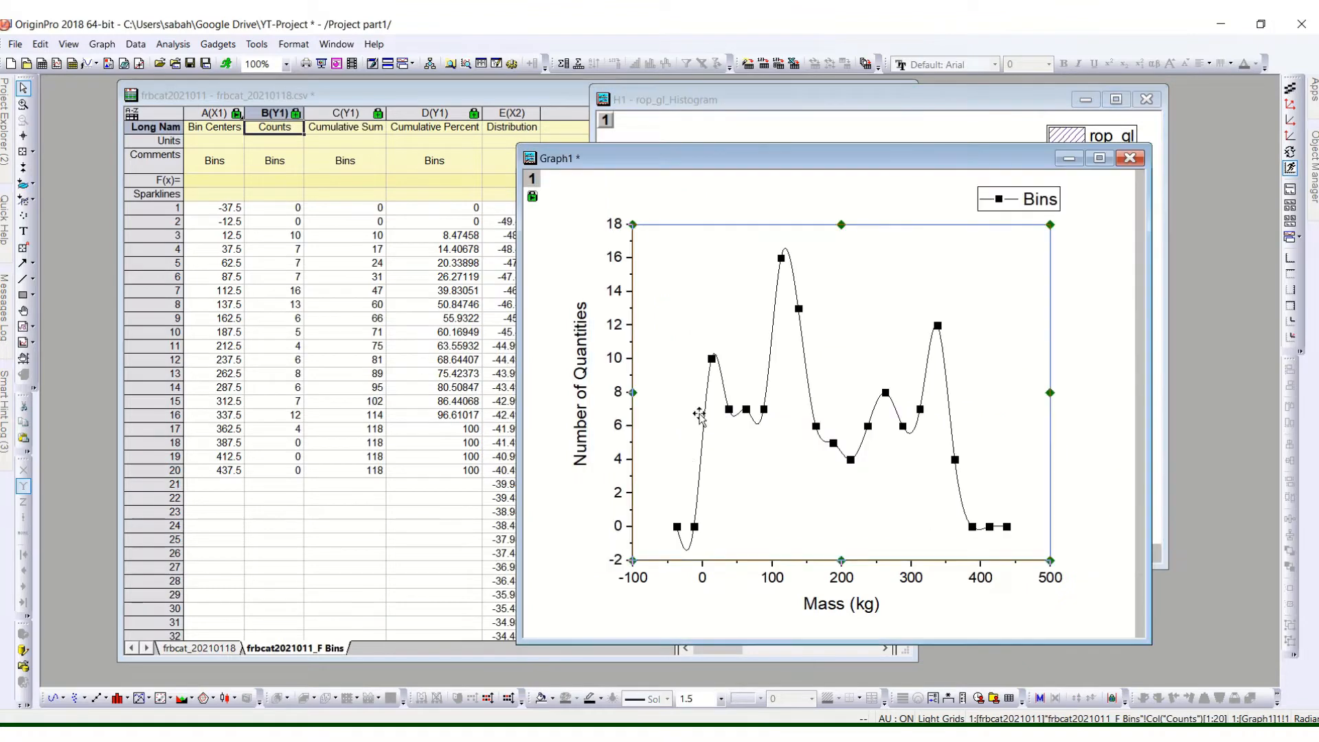
Step: Open the plot details of the Bins curve and review the symbol colour and edge thickness options
left_click(705, 431)
double_click(705, 430)
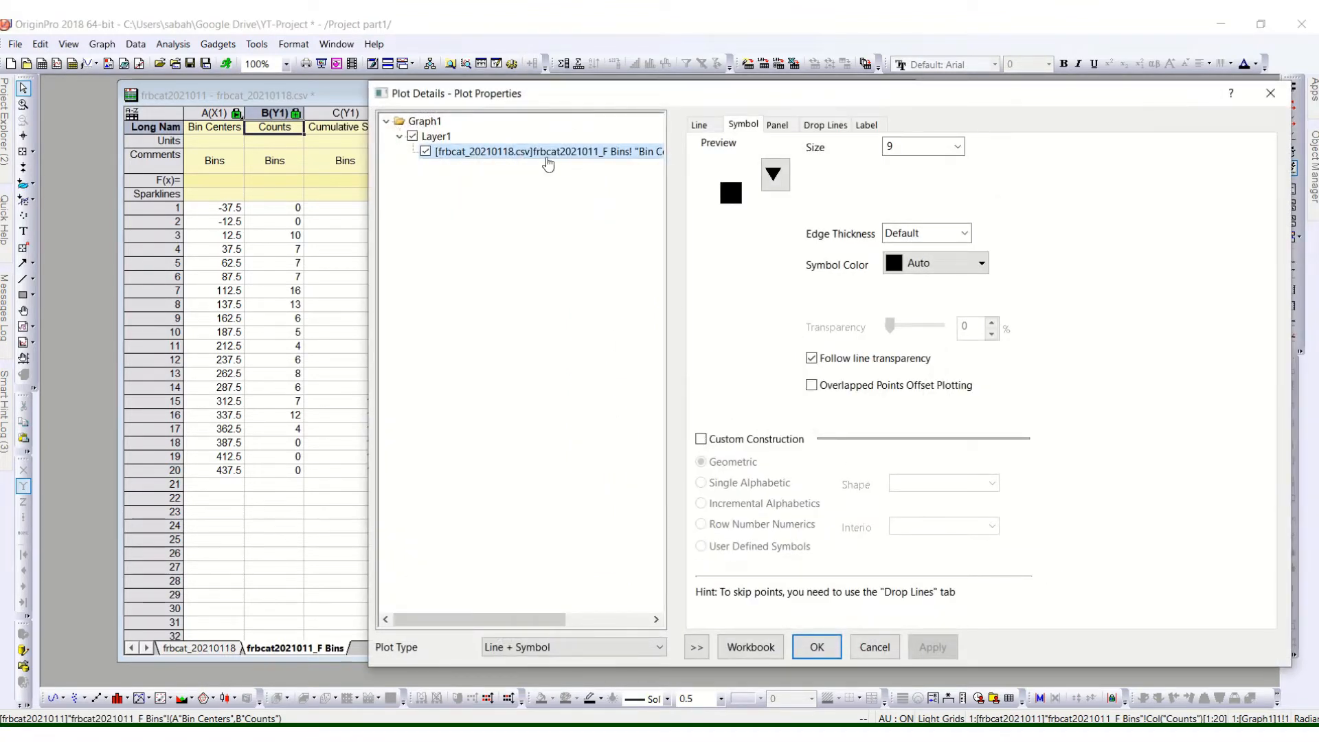
left_click(969, 263)
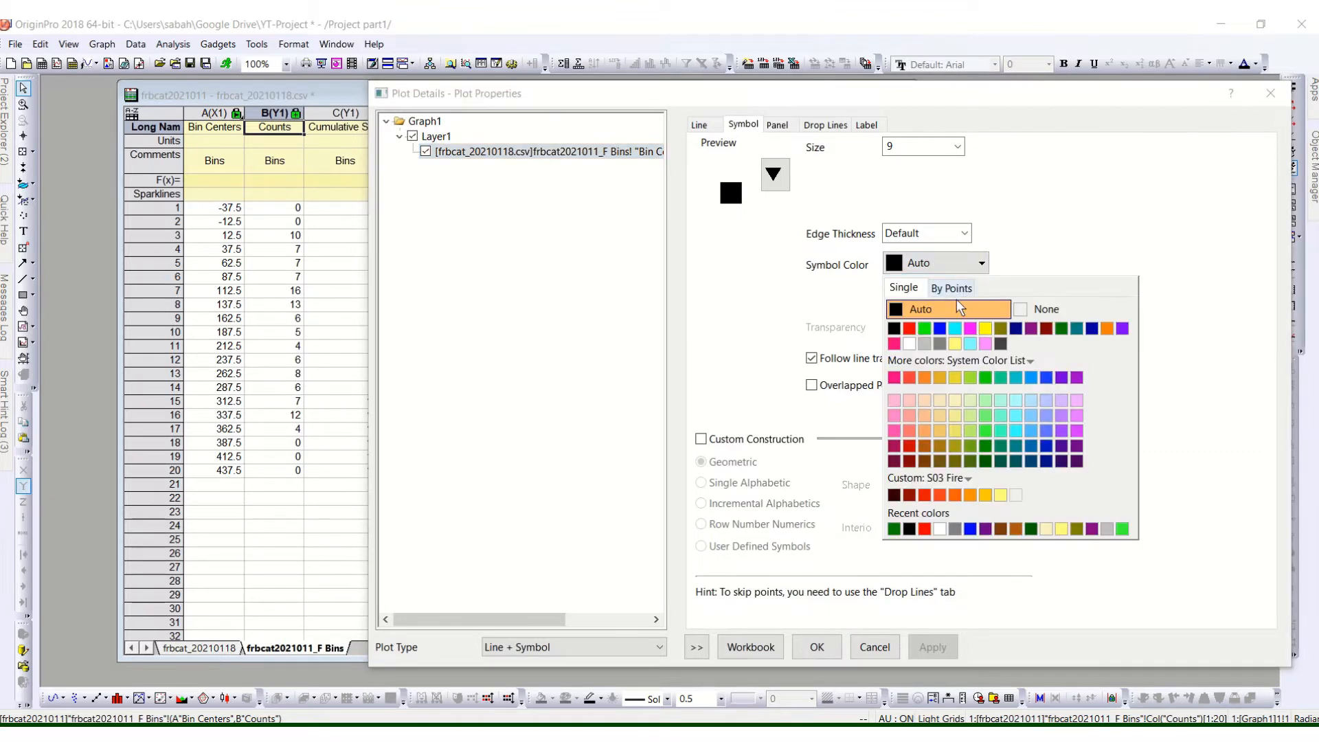
left_click(856, 204)
left_click(948, 233)
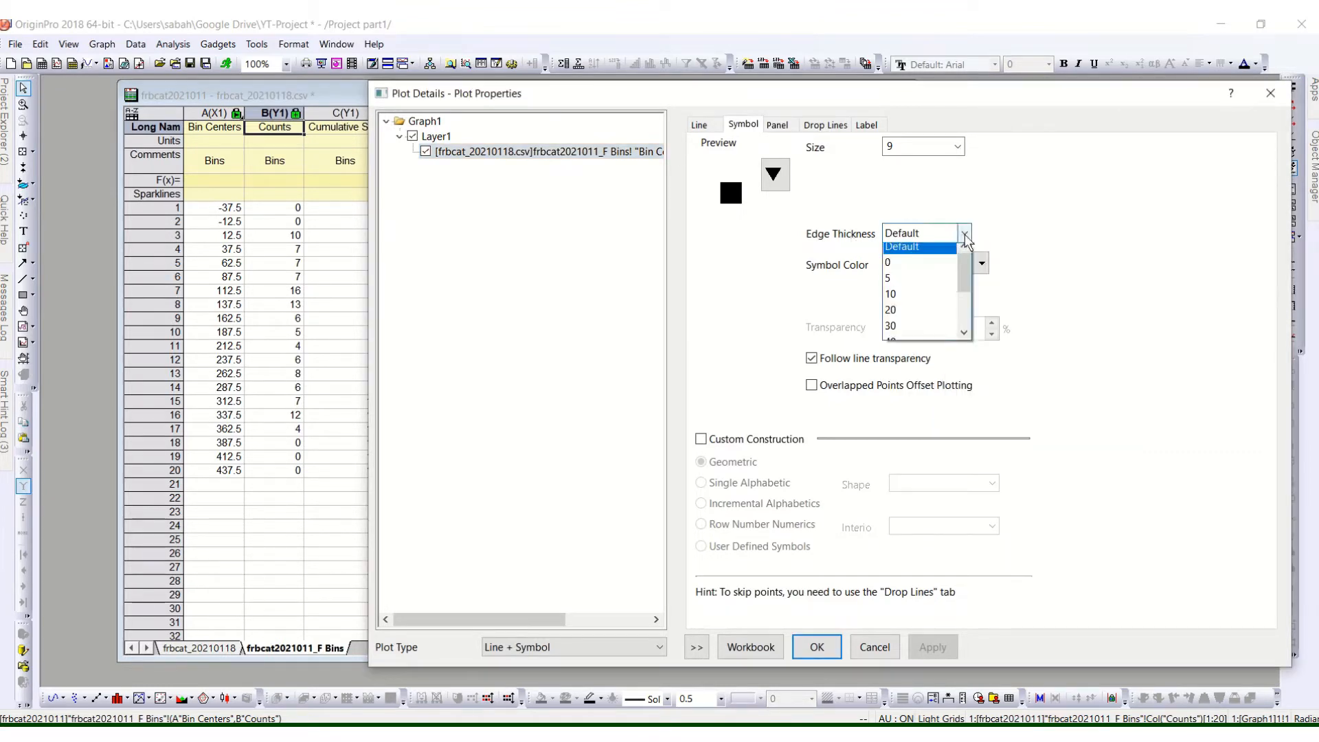
left_click(752, 286)
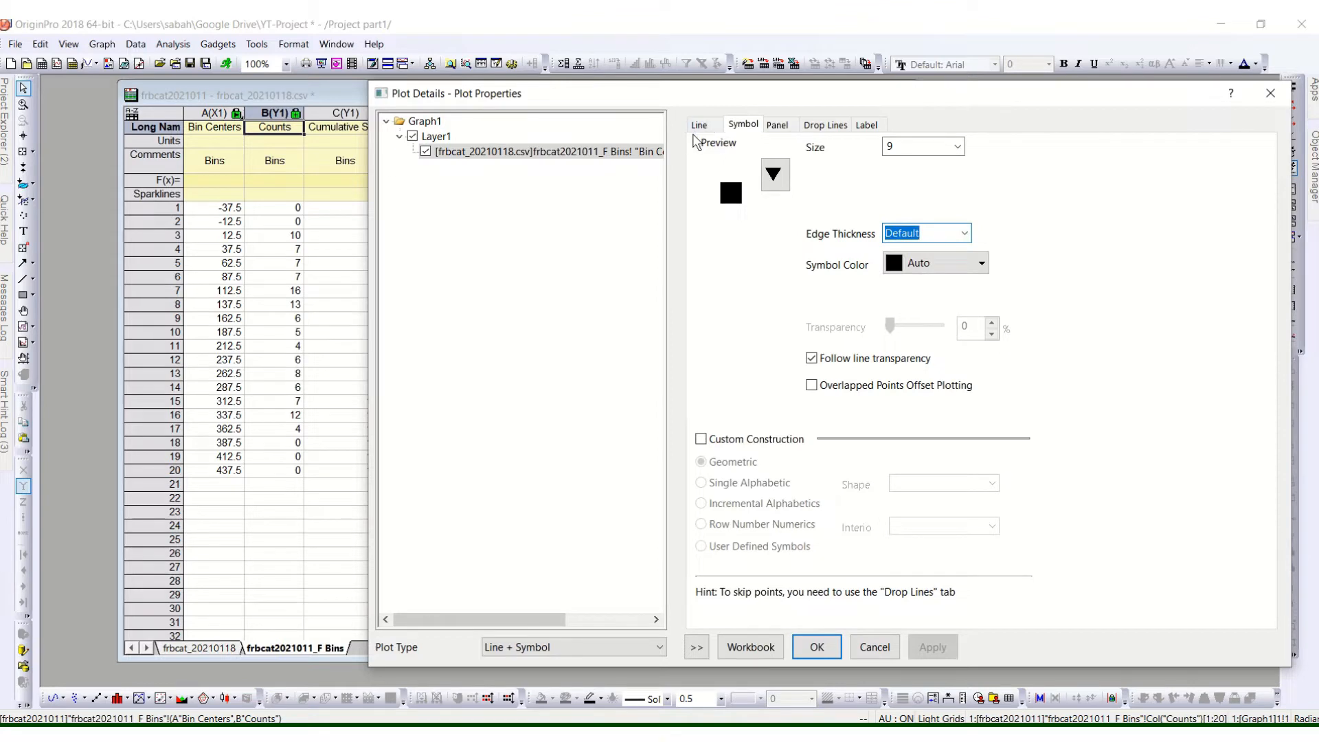
Step: Choose Spline as the line connection of the Bins curve
left_click(699, 125)
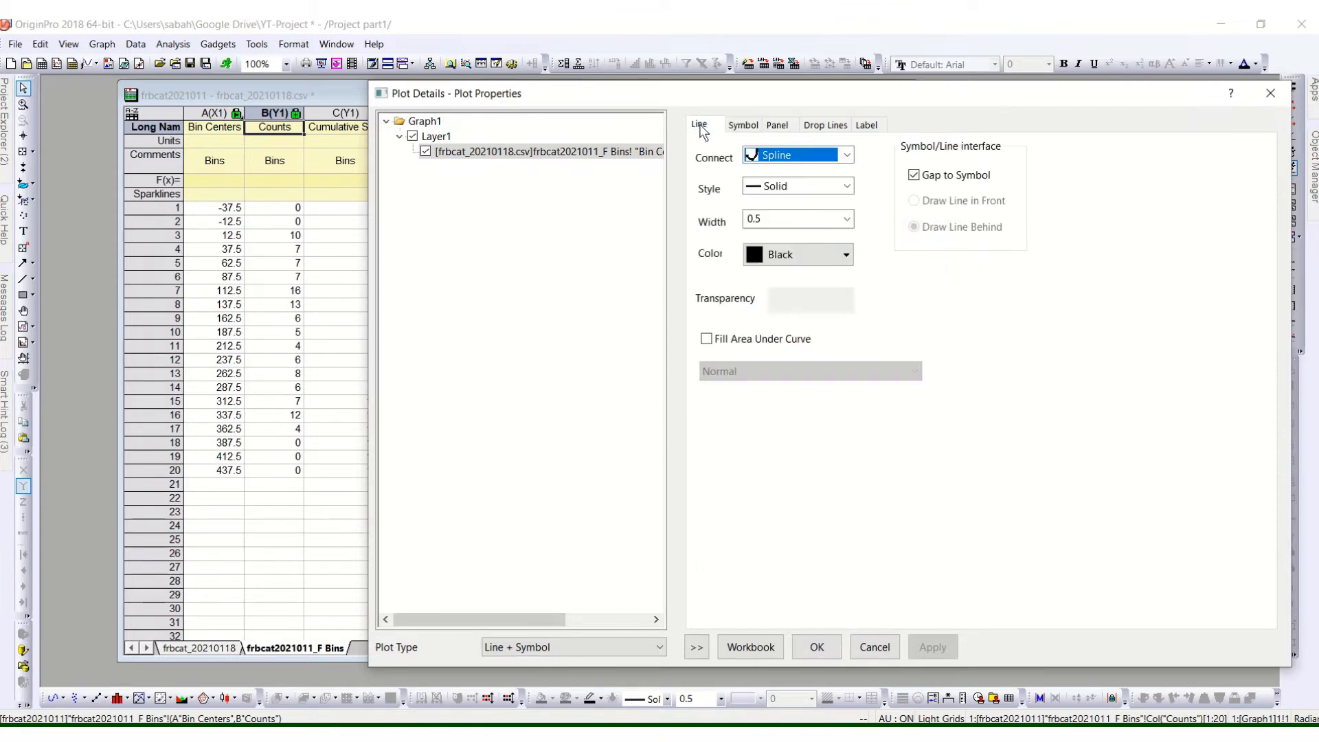
left_click(848, 154)
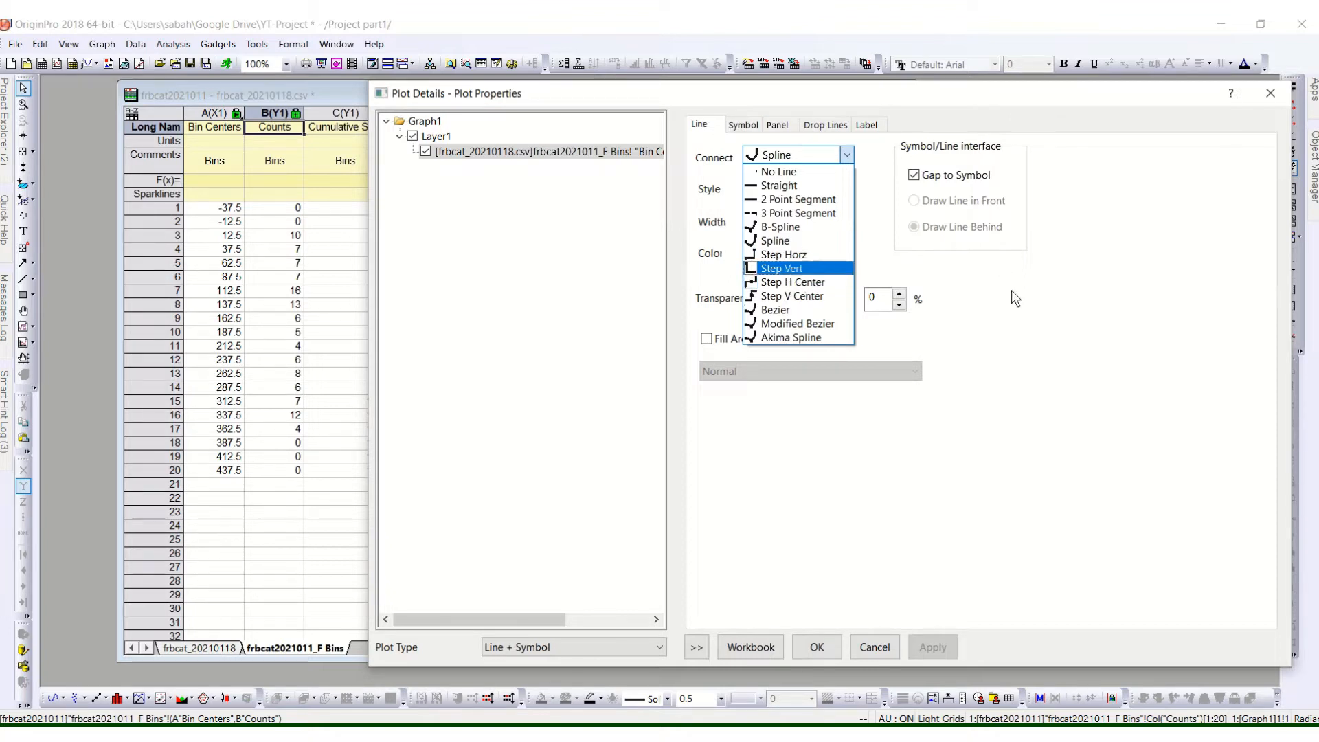
left_click(784, 241)
Step: Try the Dash Dot Dot line style on the curve, moving the dialog so the graph is visible
left_click(815, 186)
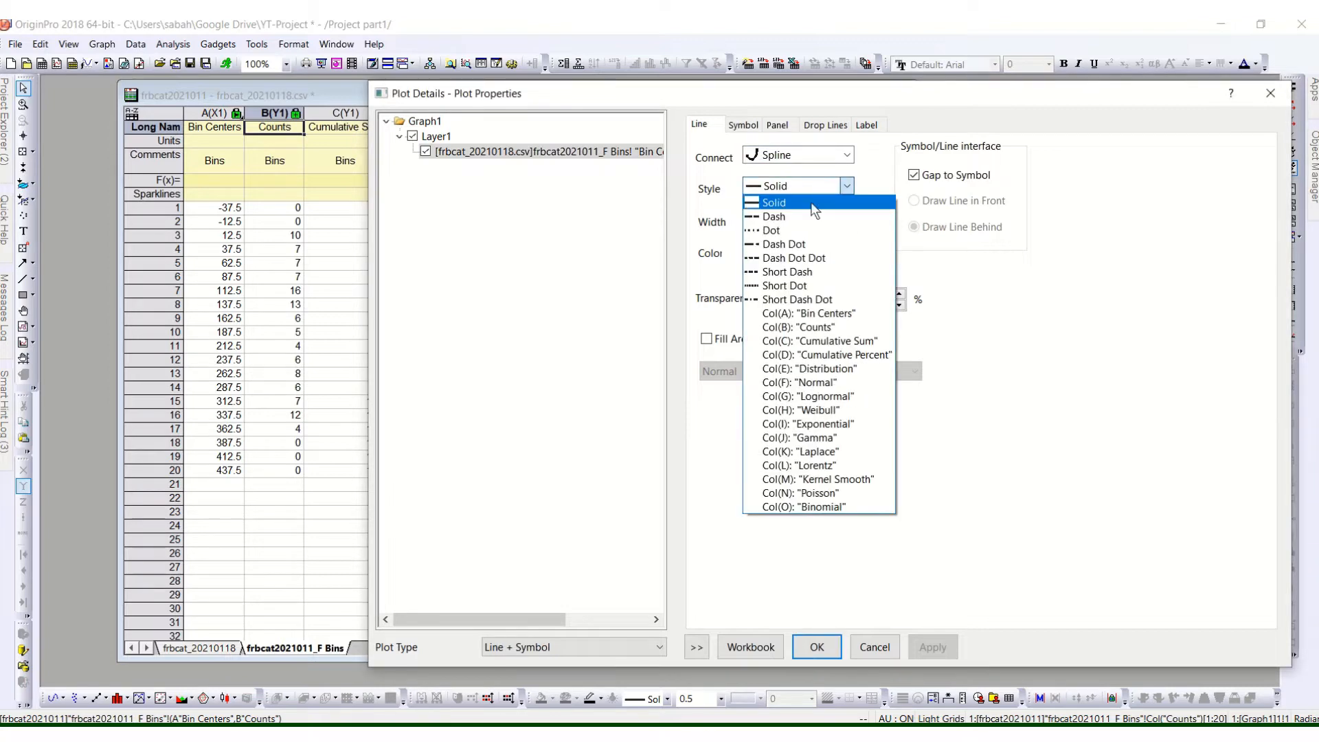
left_click(795, 259)
left_click_drag(896, 101, 461, 81)
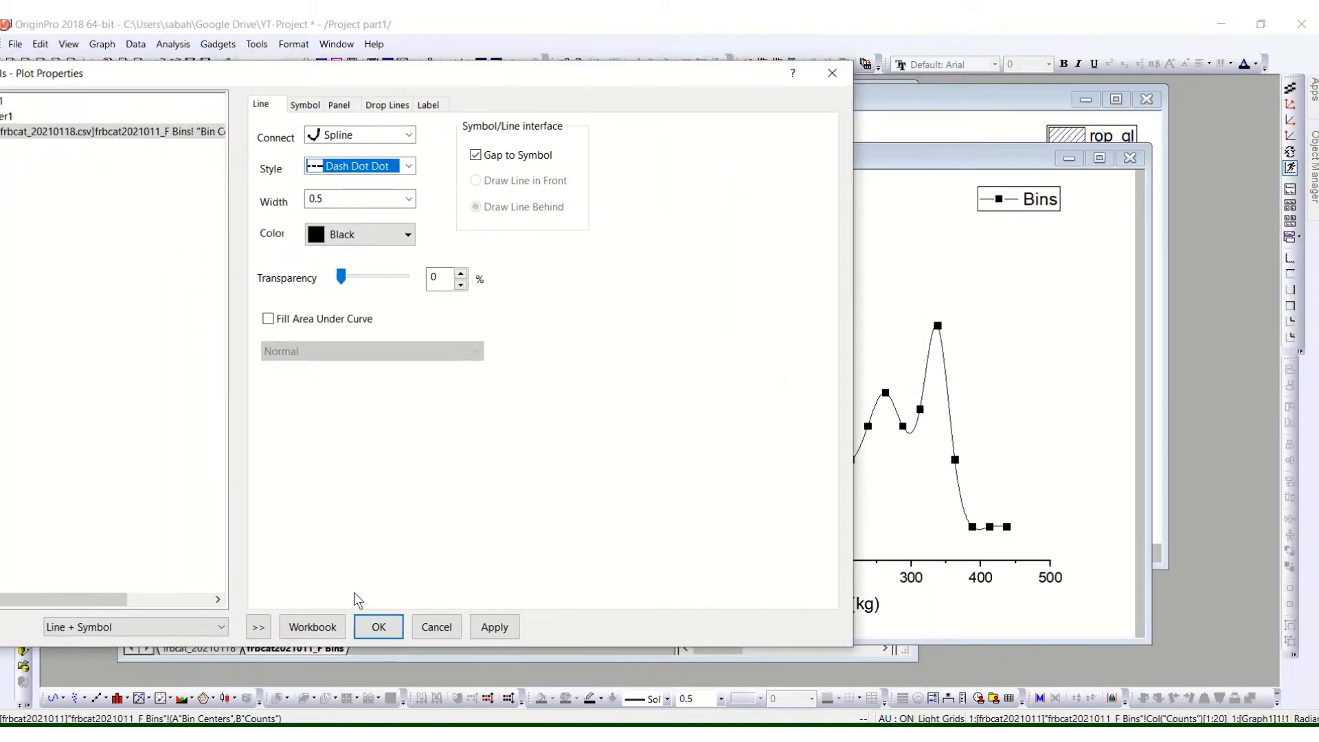
left_click(509, 628)
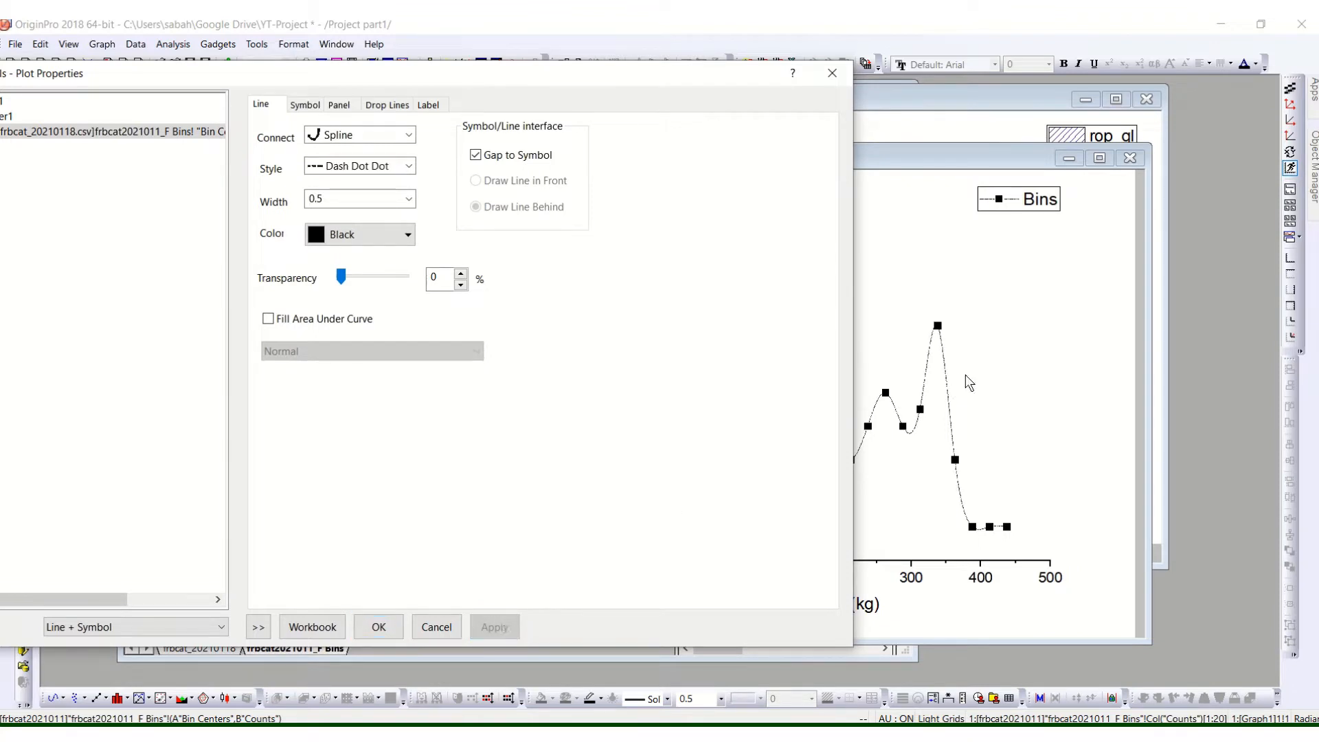
Step: Try the Dash line style with a width of 3 on the curve
left_click(399, 169)
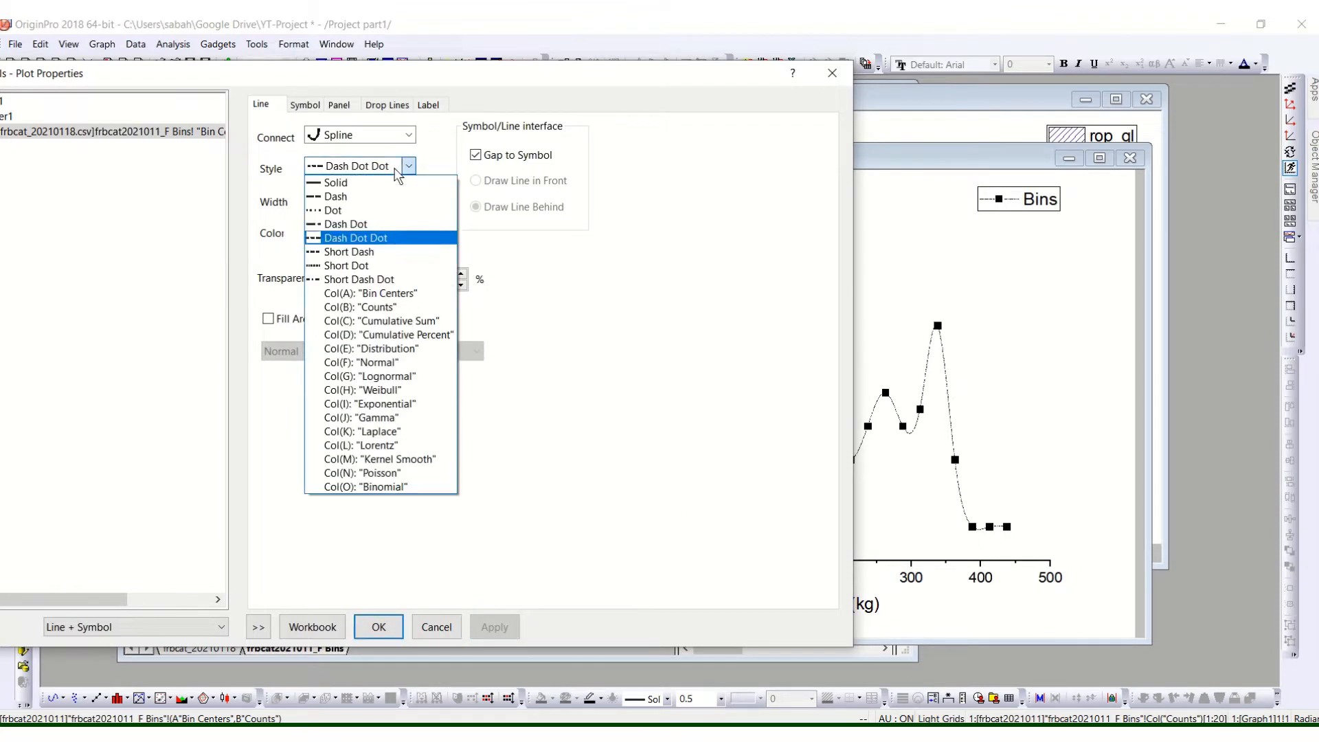
left_click(384, 197)
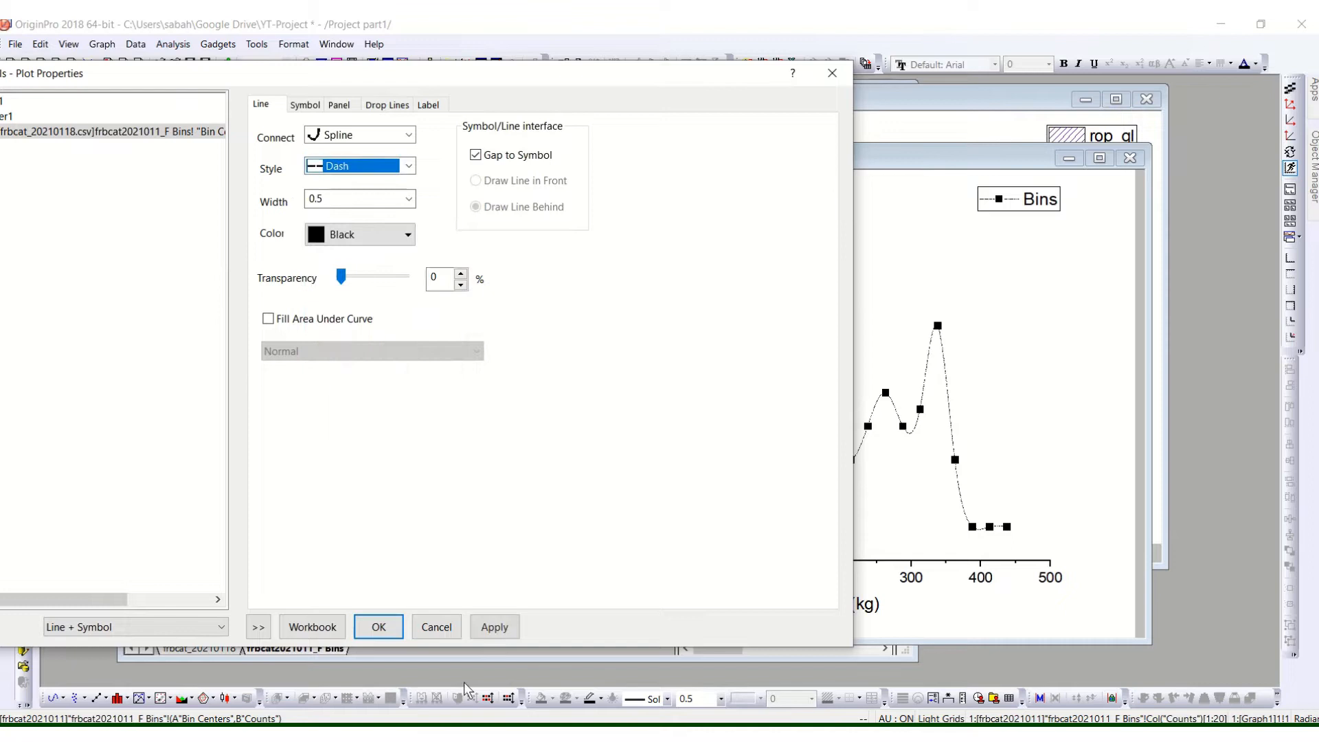
left_click(495, 626)
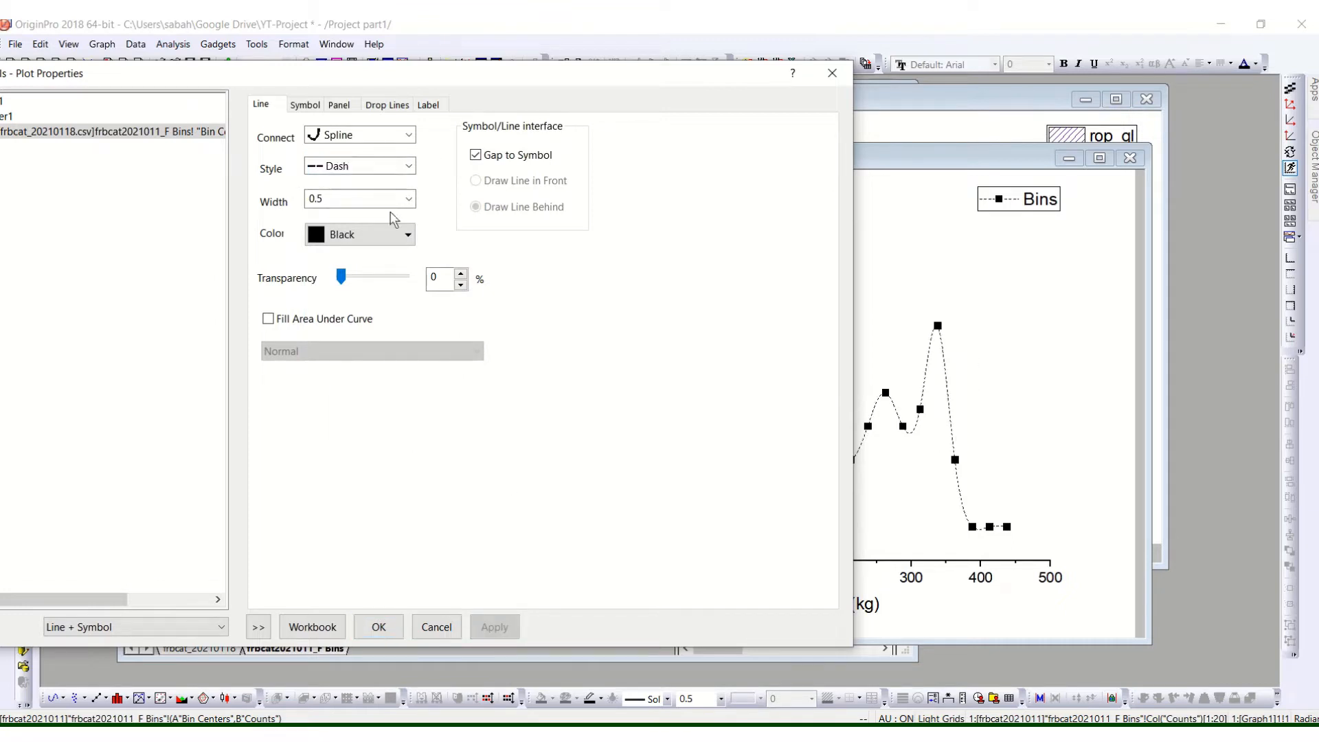
left_click(409, 200)
left_click(347, 285)
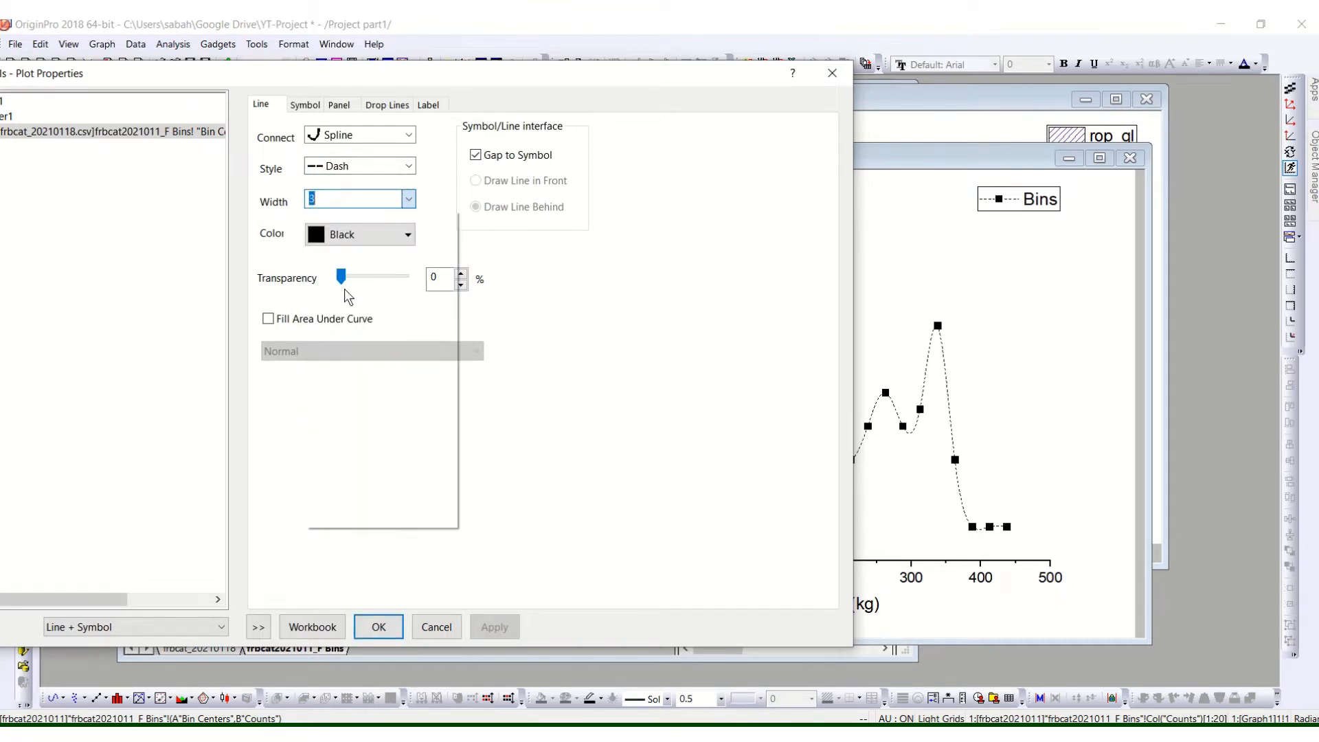
left_click(496, 628)
left_click(496, 628)
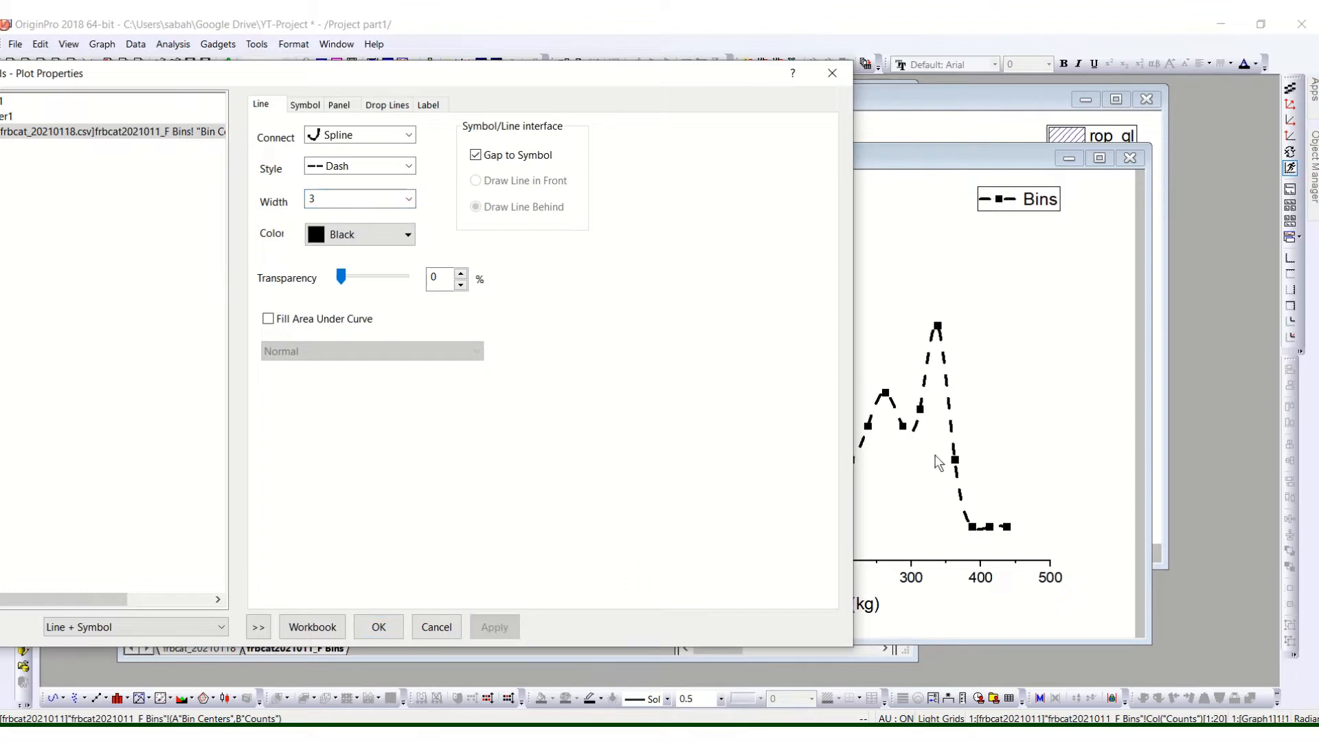
Step: Set the curve's line width to 1.5 and its style to Short Dot, and apply both
left_click(409, 199)
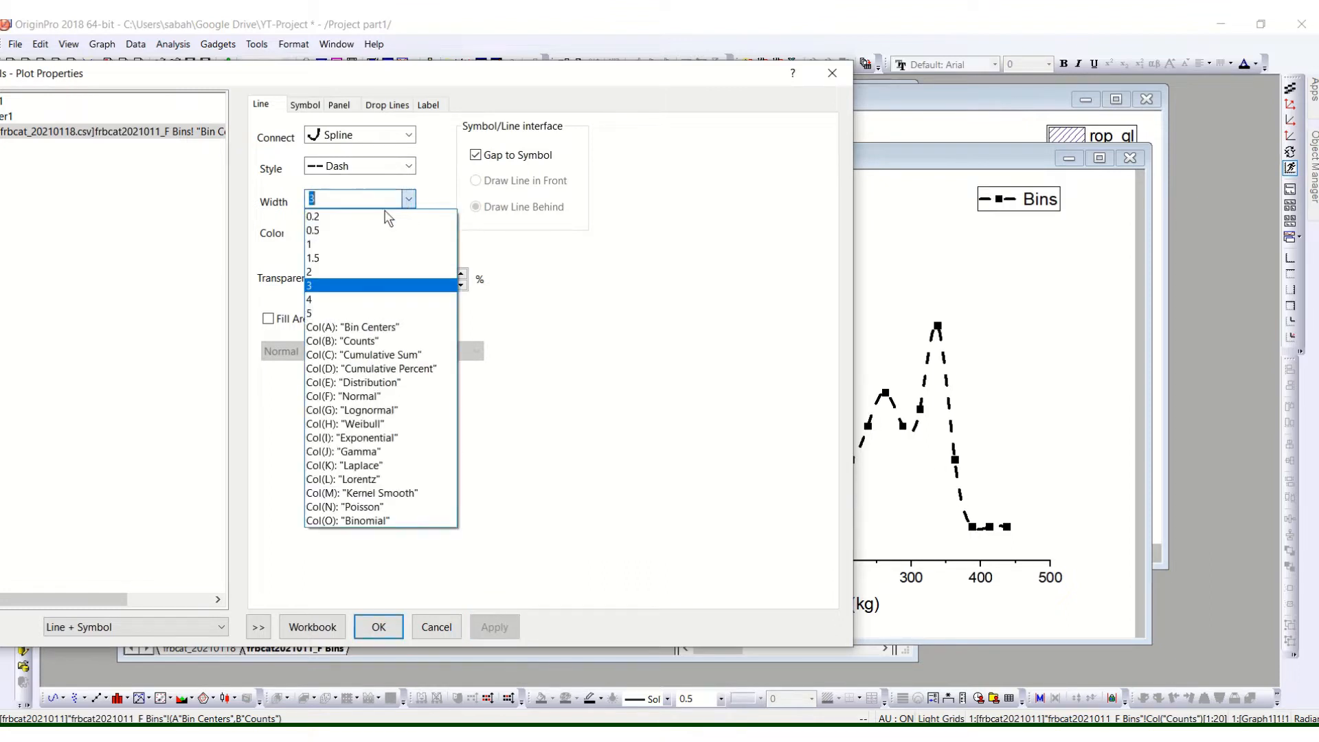
left_click(365, 254)
left_click(415, 166)
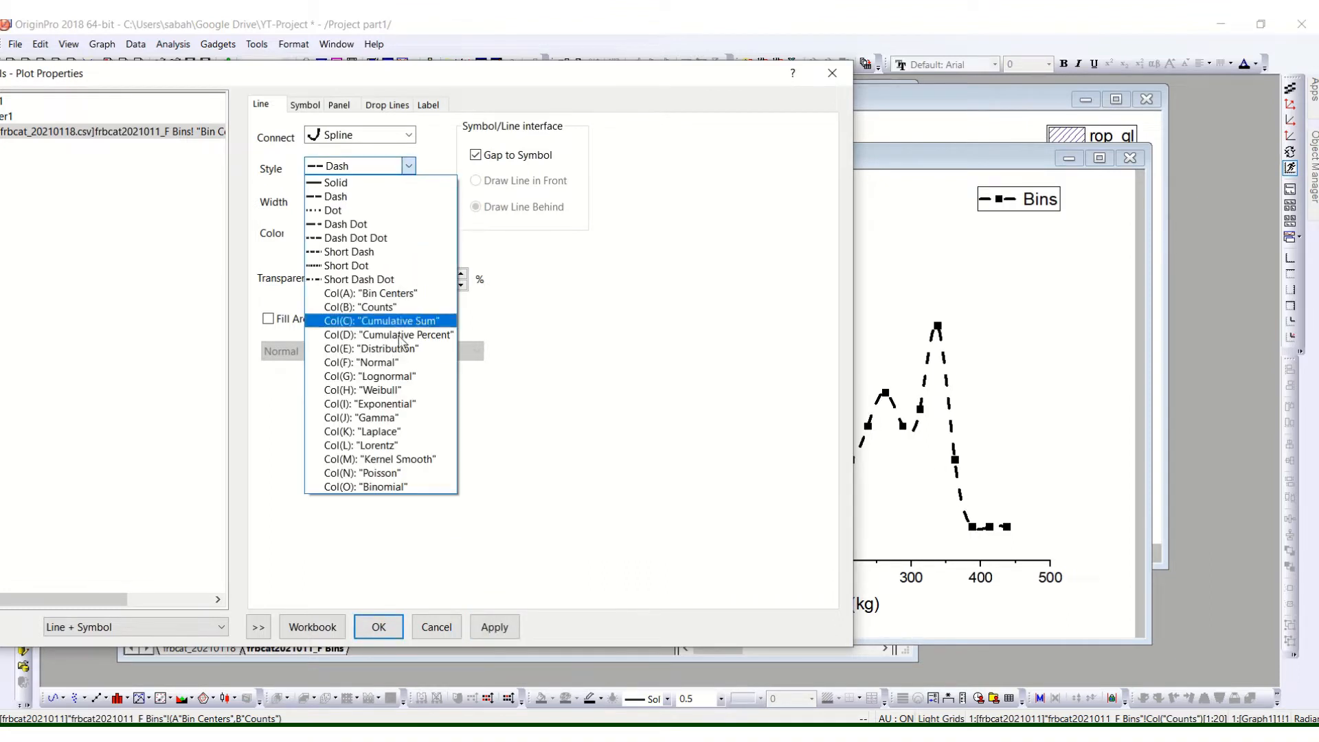
left_click(401, 262)
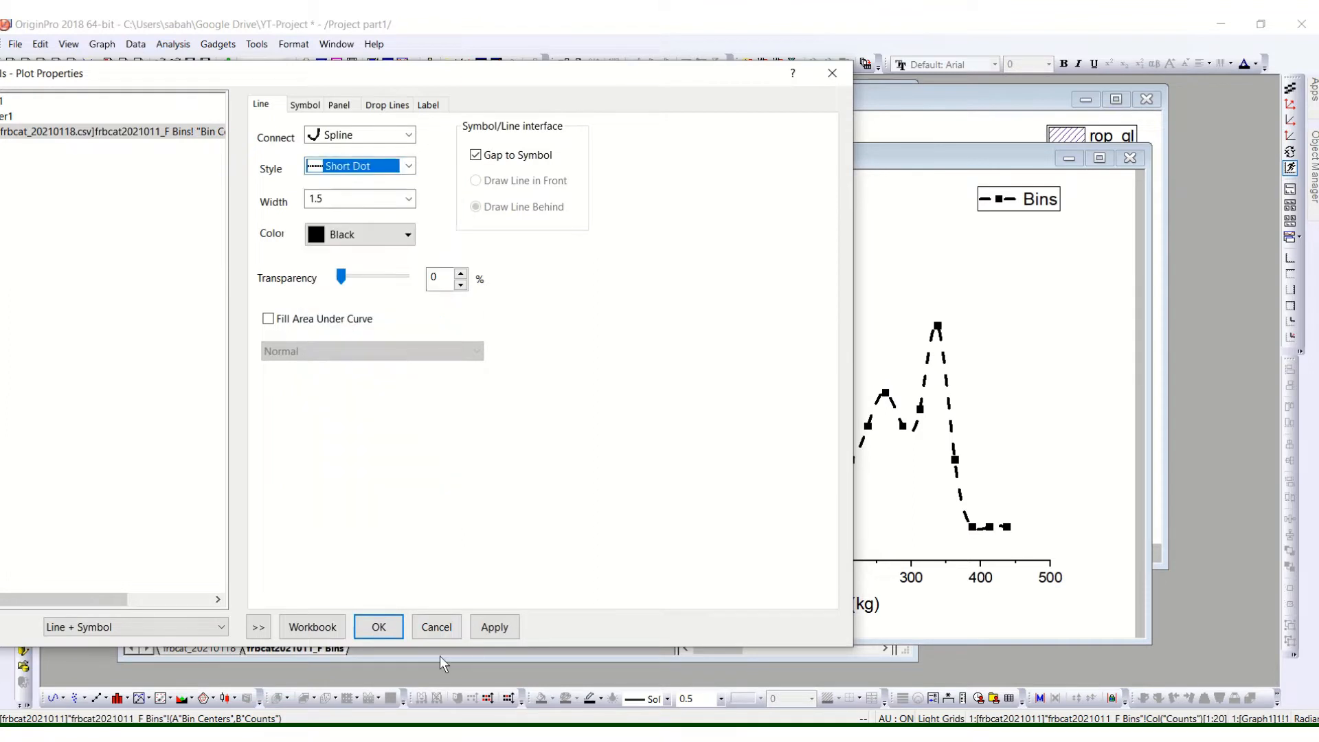
left_click(496, 628)
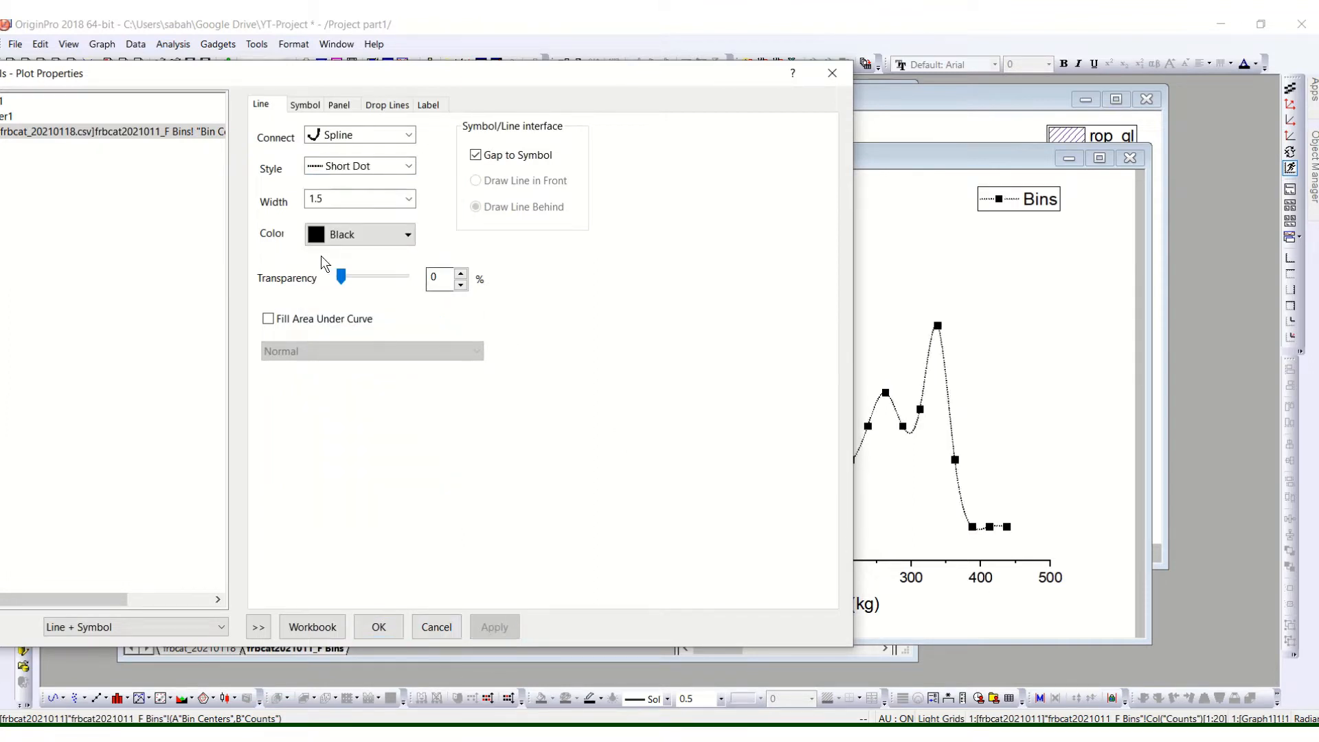
Step: Set the curve's line colour to blue and apply it
left_click(385, 237)
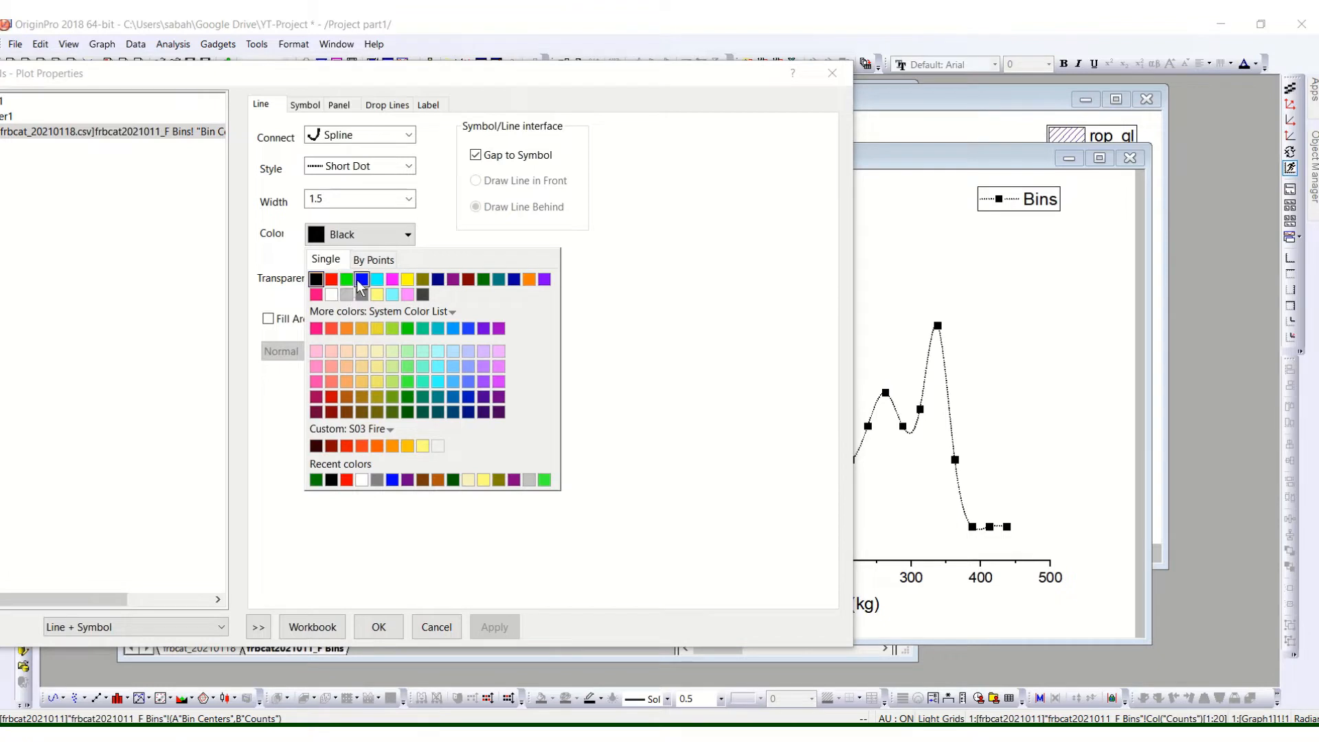
left_click(361, 280)
left_click(495, 628)
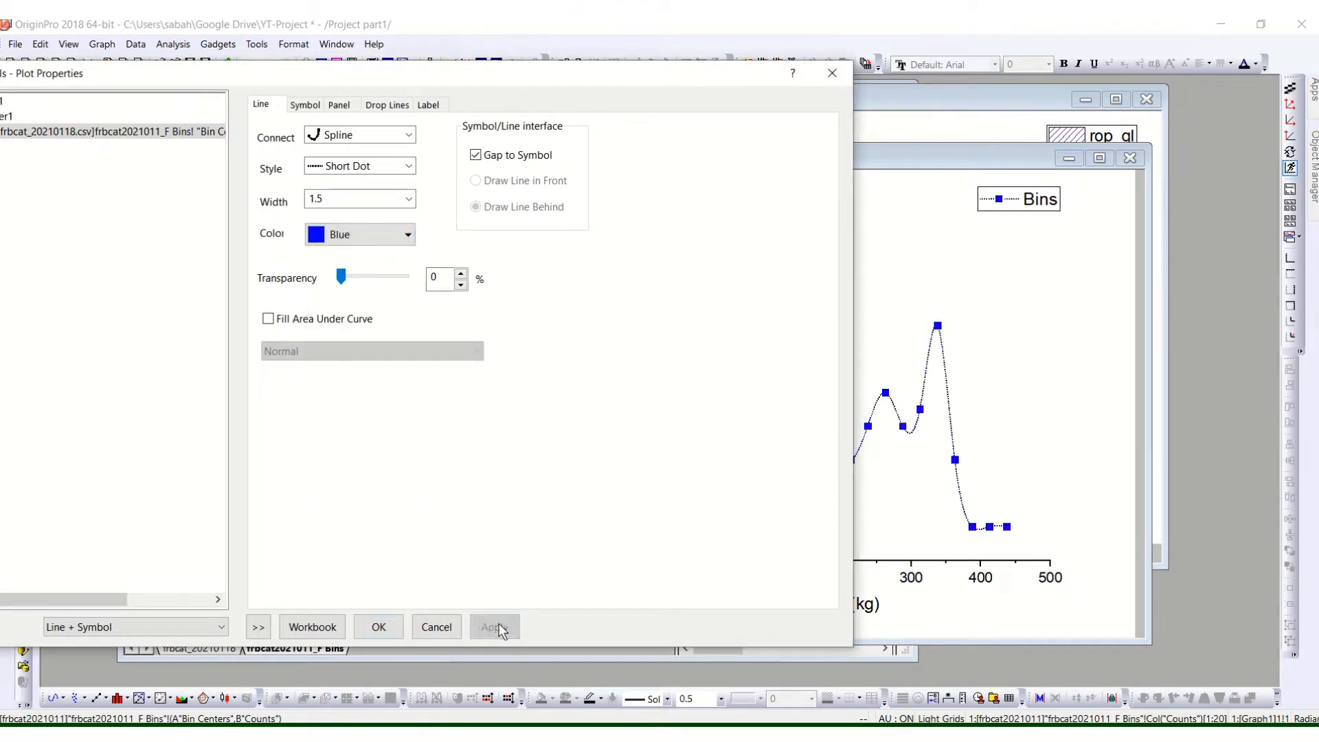
Step: Set the curve's symbol colour to dark green #006200, apply it and close the plot properties
left_click(306, 105)
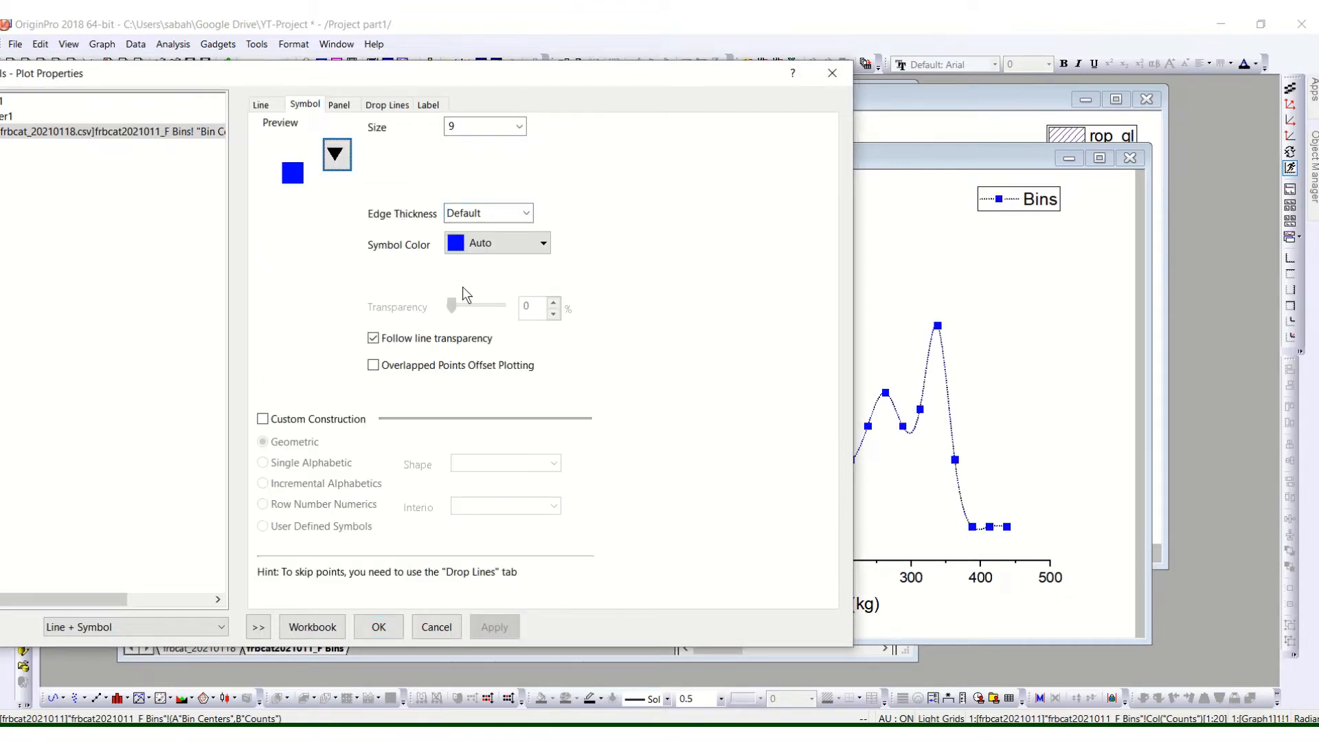
left_click(522, 243)
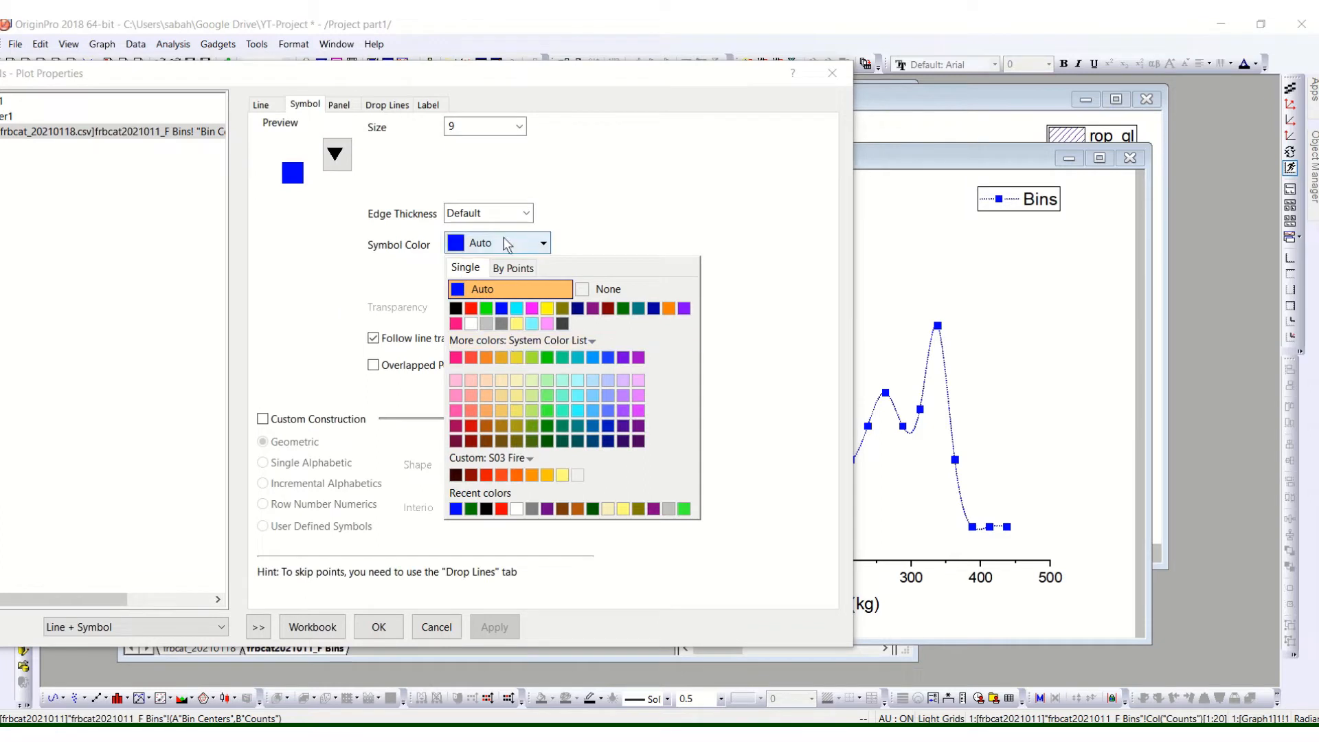
left_click(262, 109)
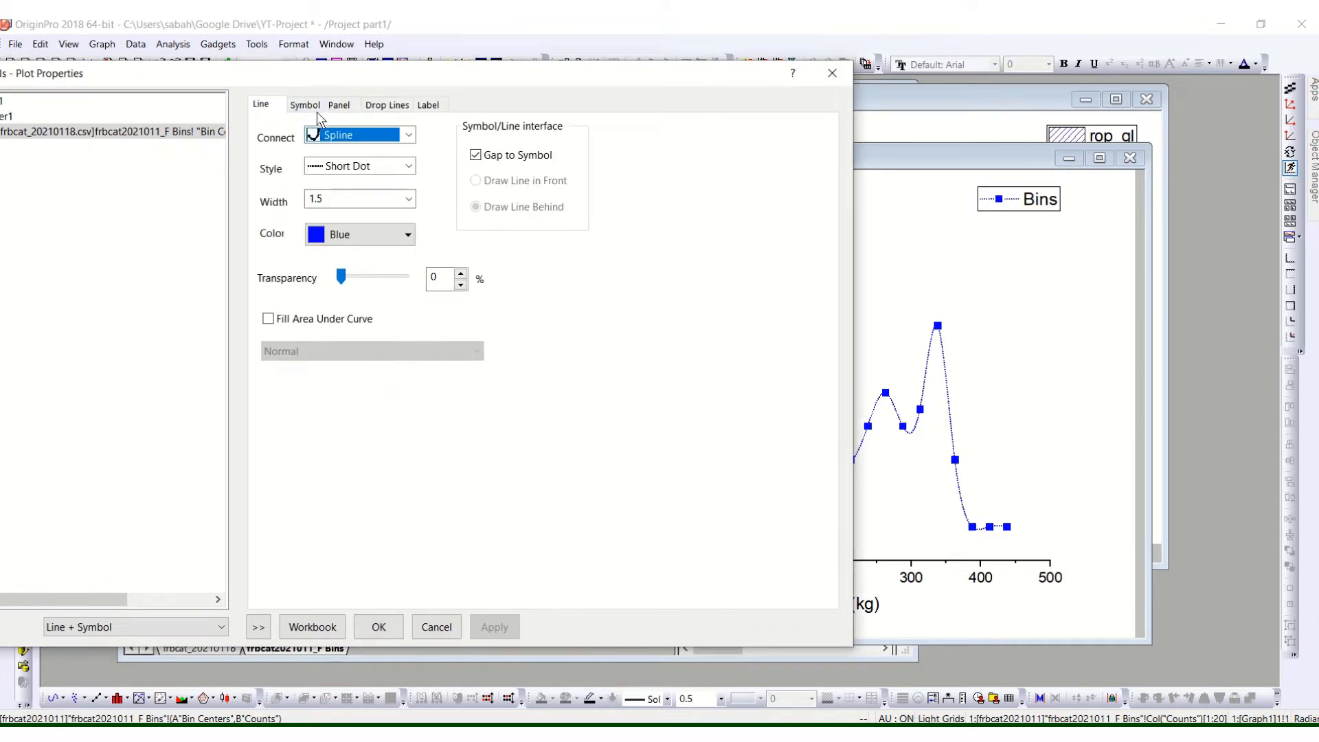
left_click(293, 108)
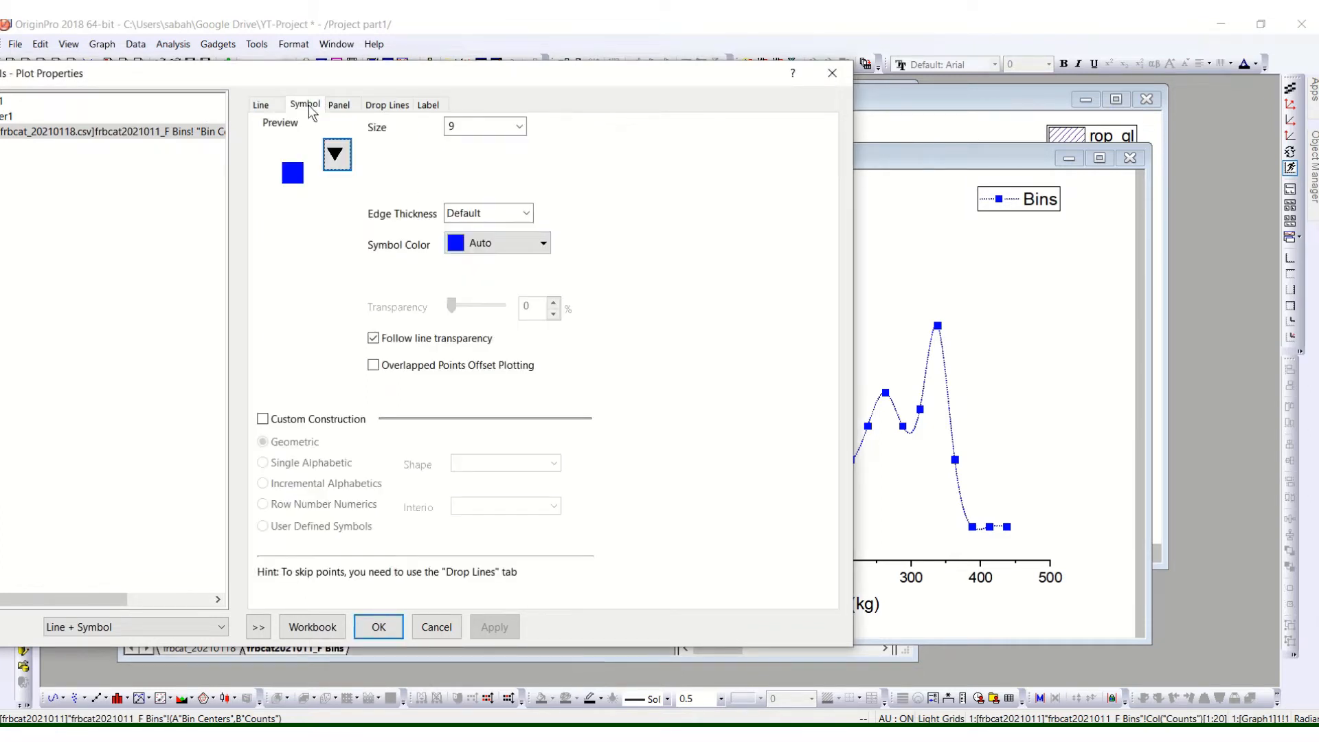
left_click(511, 245)
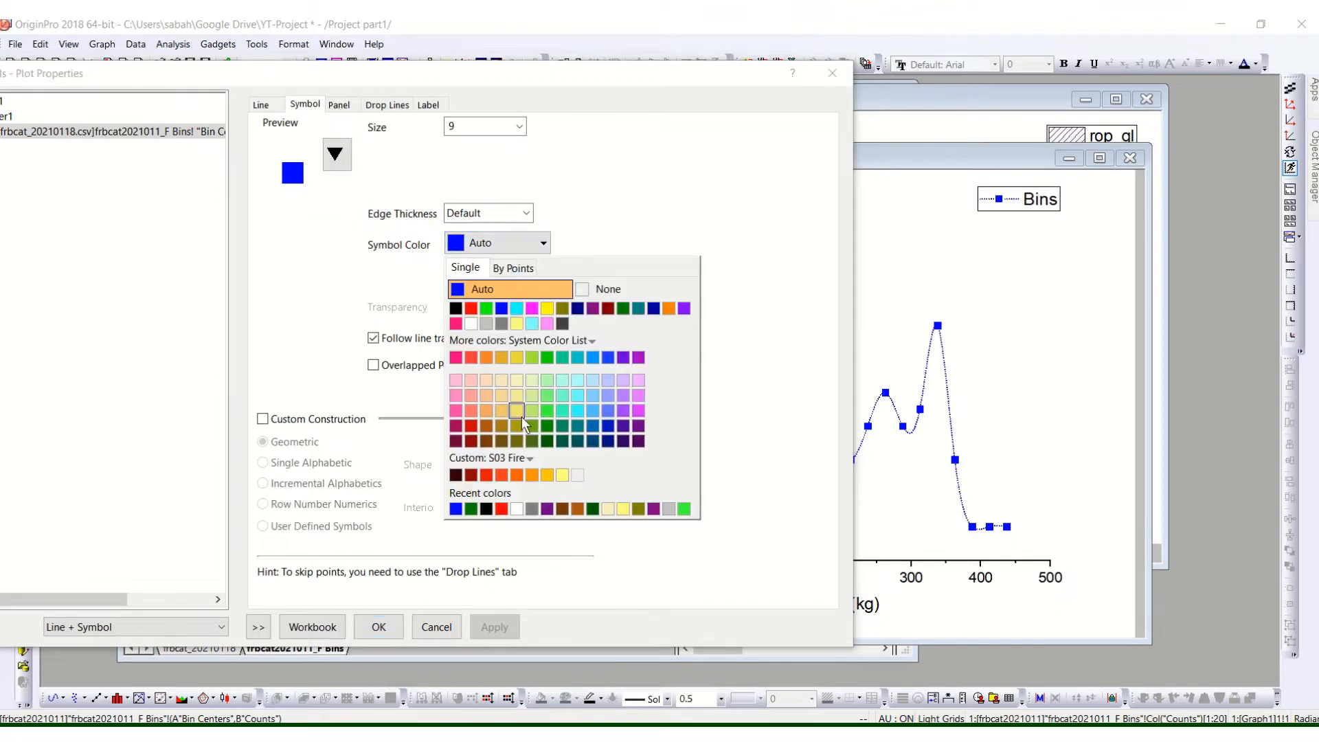
left_click(558, 445)
left_click(497, 625)
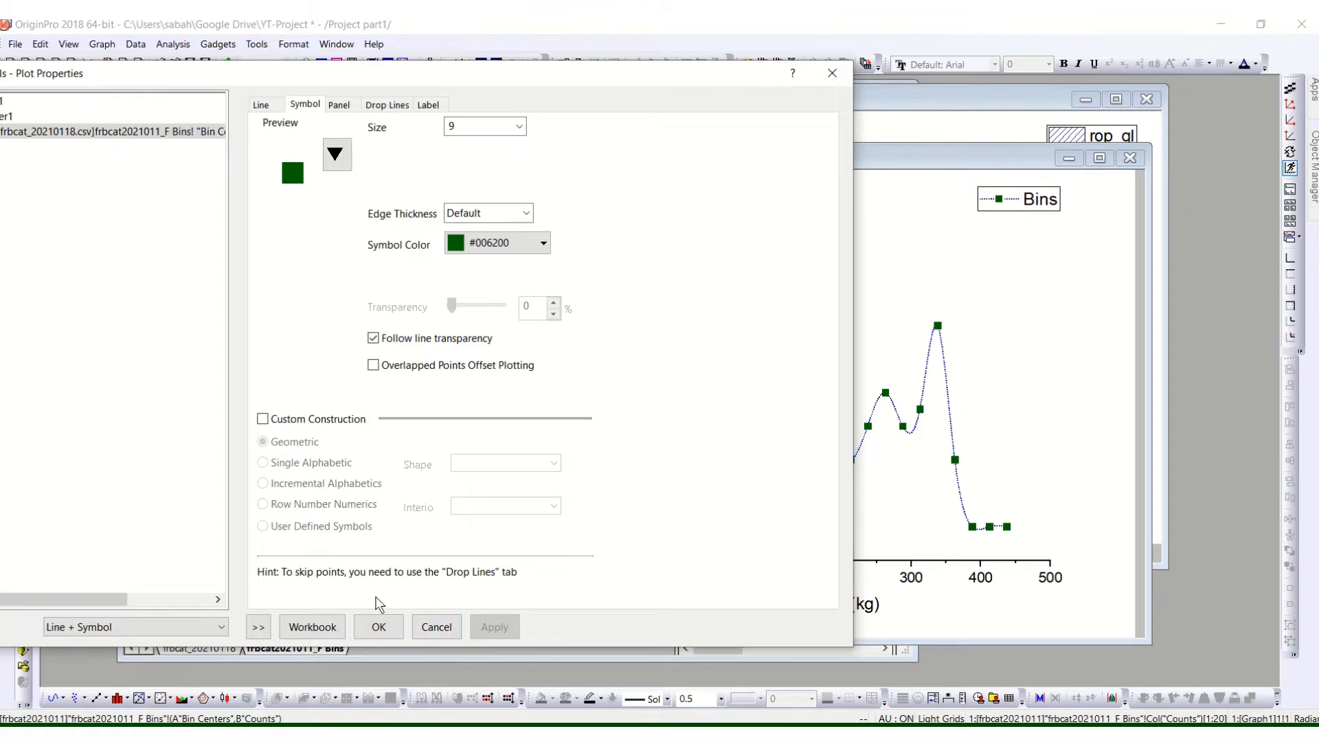
left_click(381, 636)
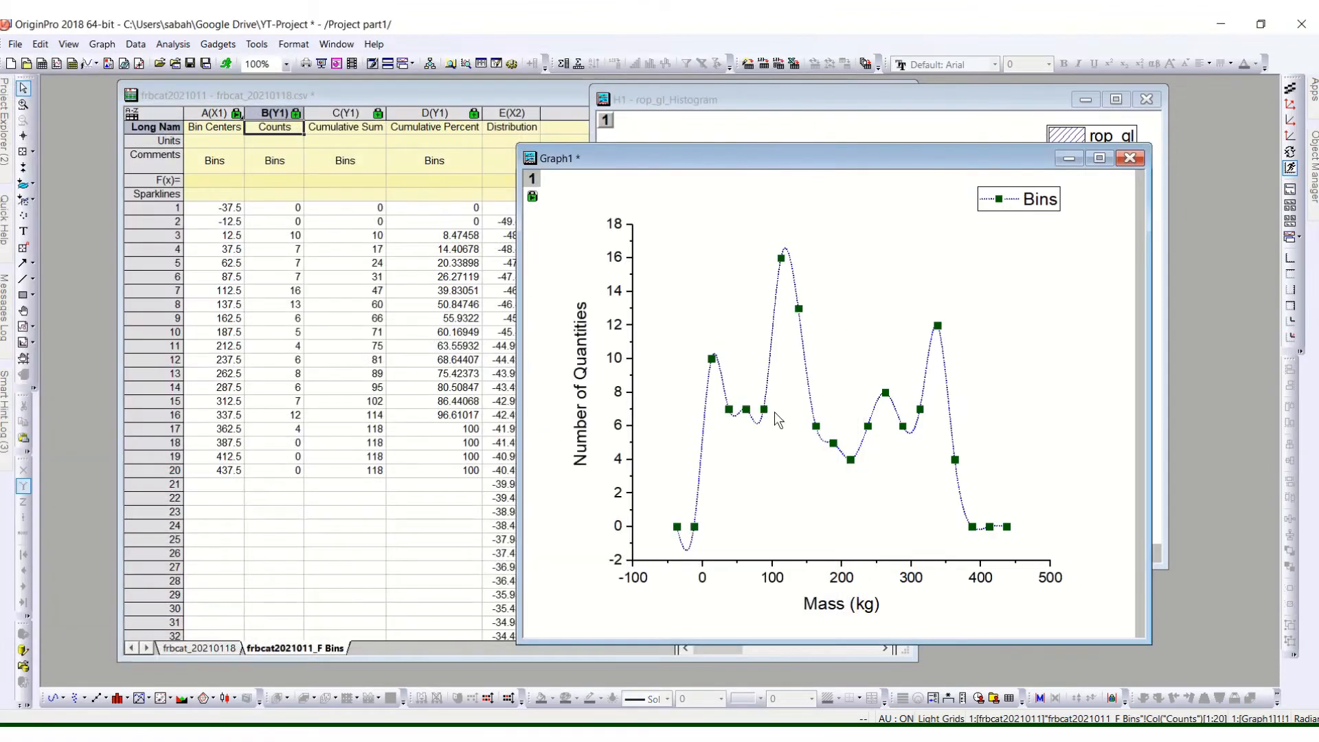
Step: Move the graph window aside to compare its curve with the histogram, and bring it back
left_click_drag(902, 154, 479, 97)
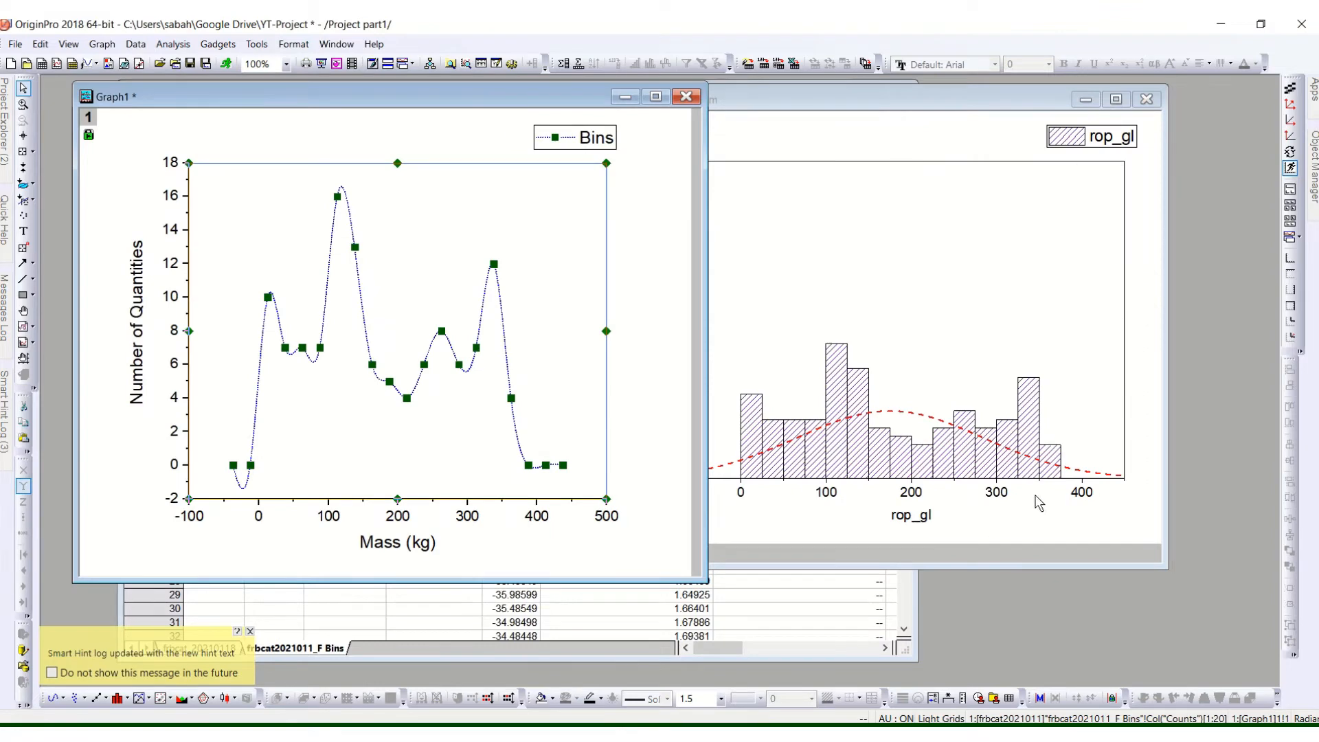
left_click_drag(489, 90, 832, 84)
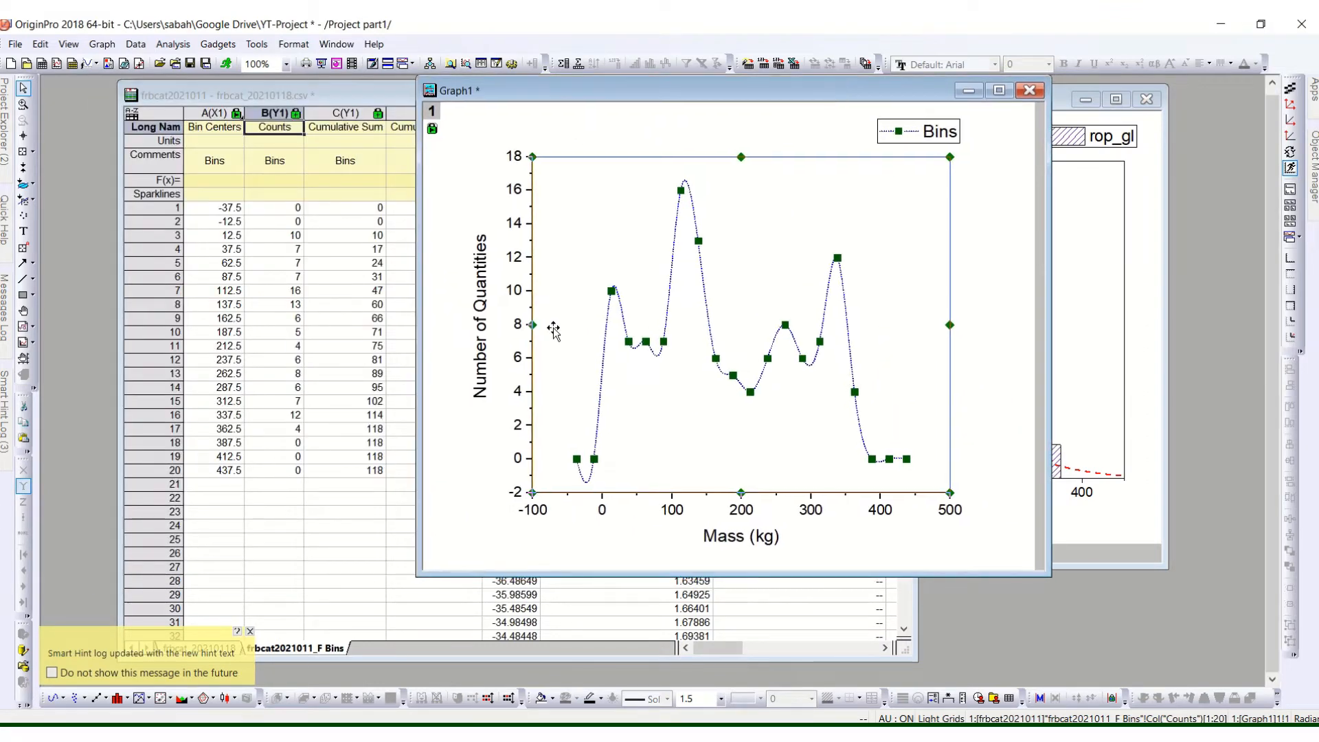
left_click(521, 465)
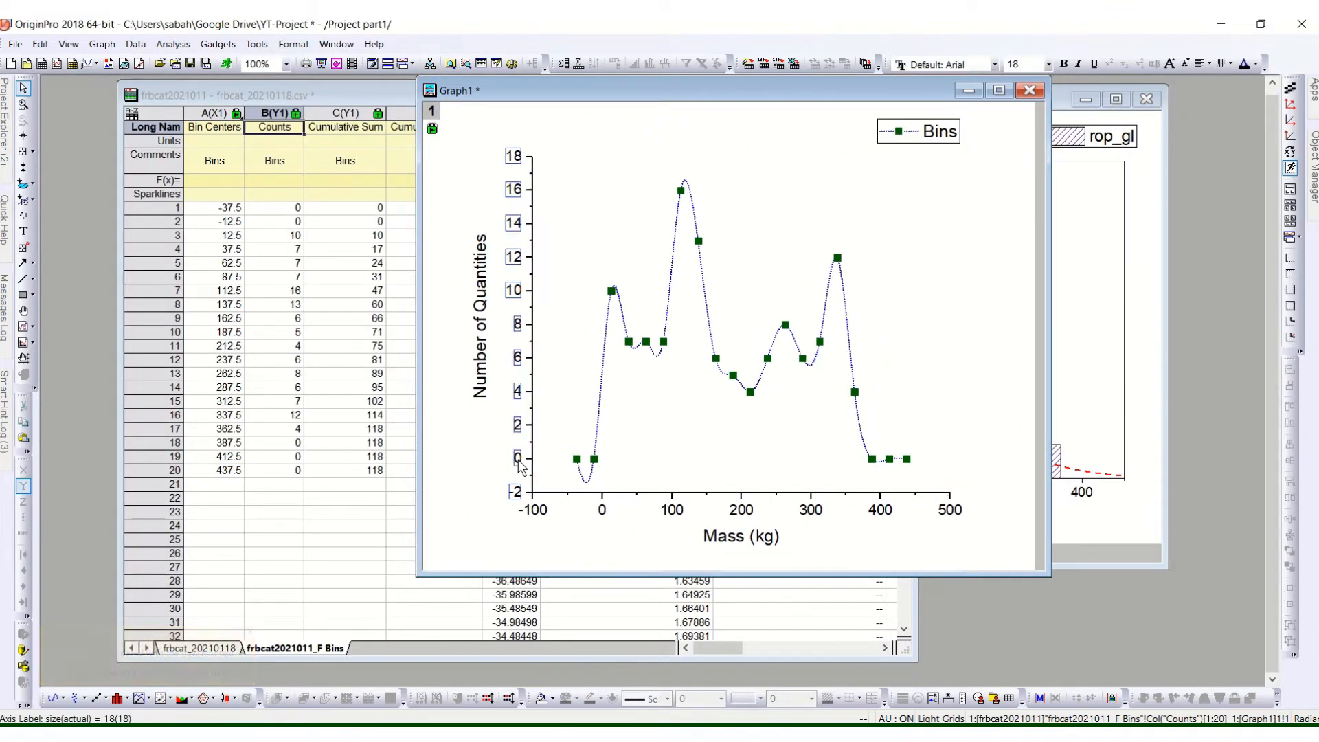
right_click(521, 467)
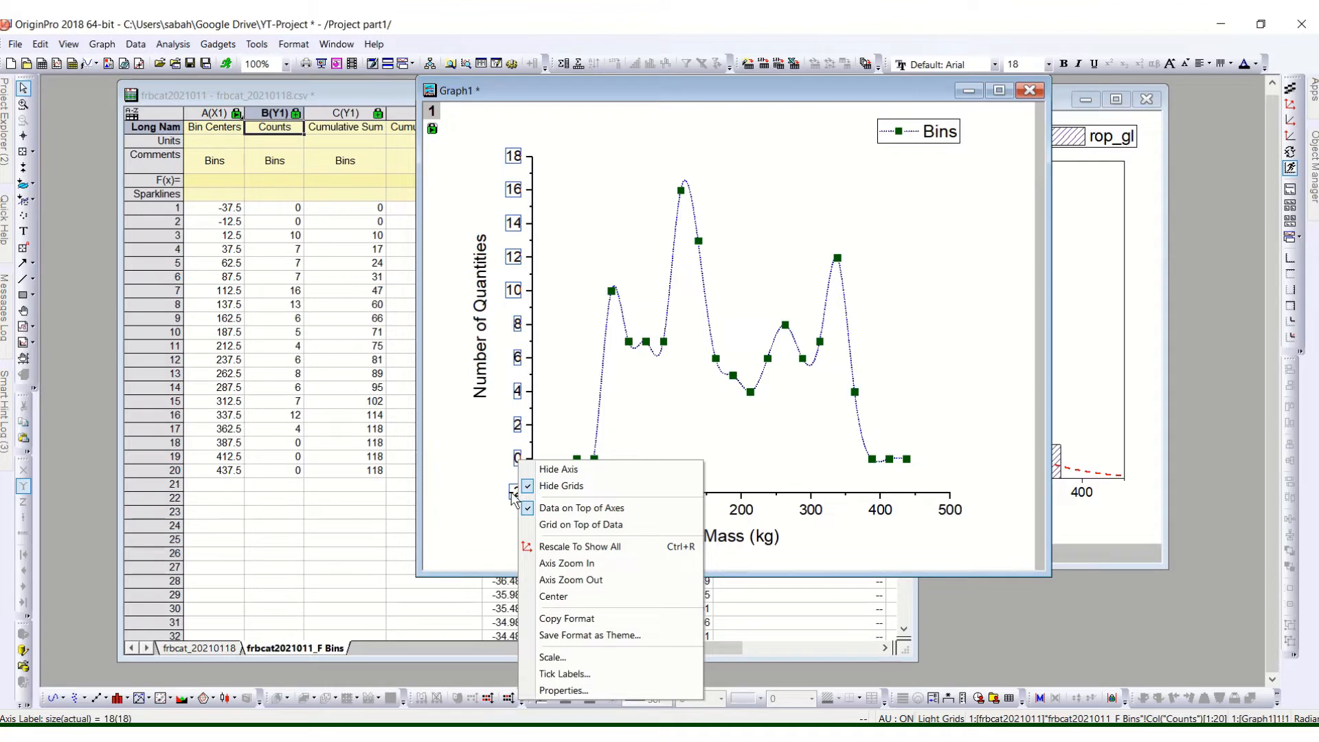
left_click(740, 542)
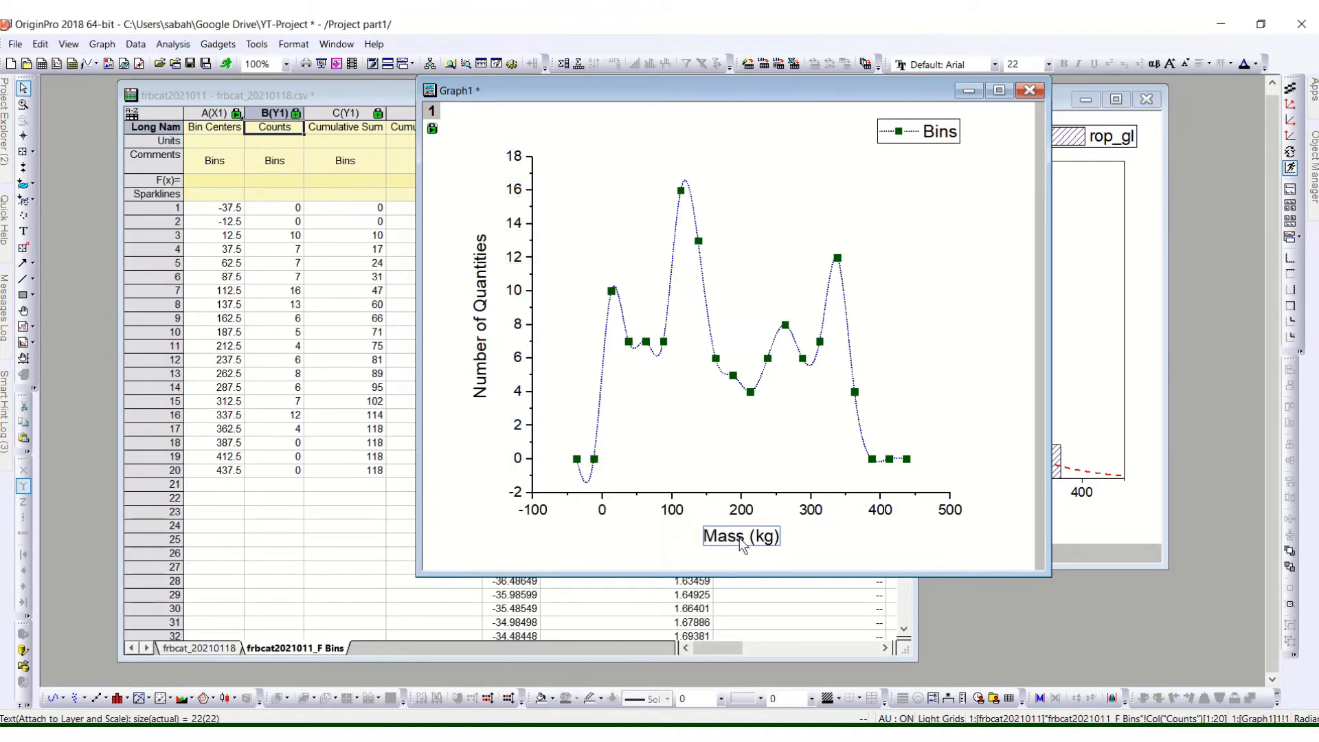
left_click(670, 512)
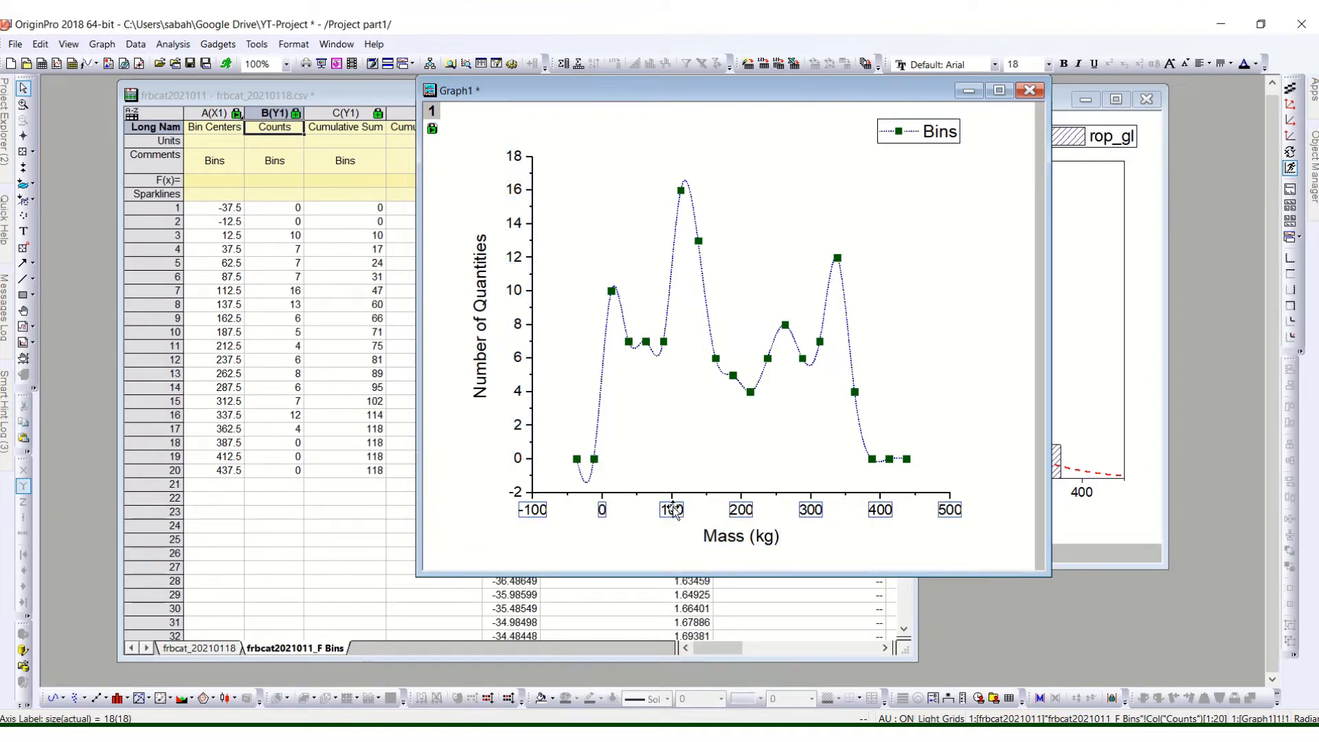
right_click(674, 510)
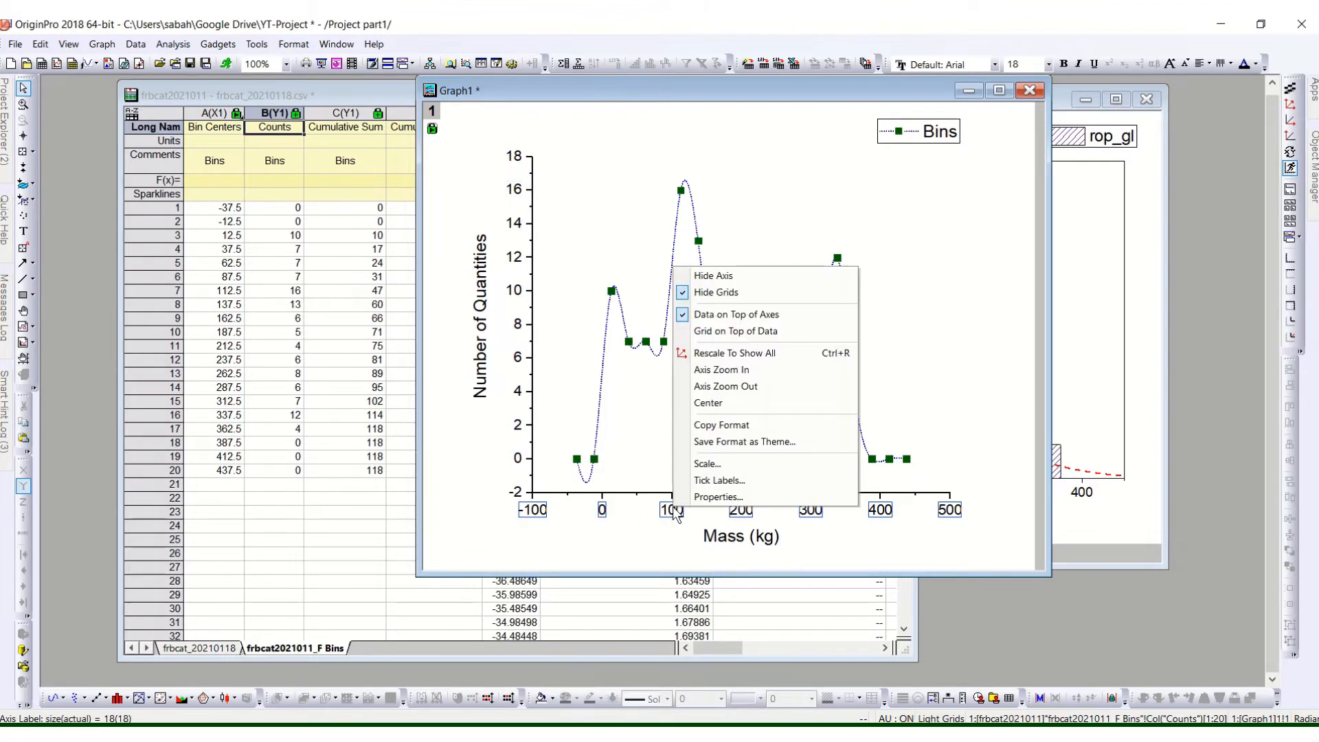
left_click(714, 497)
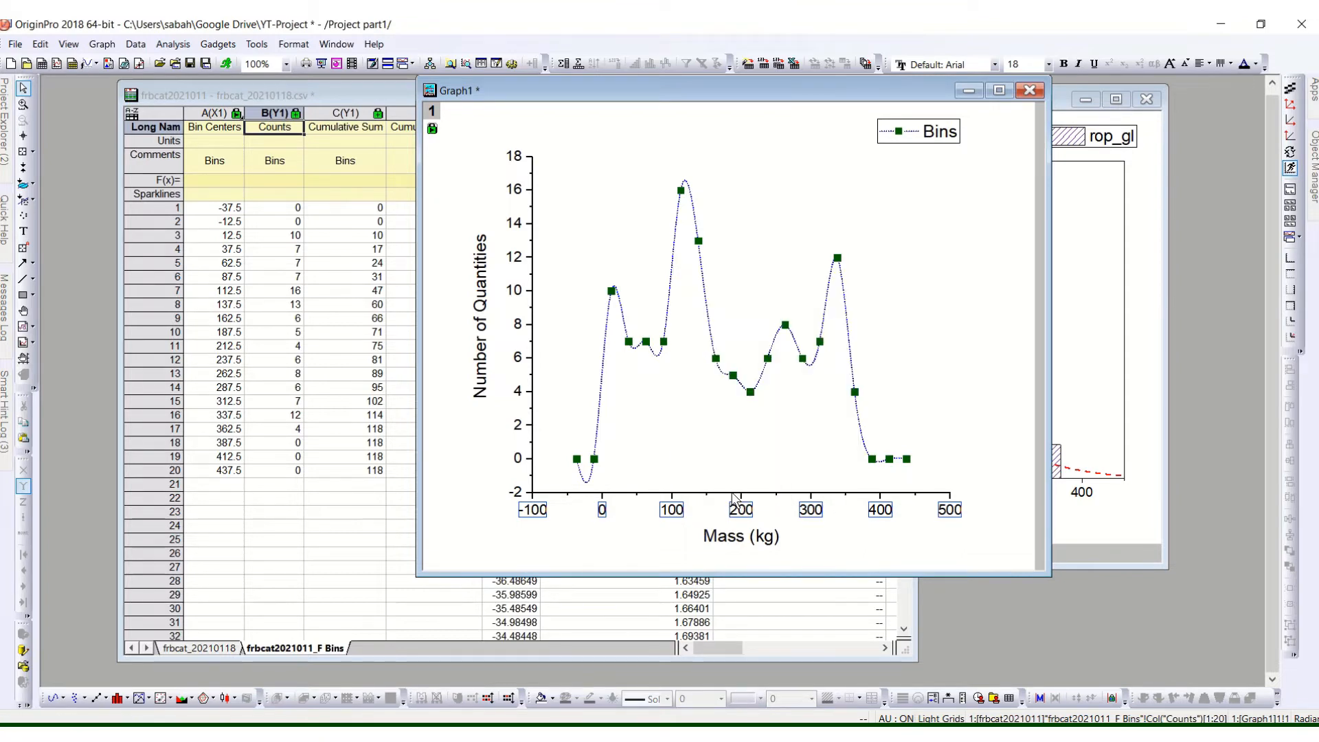
left_click_drag(900, 134, 316, 235)
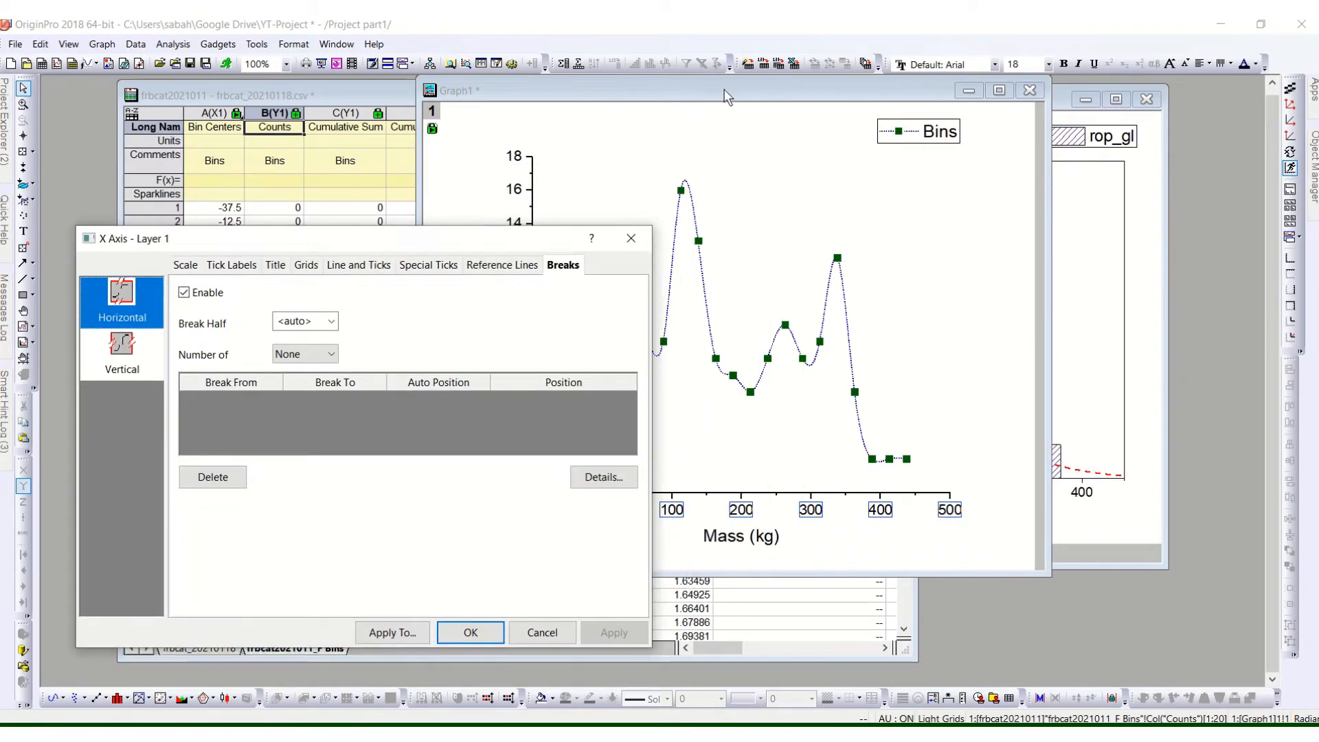
left_click(543, 632)
Step: Open the X axis scale settings and arrange the graph window and the dialog side by side
left_click_drag(806, 94, 1029, 101)
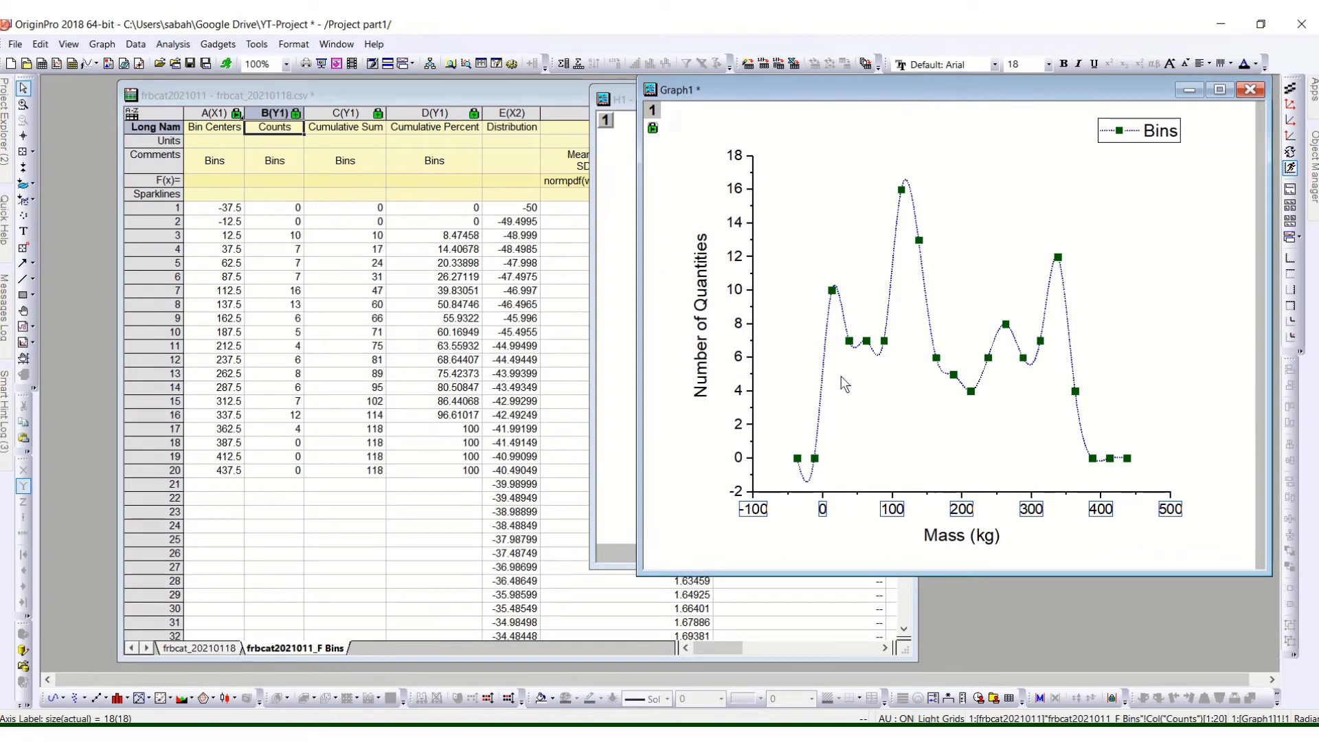
right_click(760, 512)
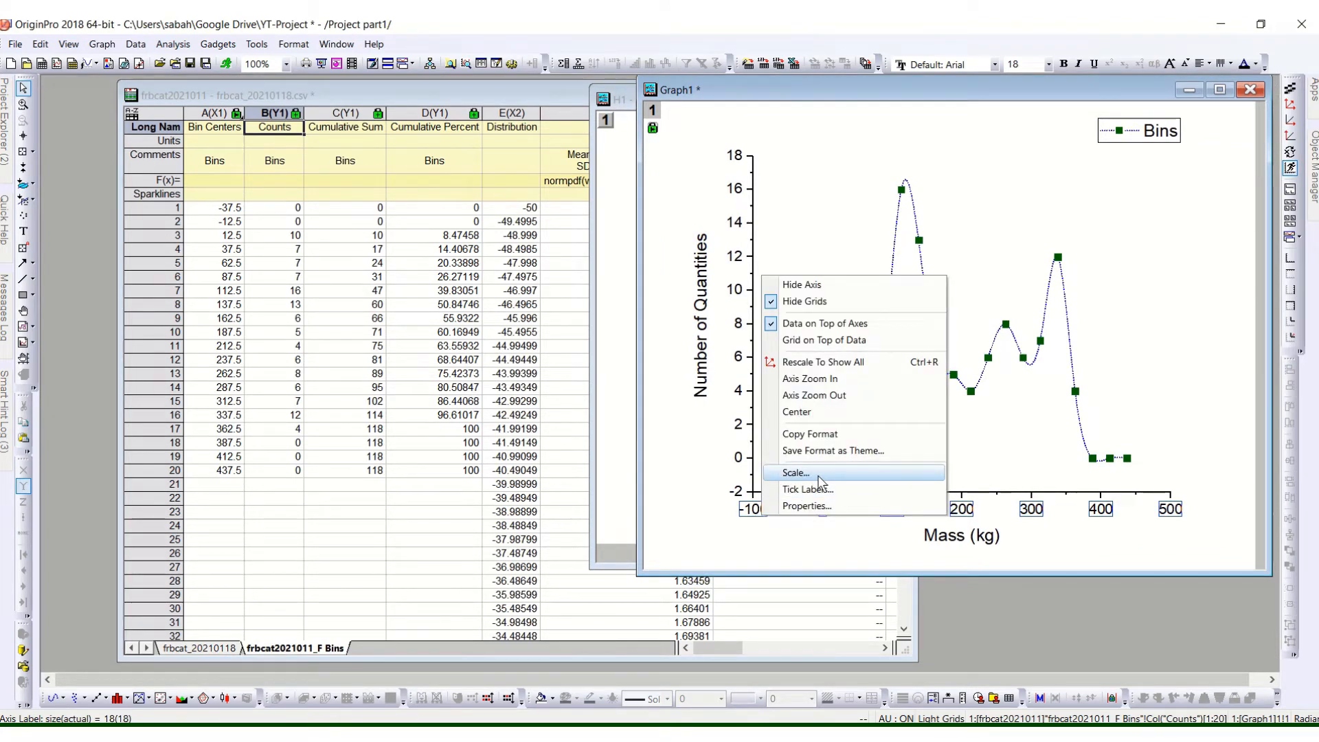
left_click(797, 473)
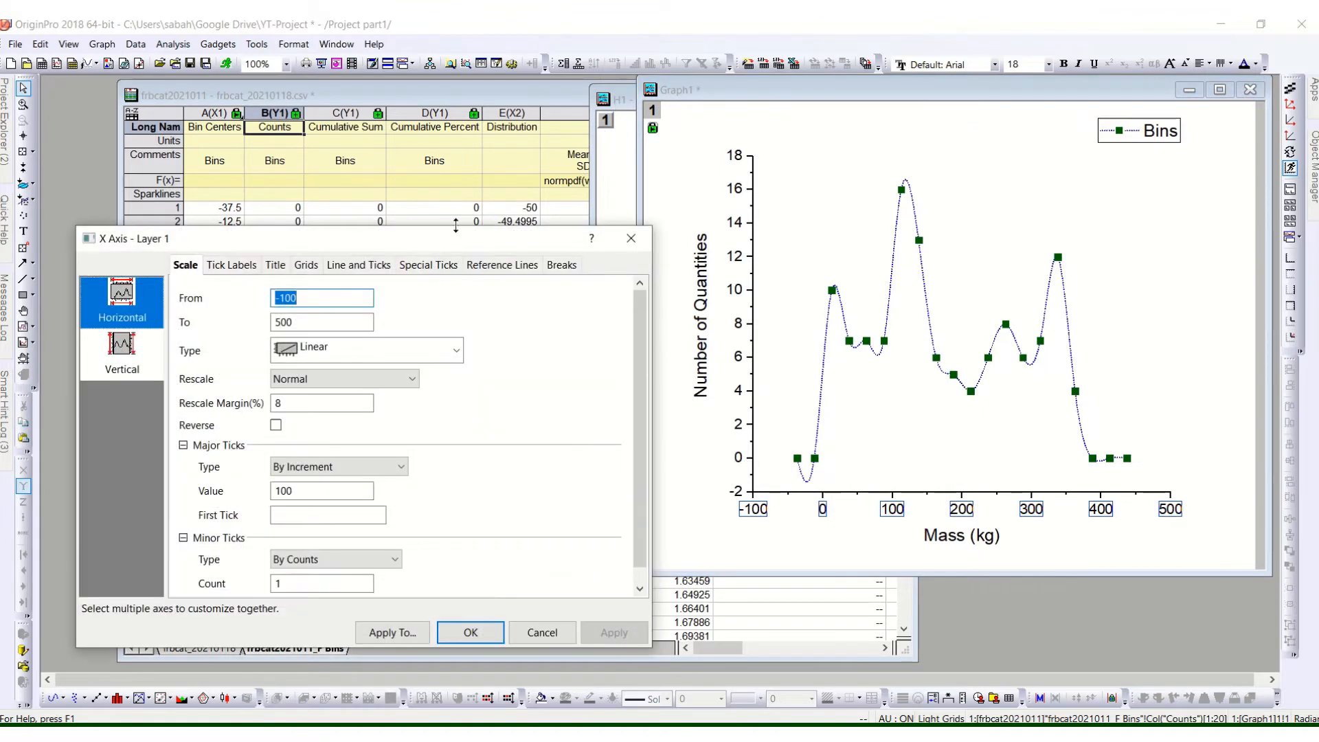
left_click_drag(418, 226, 423, 92)
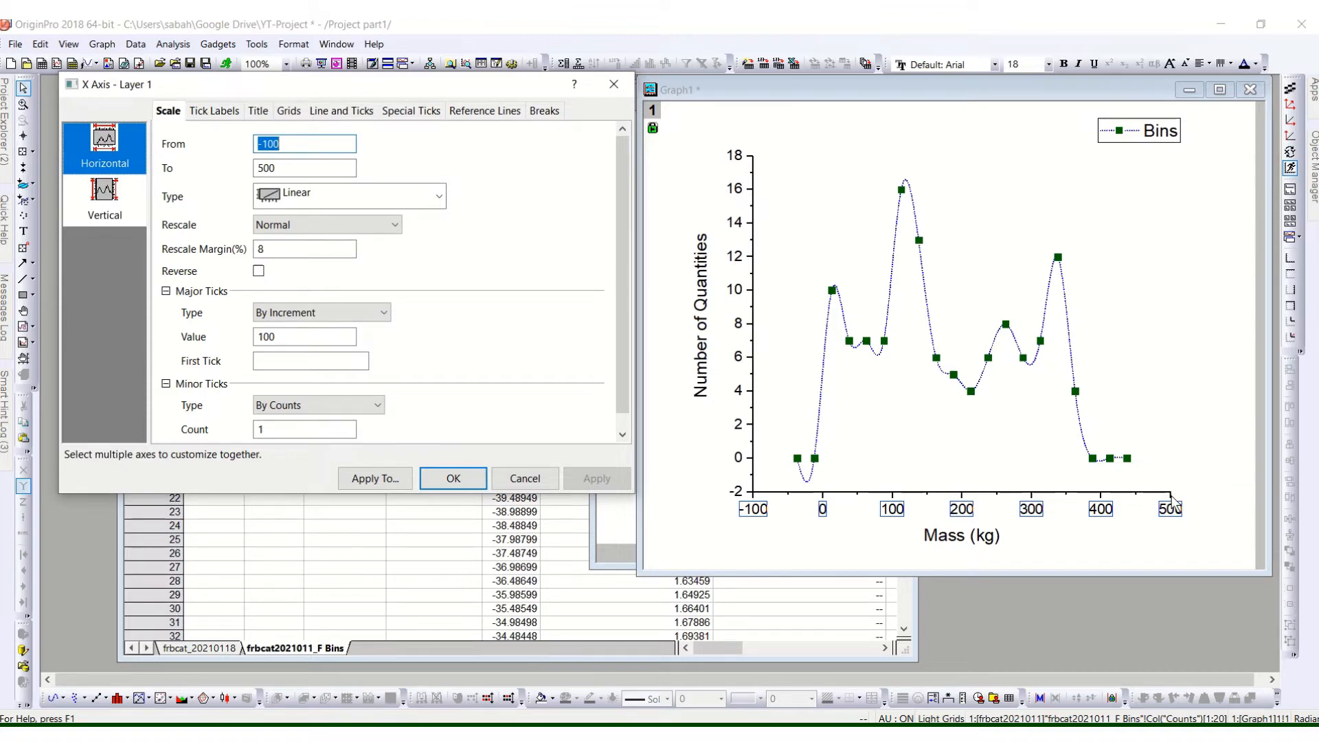
Step: Try an upper limit of 1000 on the X axis, apply it, and return the limit to 500
double_click(295, 167)
type("100")
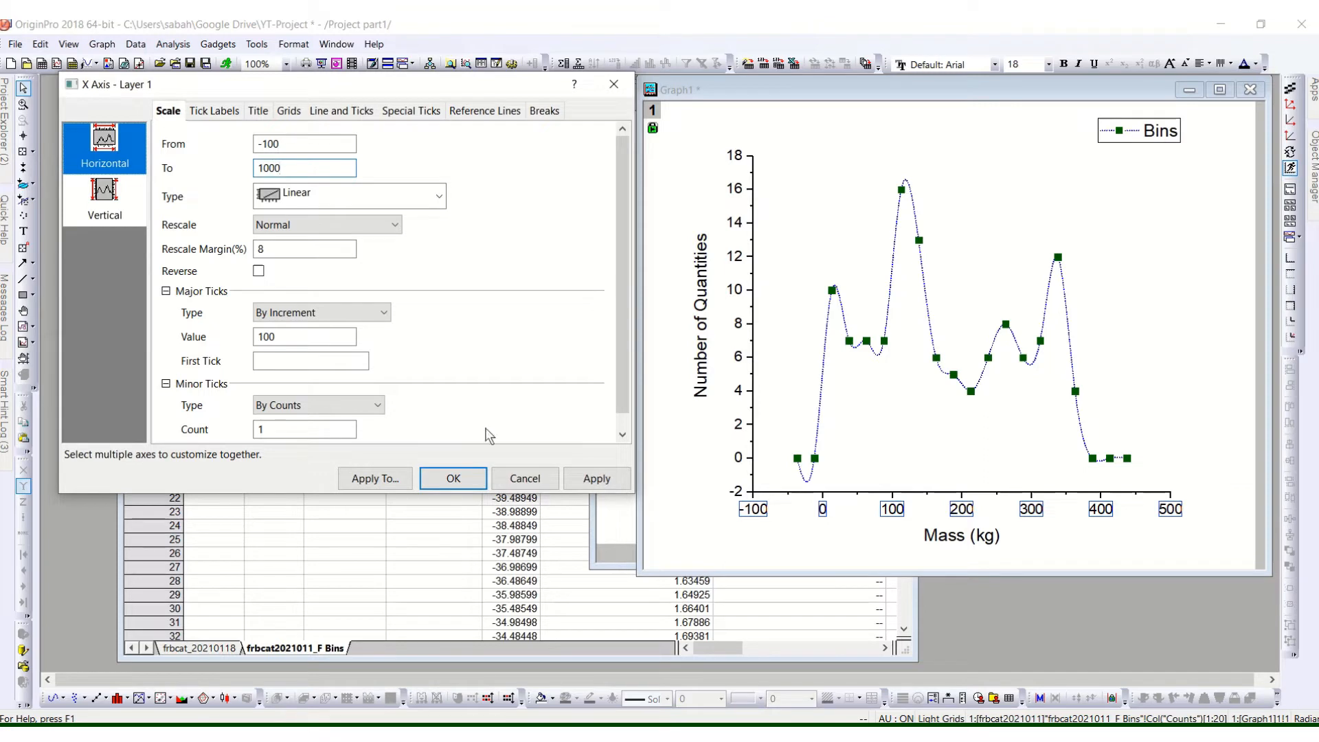
type("0")
left_click(597, 478)
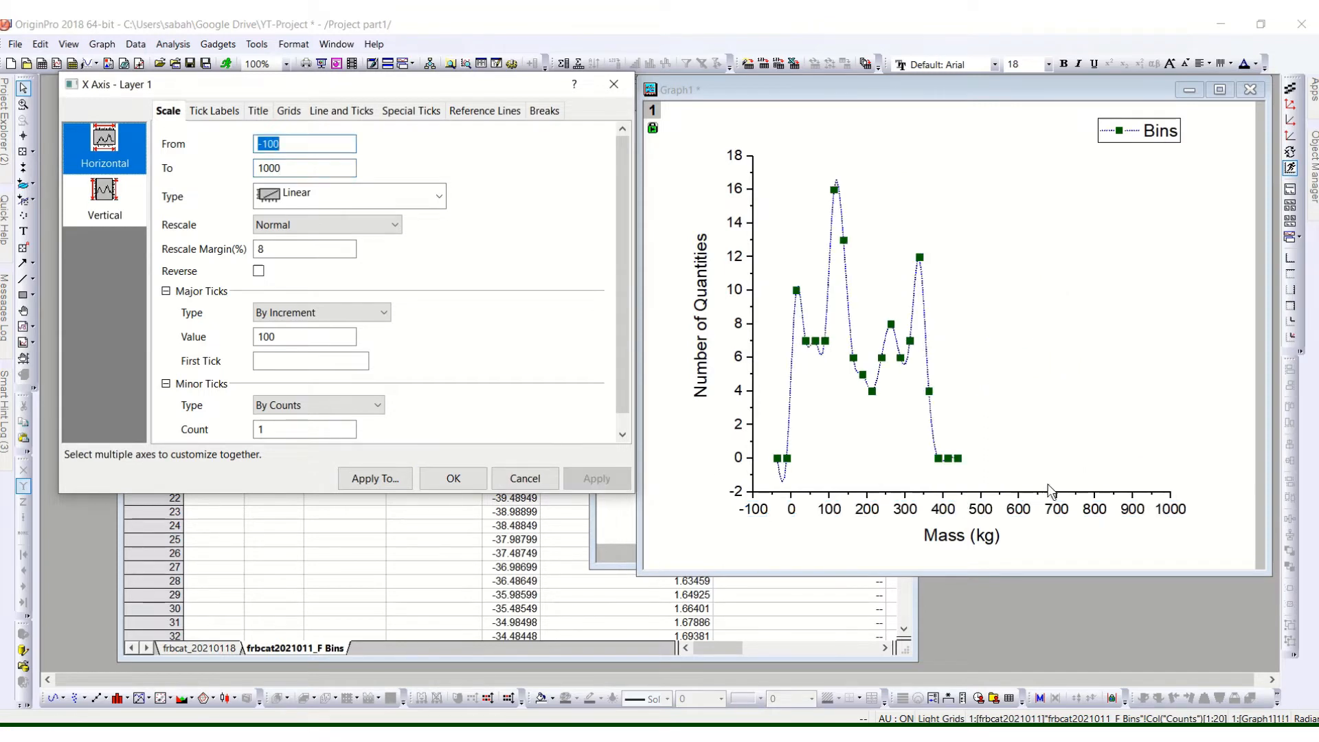
double_click(307, 167)
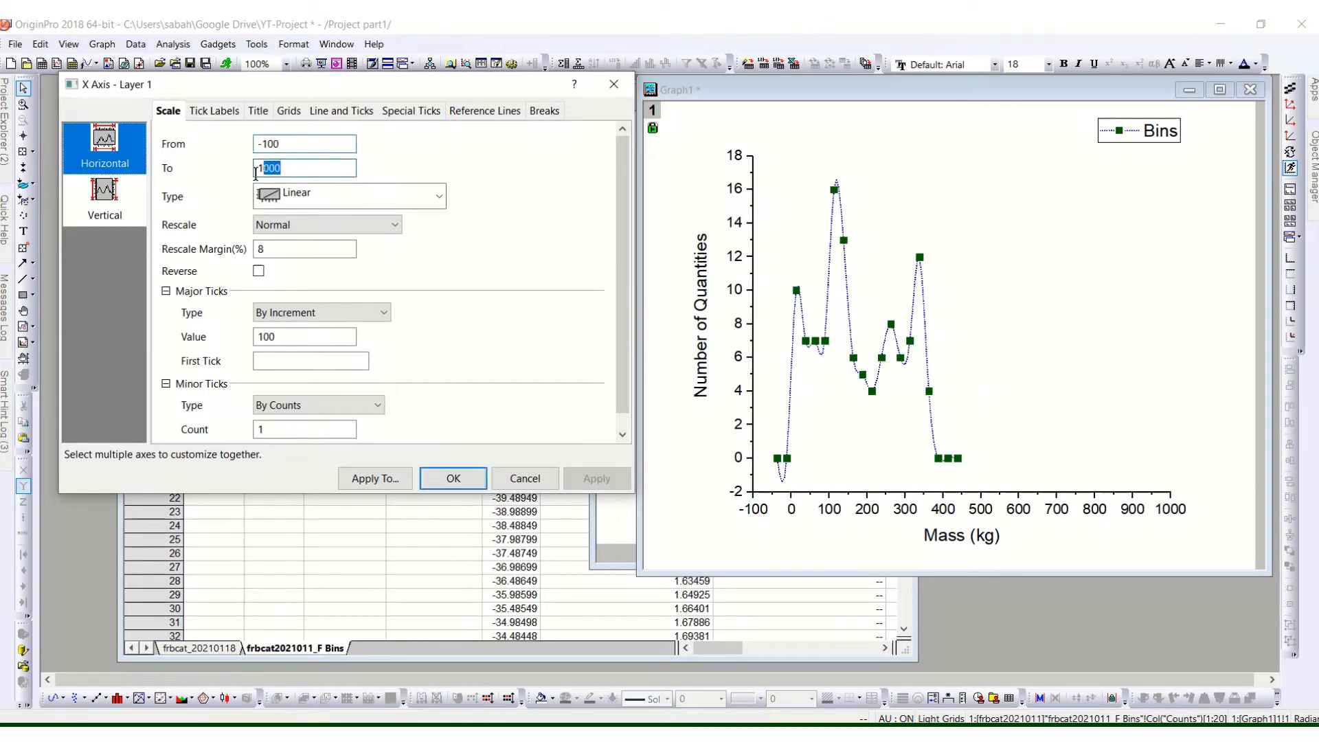
type("500")
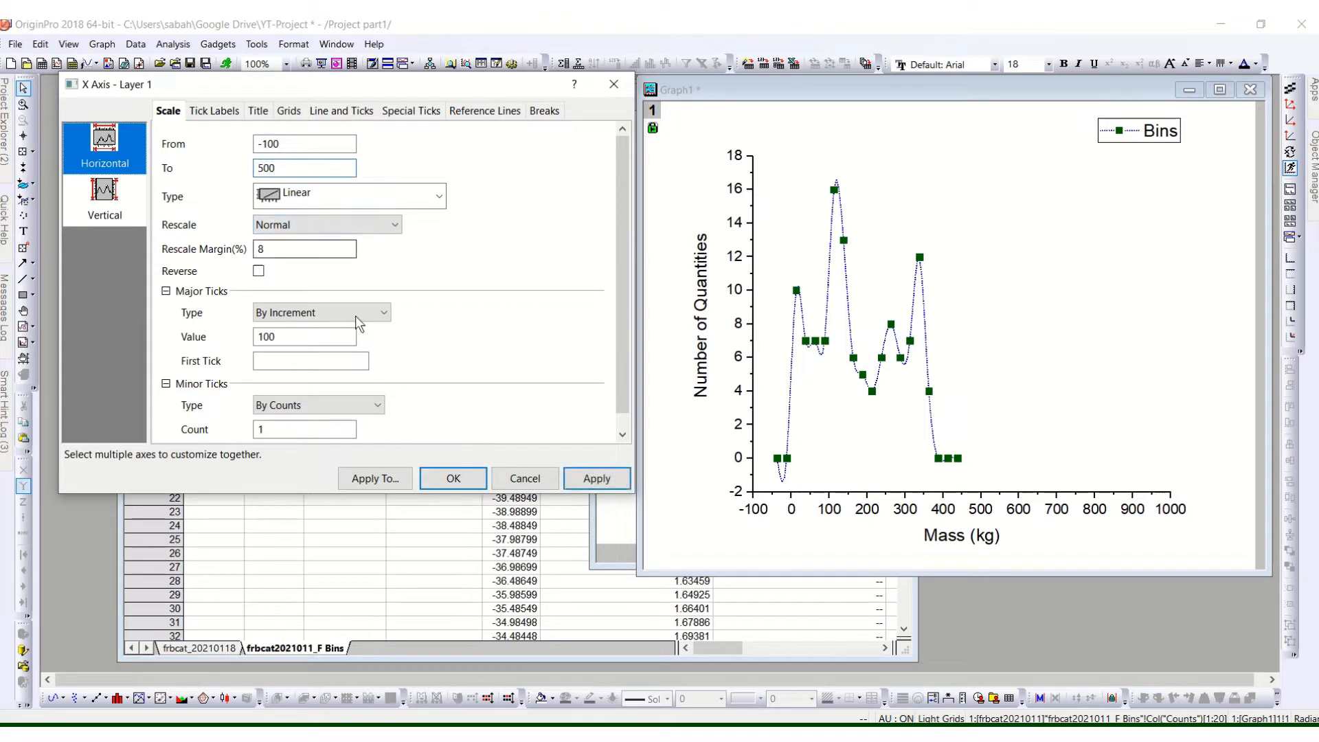
left_click(607, 478)
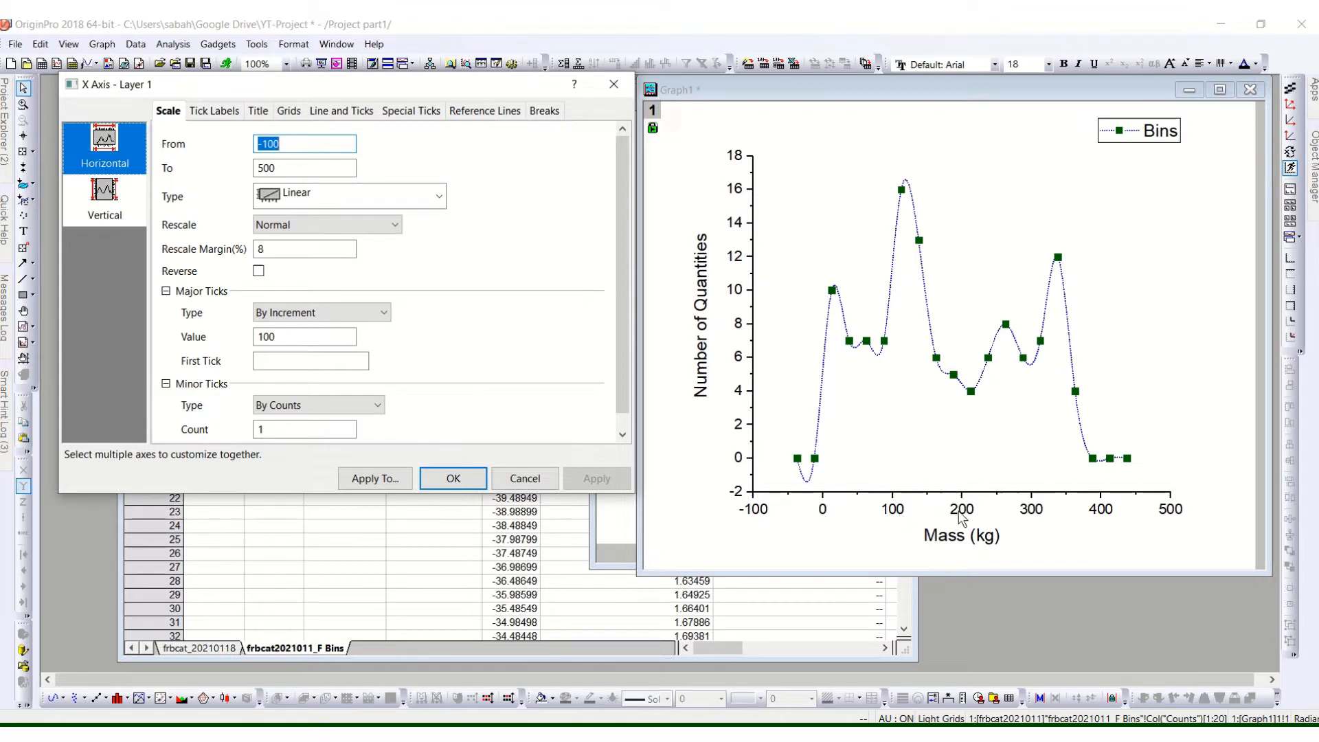
Step: Change the X axis scale type to Log10 and apply it
left_click(423, 197)
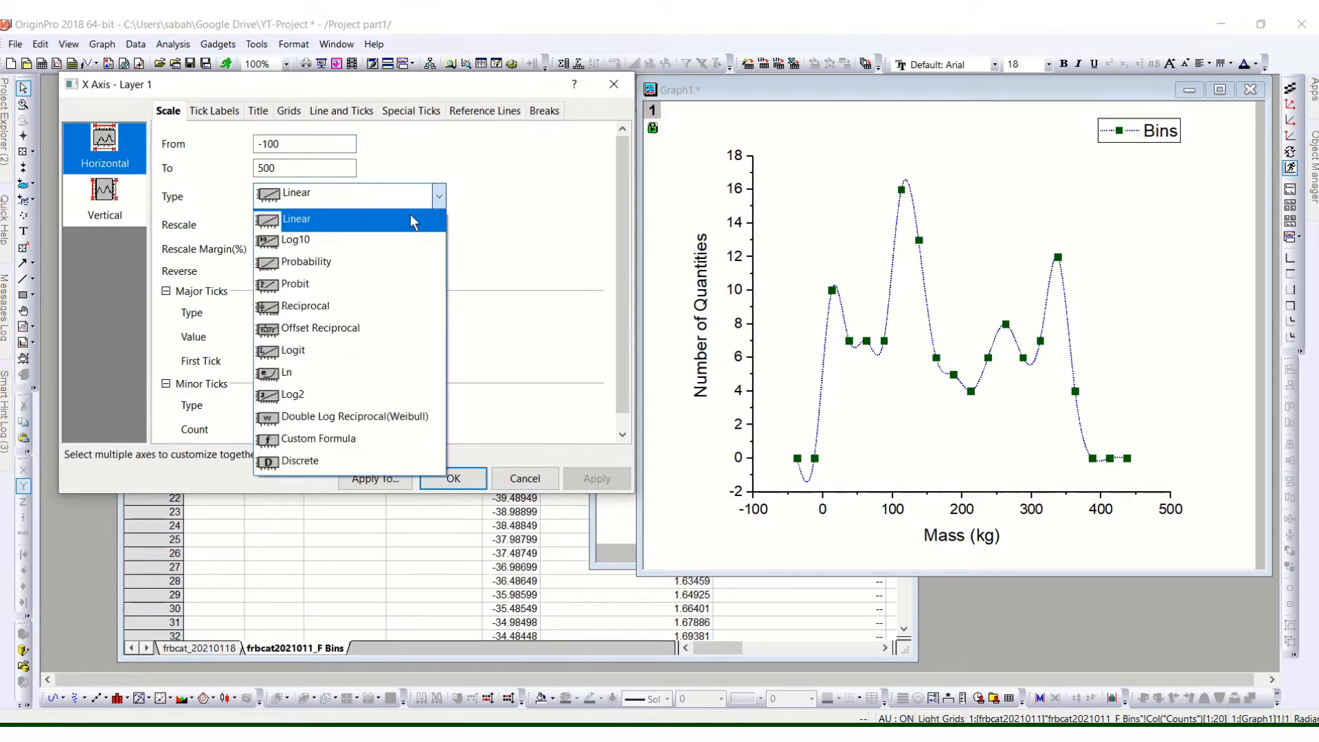
left_click(406, 239)
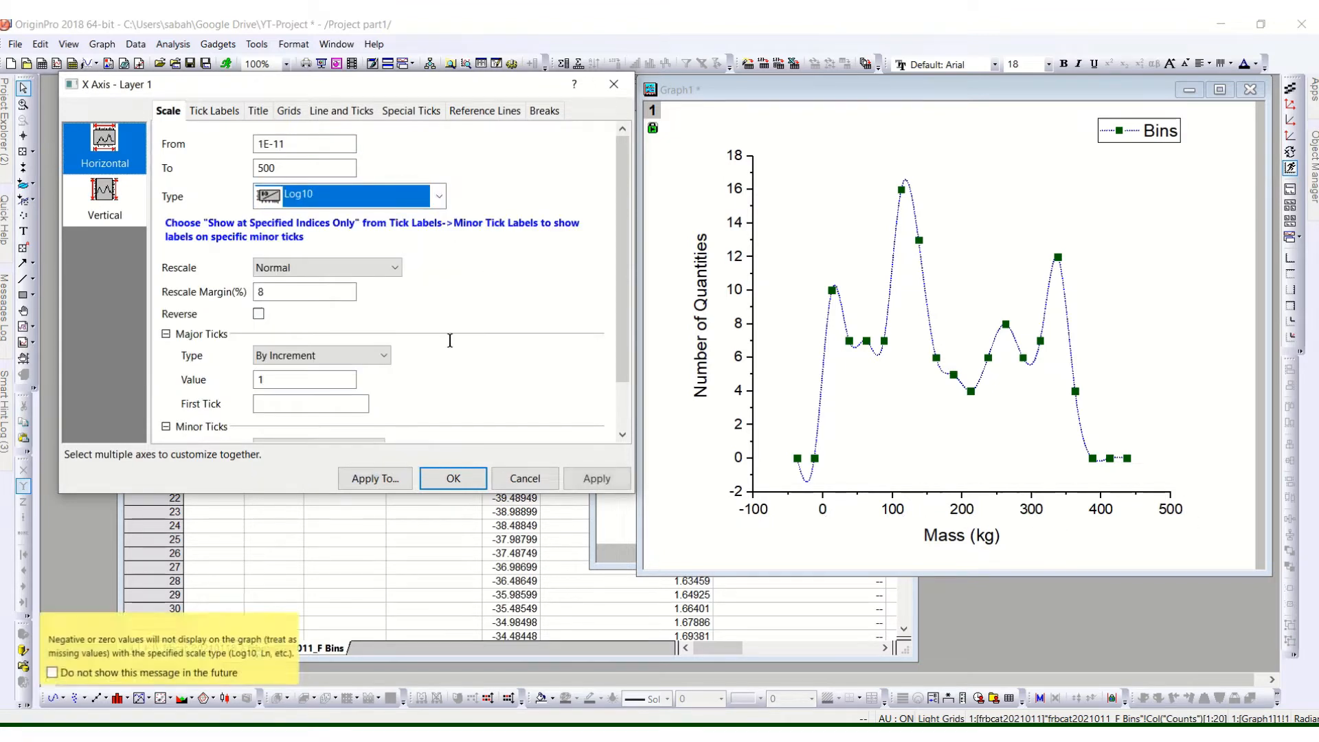
left_click(597, 480)
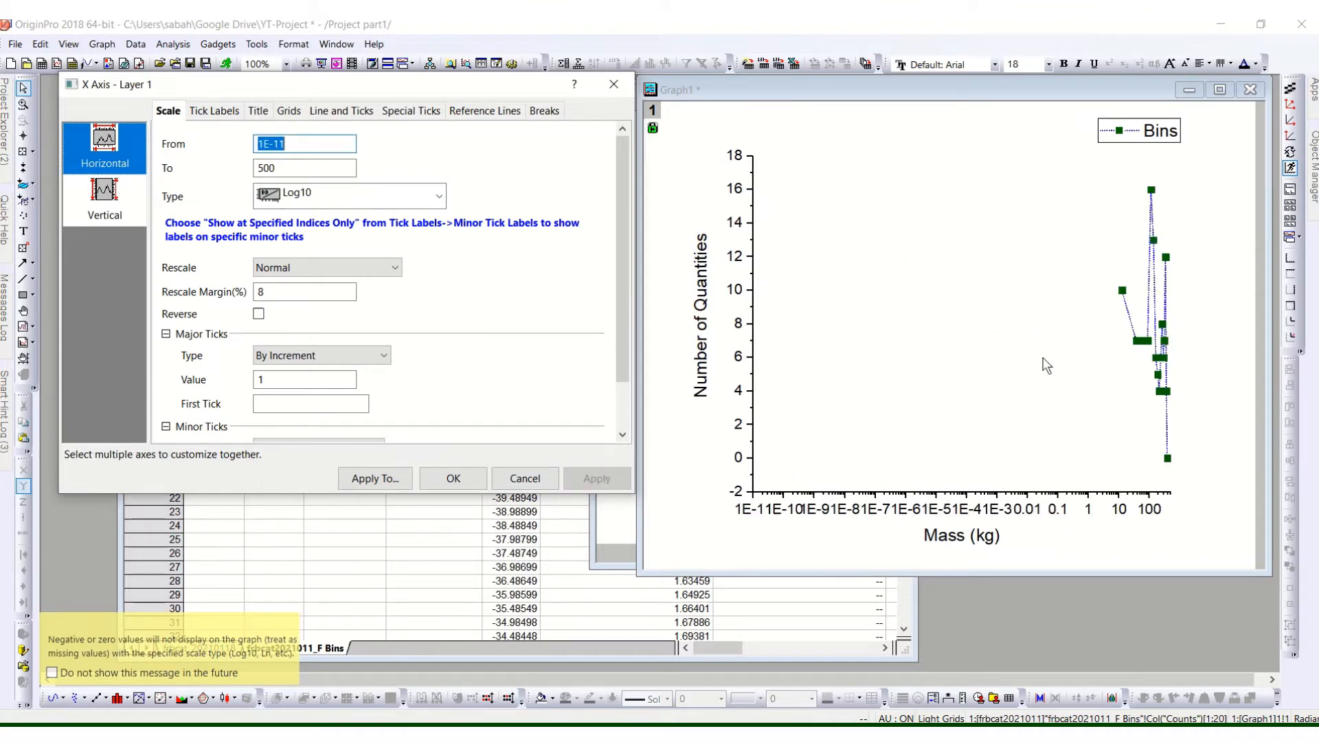
Step: Try a lower limit of 0.1 on the logarithmic X axis
left_click(307, 149)
key("BackSpace")
left_click(598, 479)
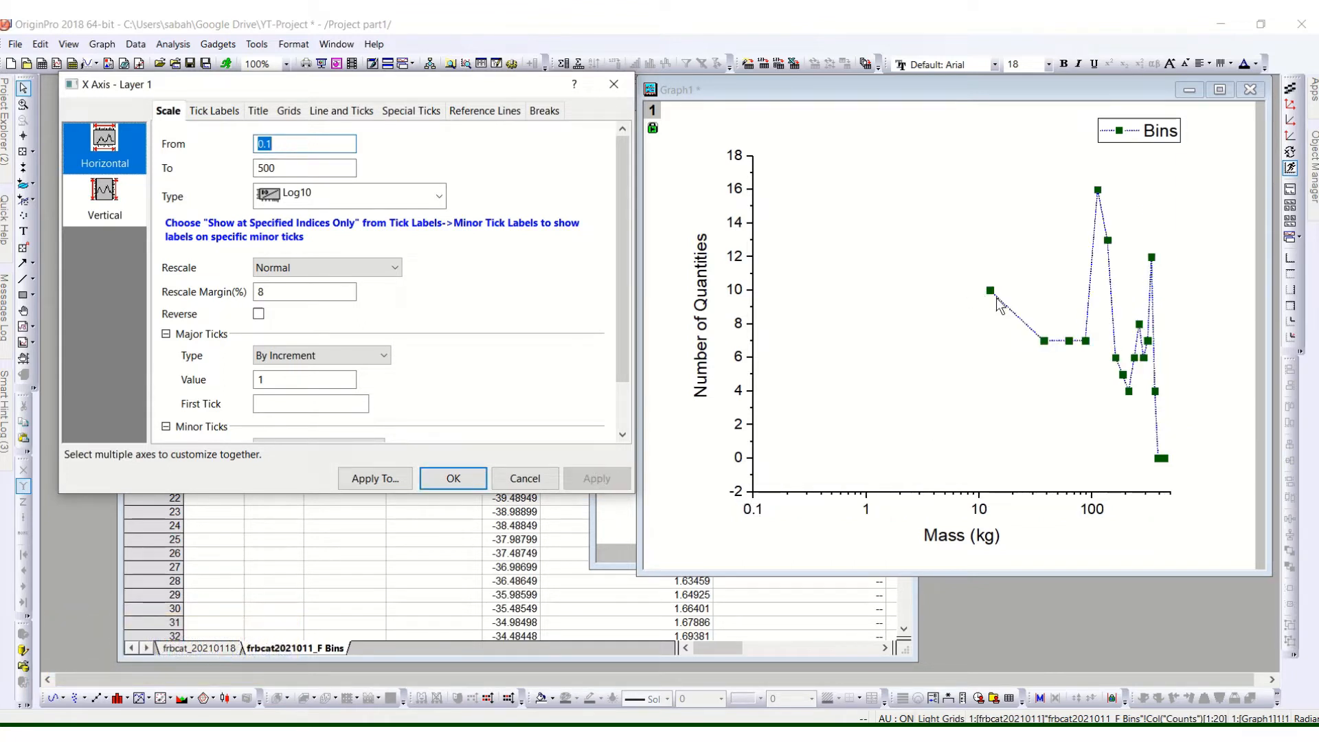
Step: Set the lower limit of the logarithmic X axis to 1 and apply it, keeping the Log10 scale type
left_click(310, 144)
key("BackSpace")
key("BackSpace")
key("BackSpace")
type("1")
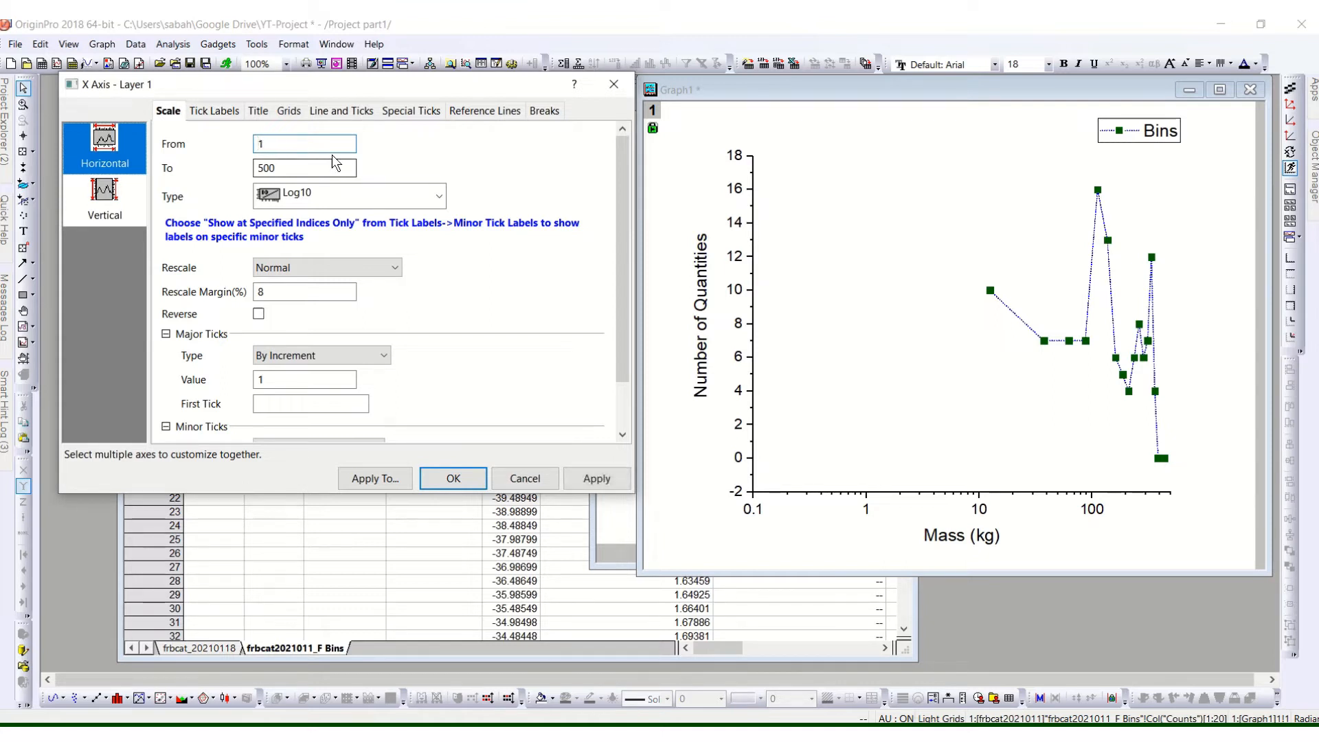
left_click(597, 479)
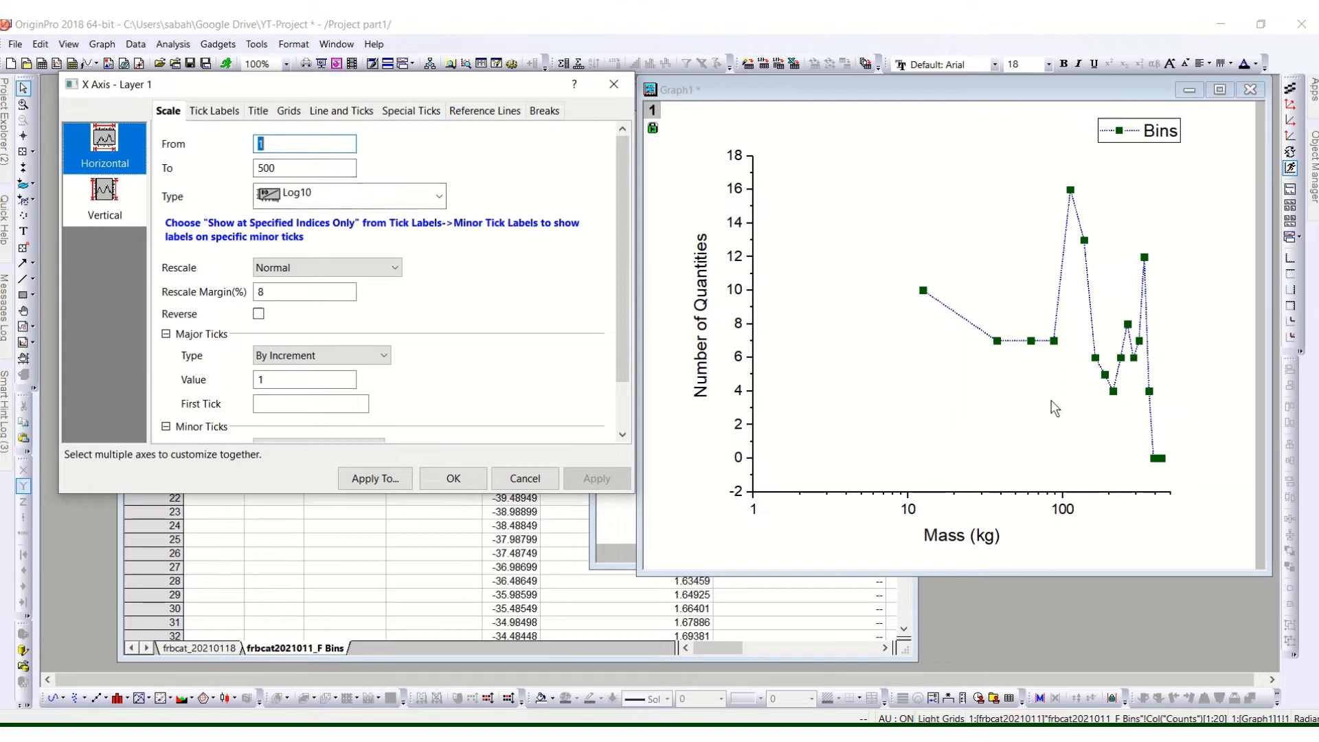
left_click(333, 193)
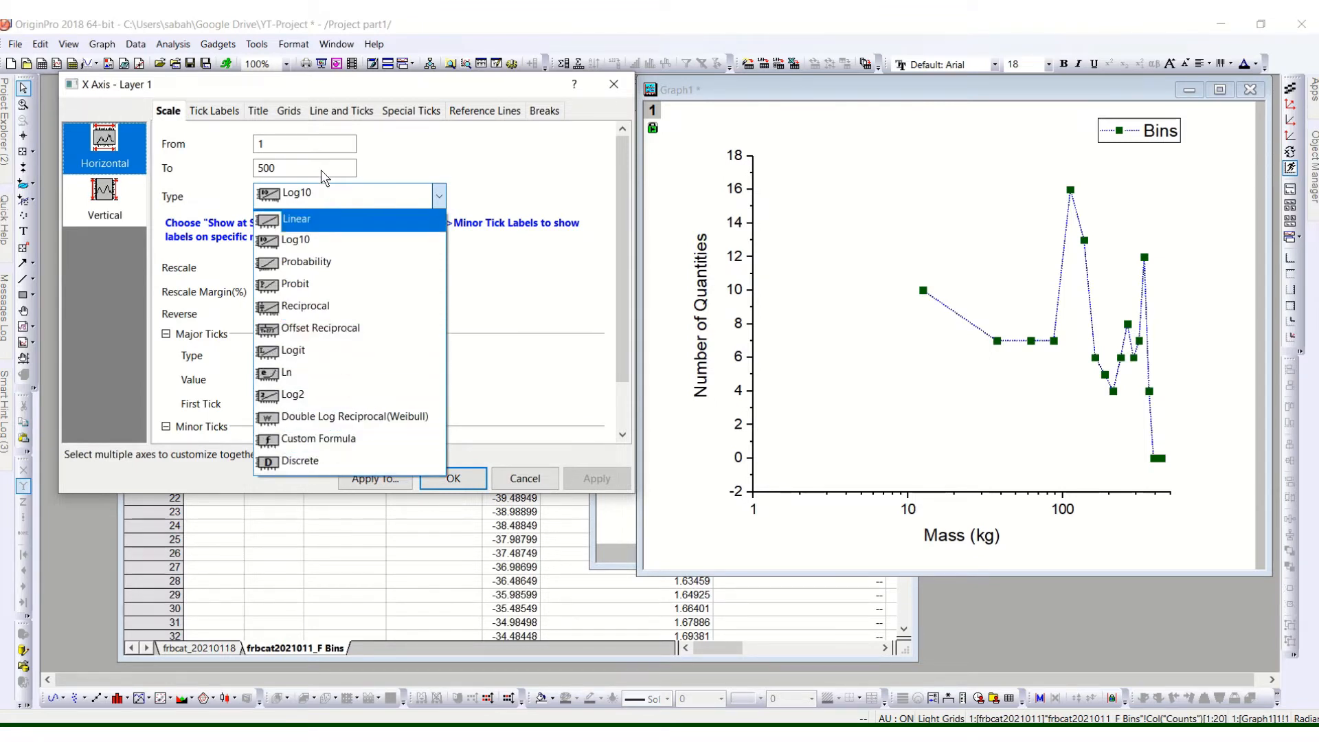
left_click(353, 196)
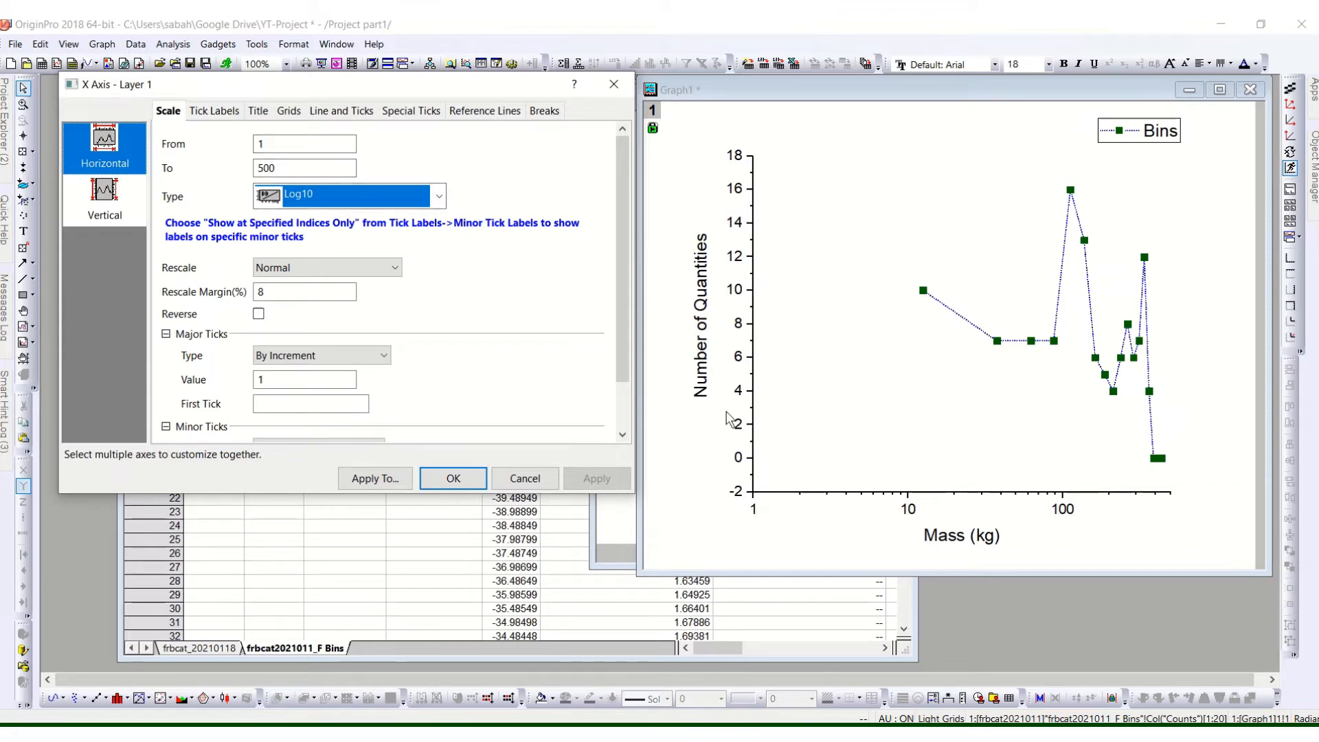
Step: Change the Y axis scale type to Log10, accept it, and rescale the graph to show all data
left_click(108, 199)
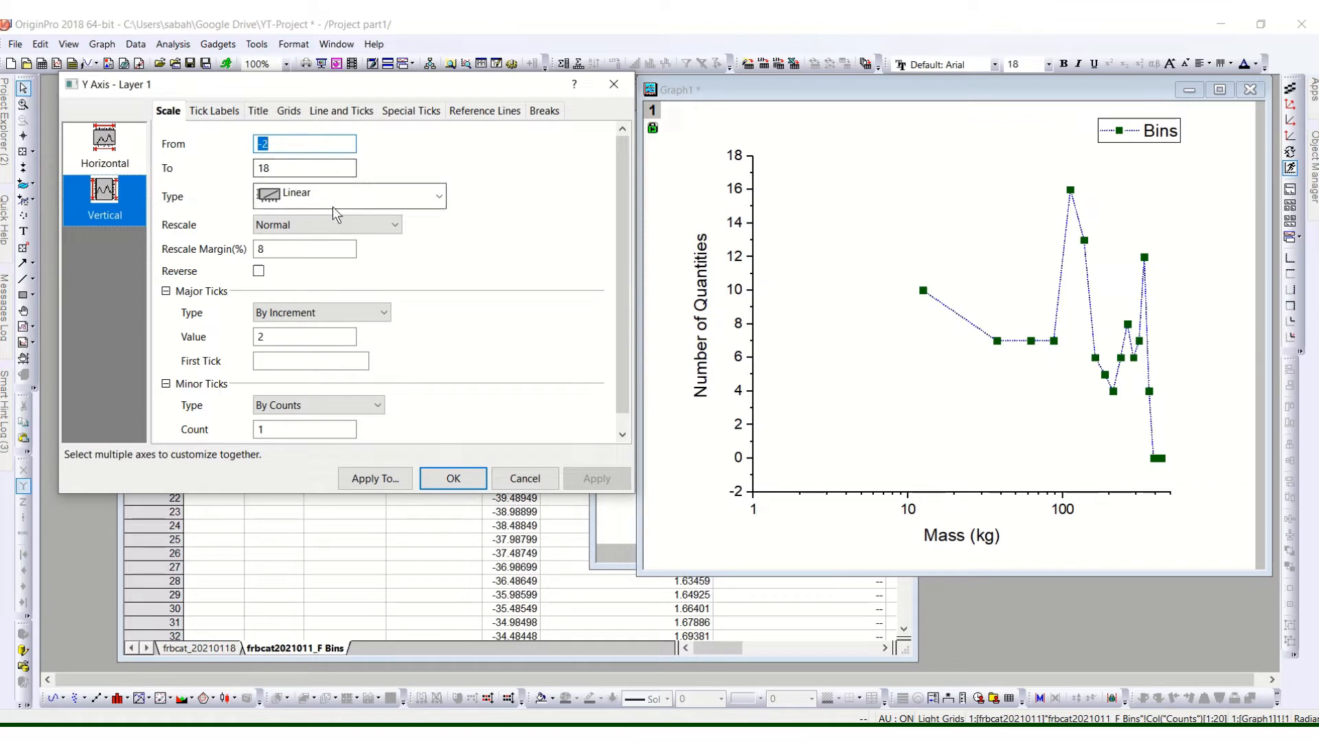
left_click(359, 201)
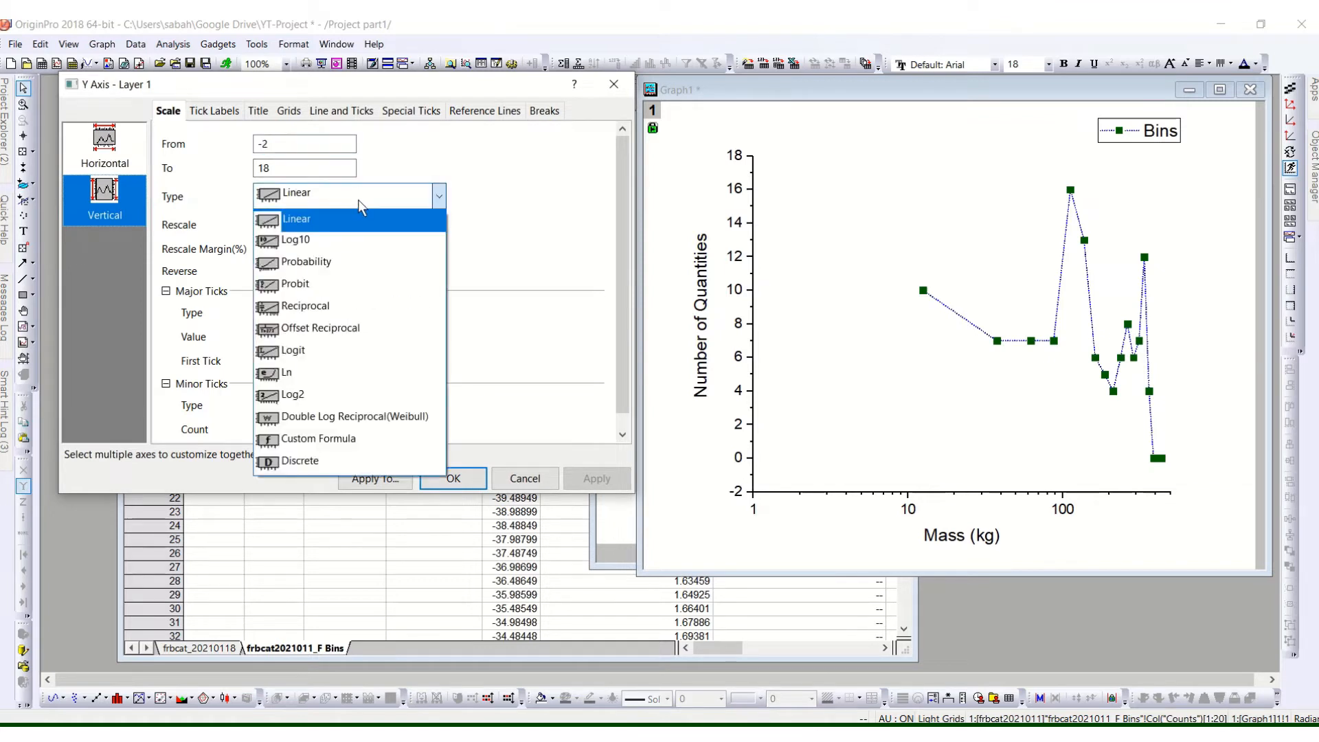
left_click(365, 240)
left_click(624, 473)
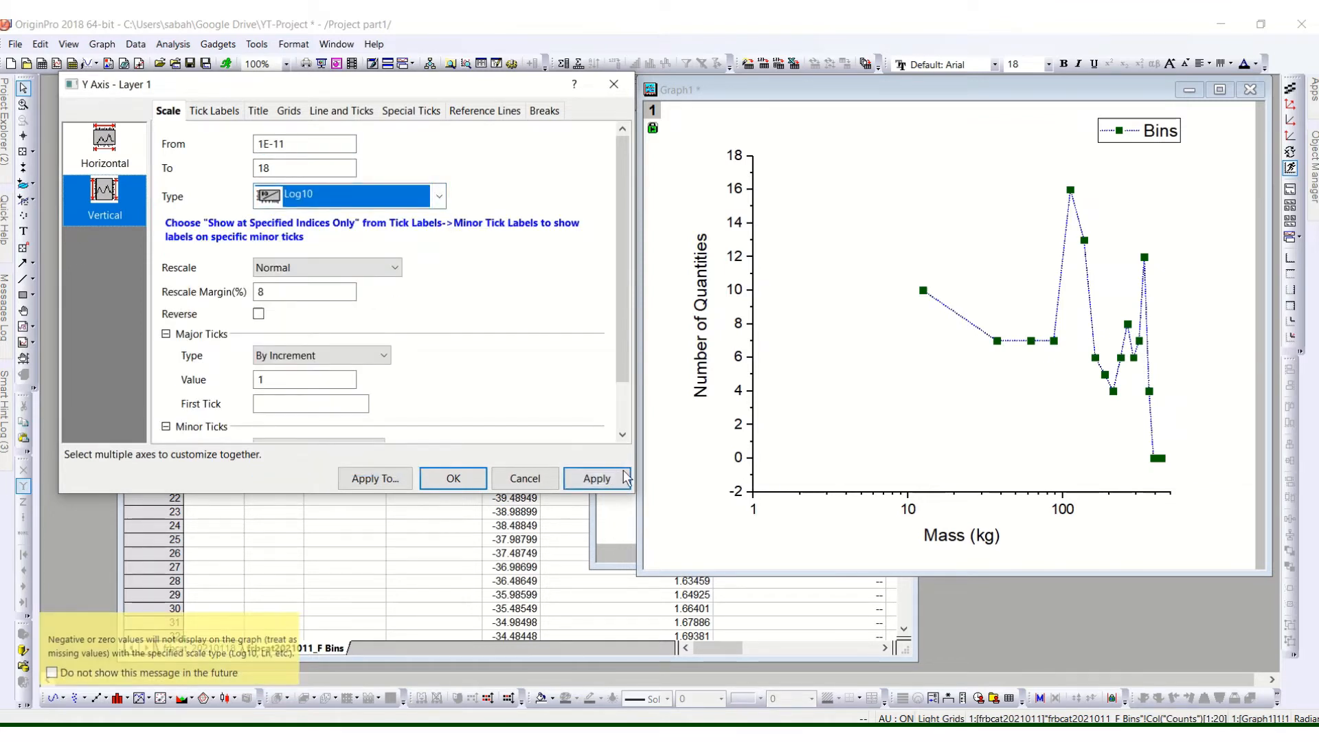
left_click(810, 301)
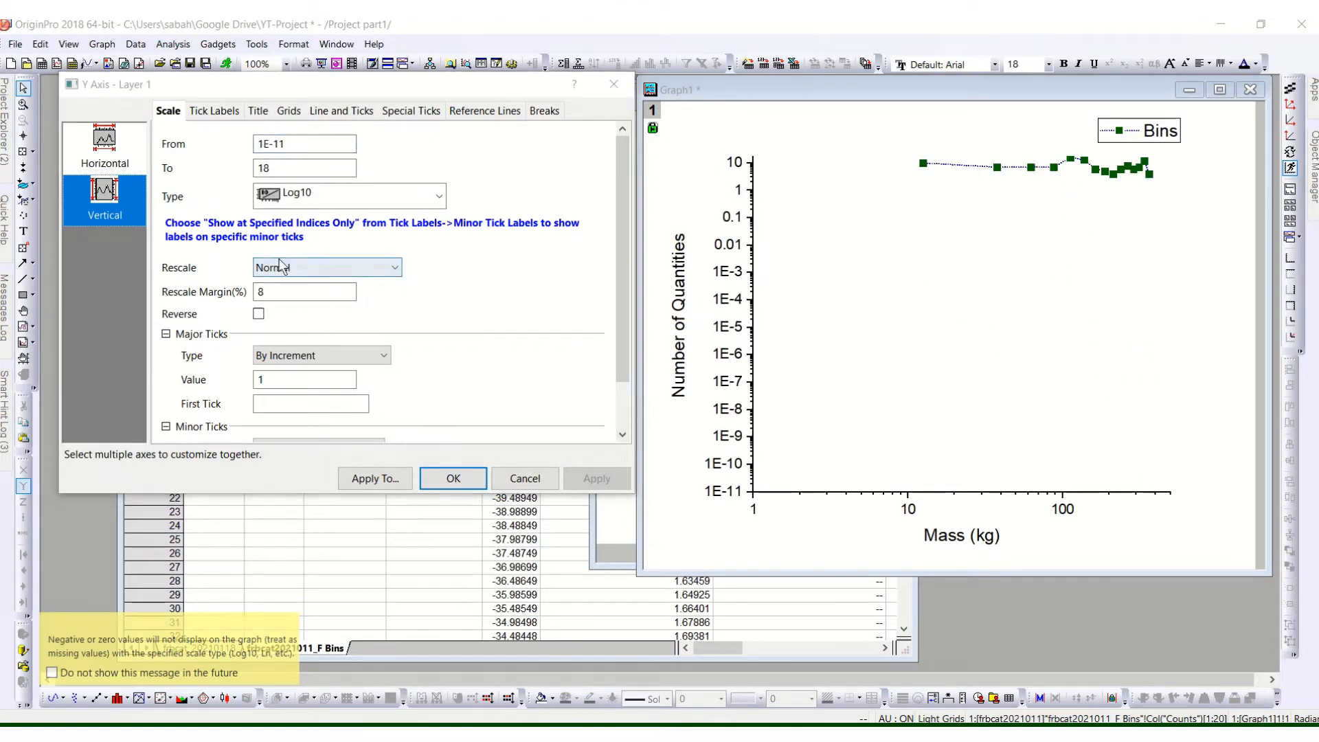
left_click(464, 492)
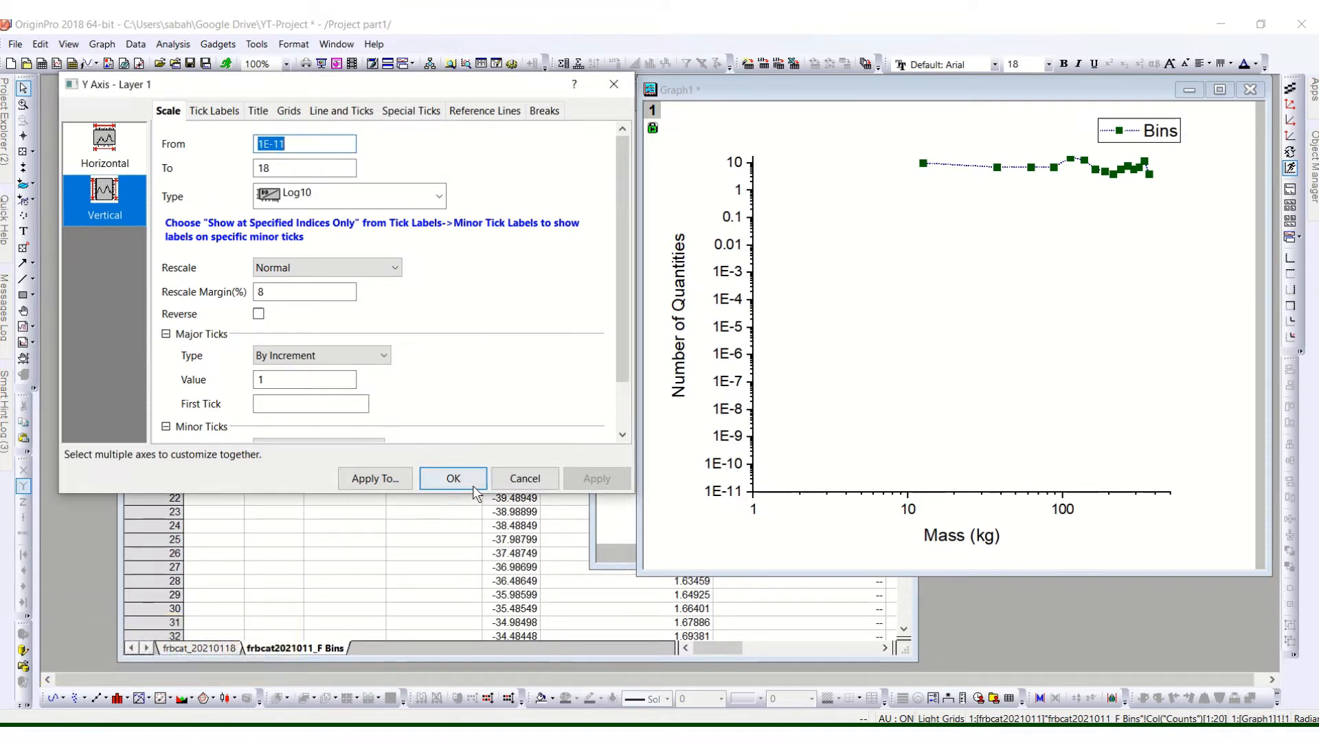
left_click(454, 479)
left_click(1013, 254)
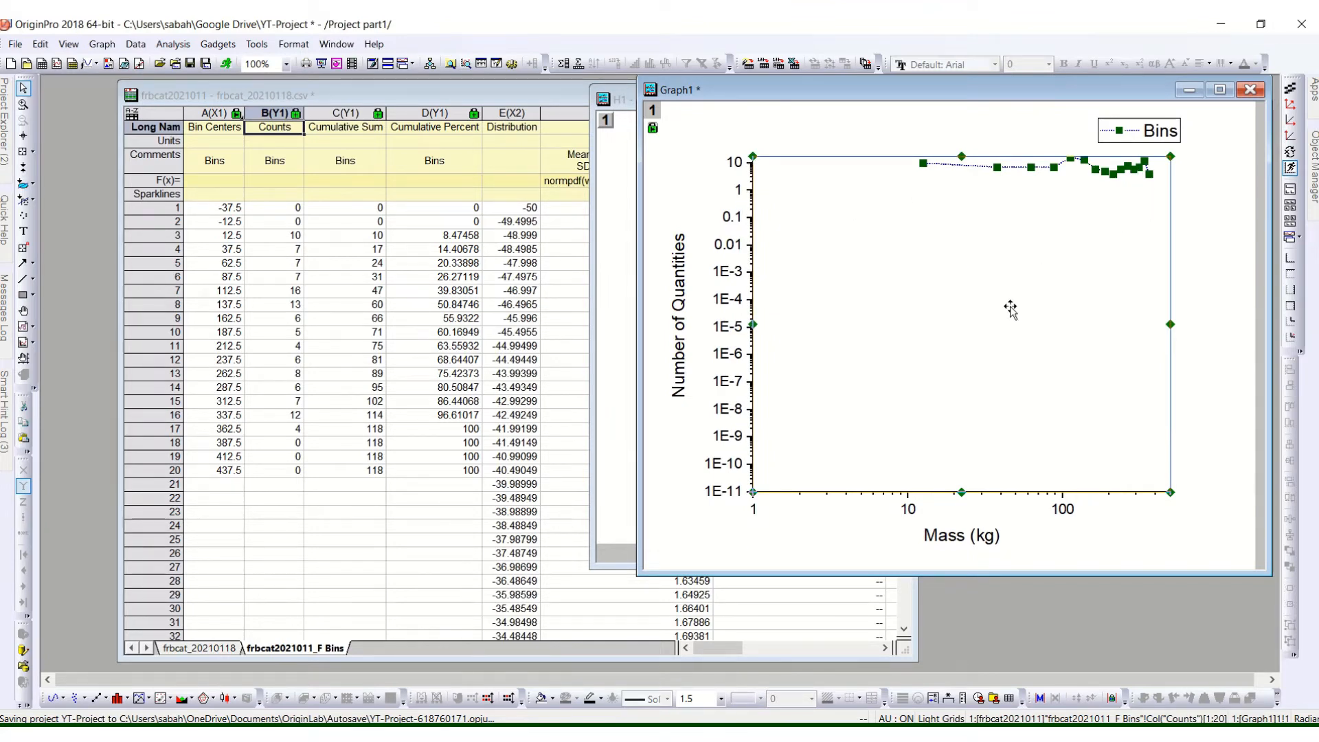
left_click(1291, 106)
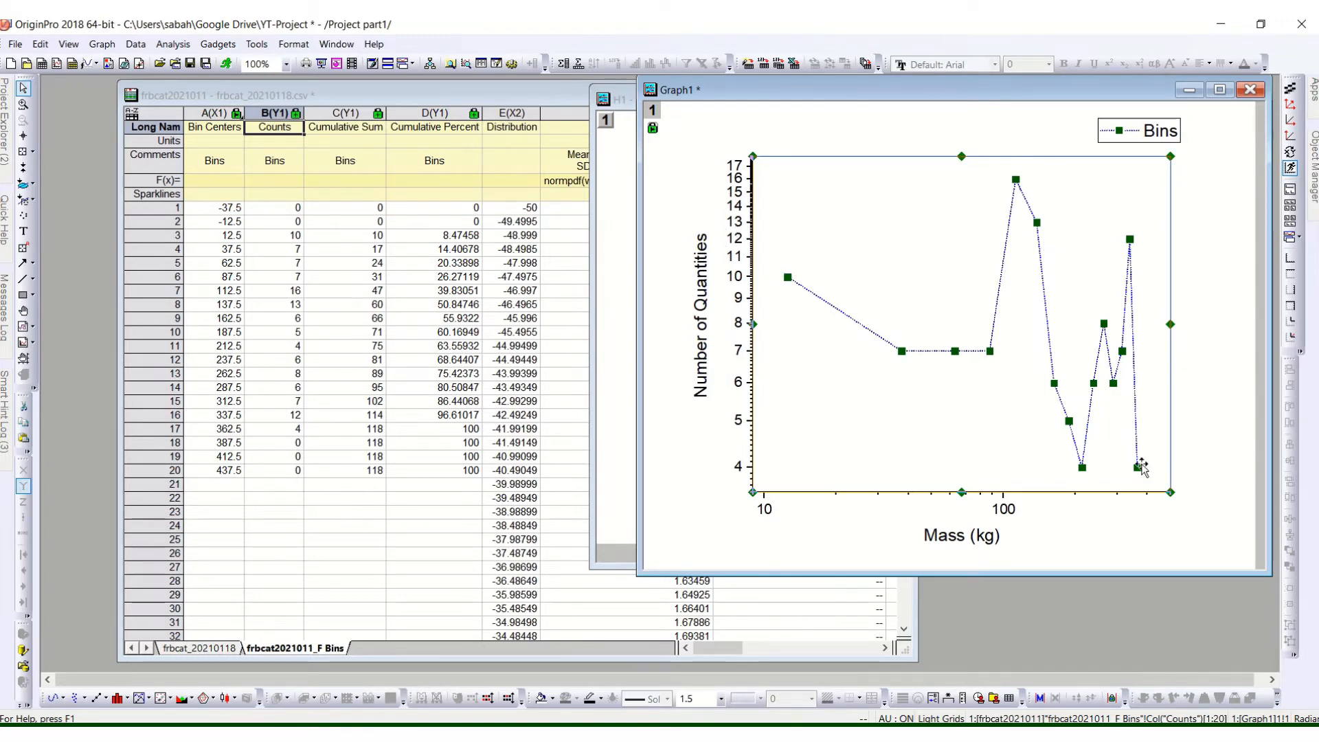
Step: Change the Y axis scale type back to Linear
left_click(736, 468)
right_click(737, 465)
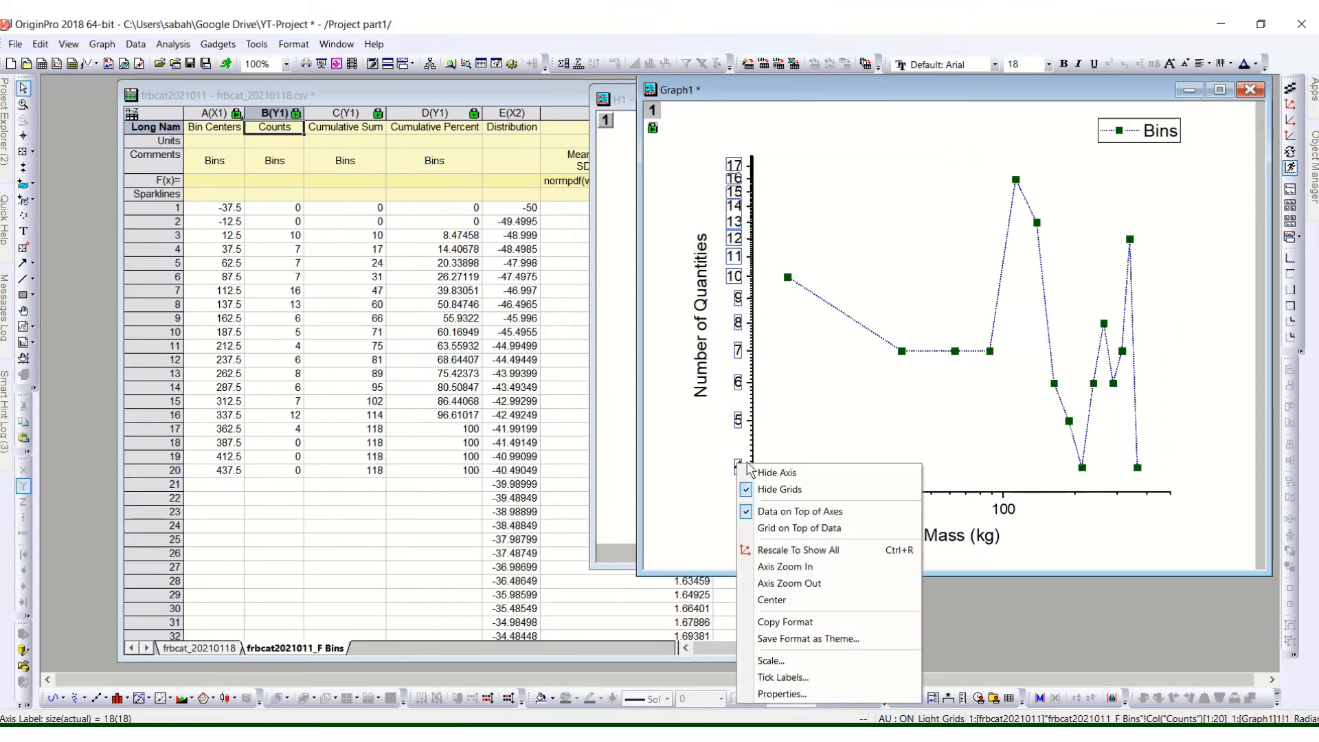
double_click(739, 386)
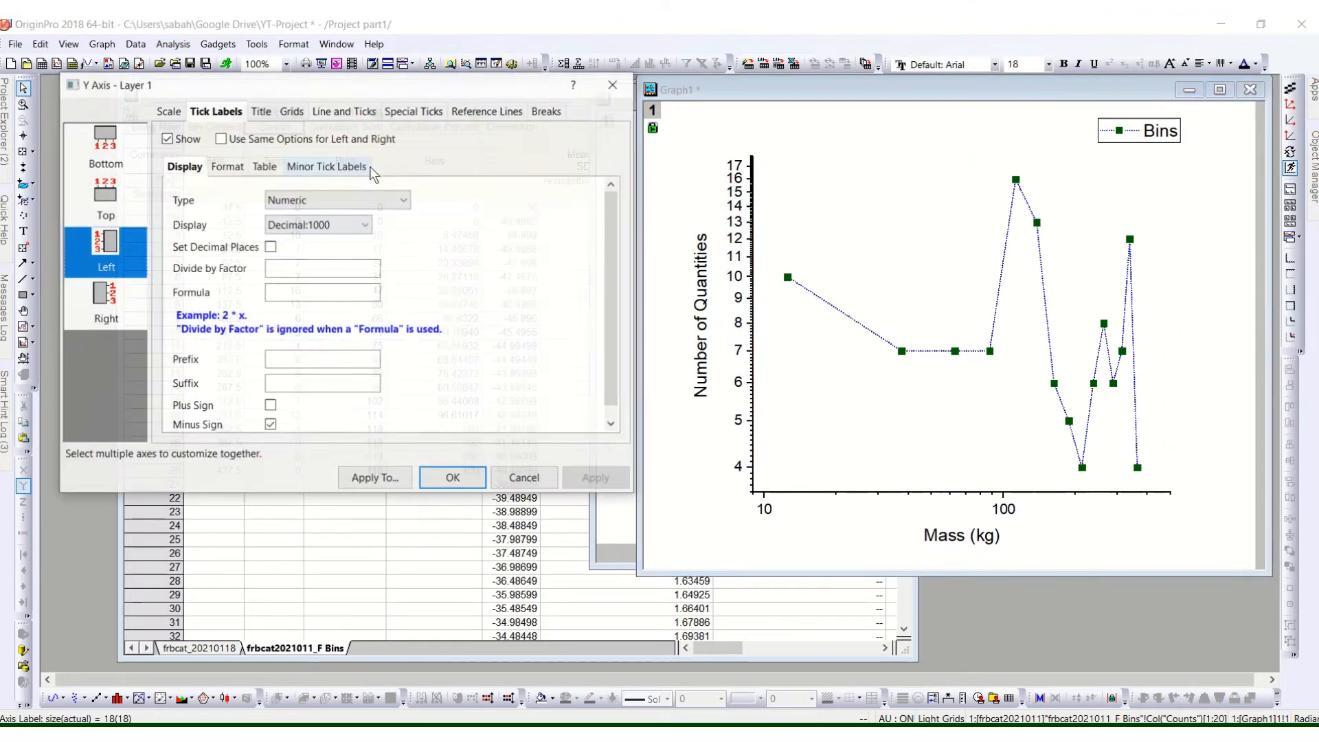
left_click(169, 113)
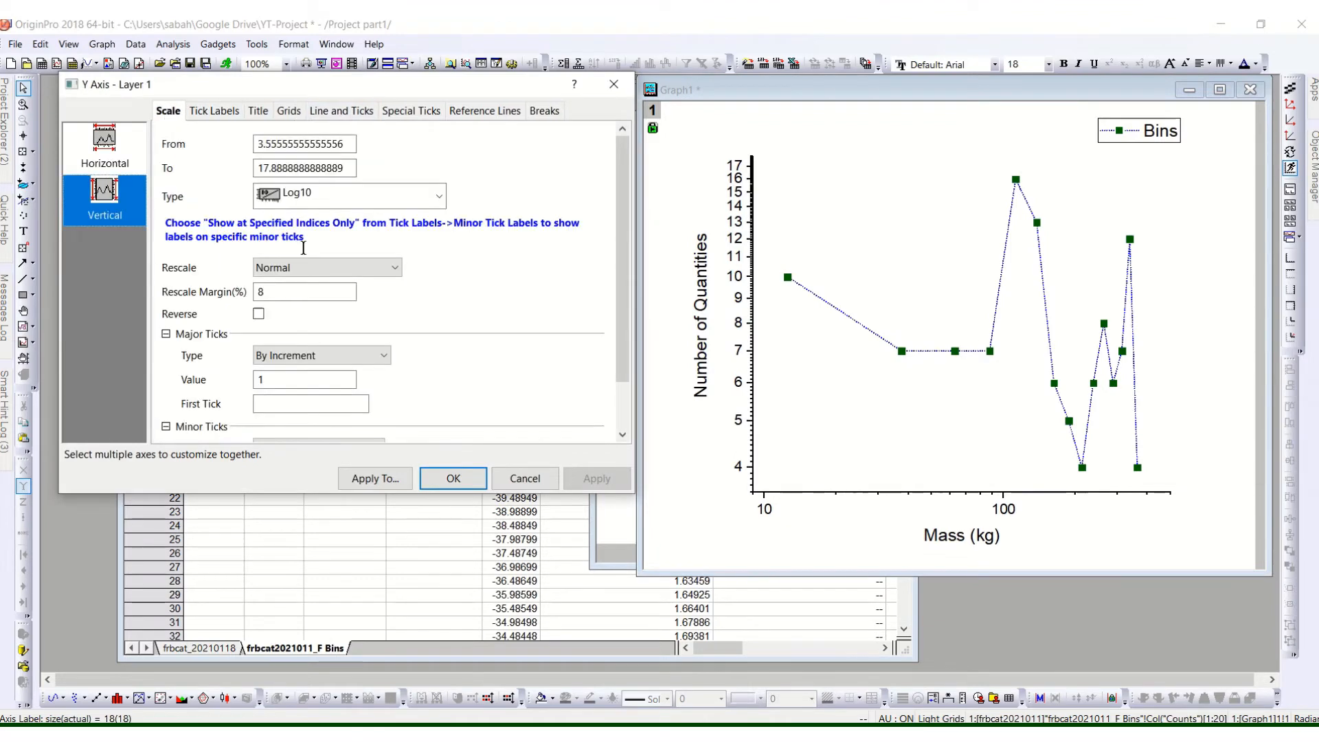
left_click(374, 200)
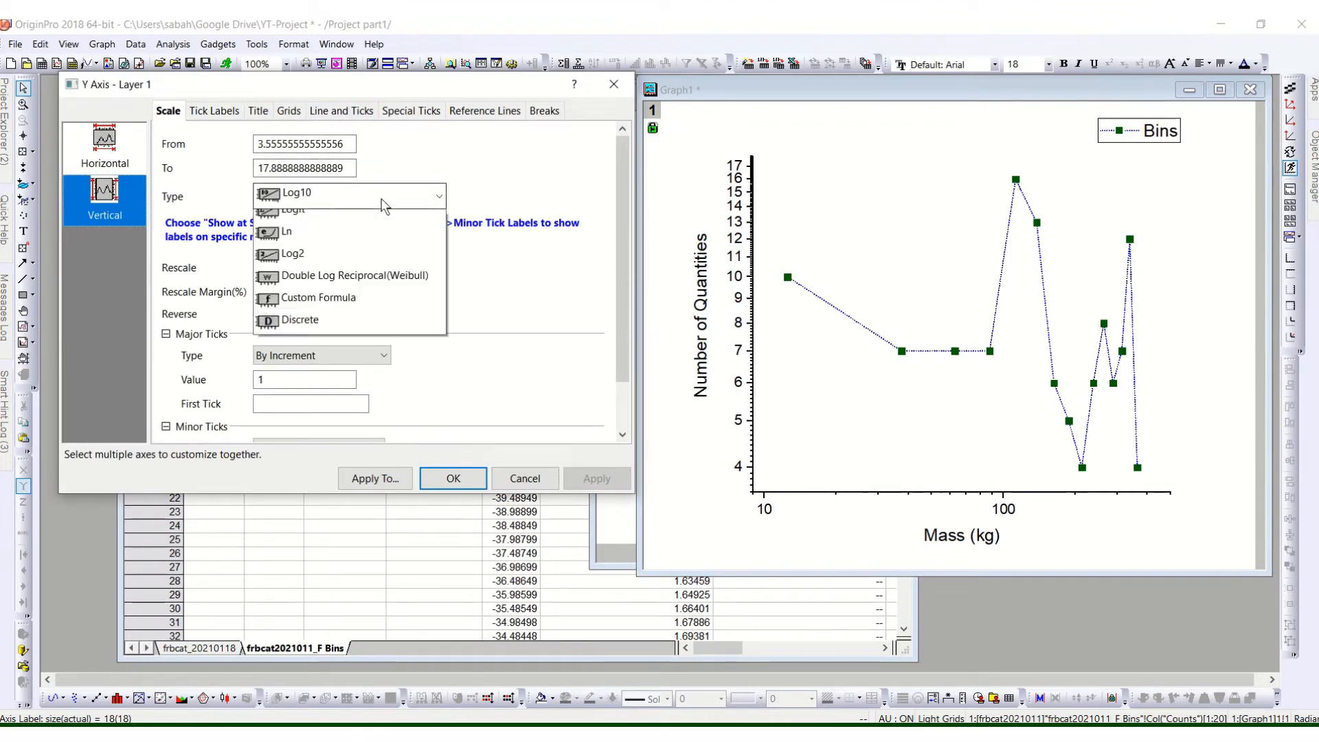
left_click(376, 238)
Step: Change the X axis scale type to Linear and apply the axis changes
left_click(105, 148)
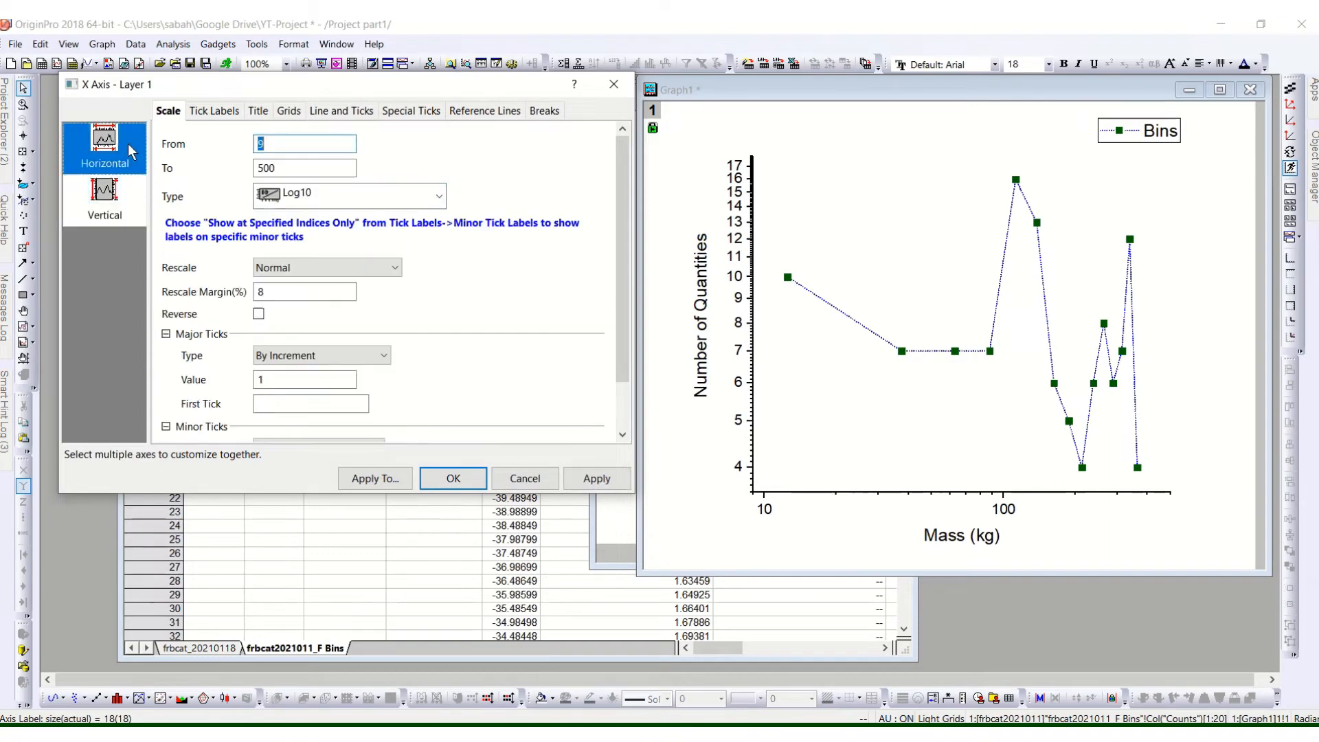
left_click(385, 201)
left_click(392, 240)
left_click(390, 198)
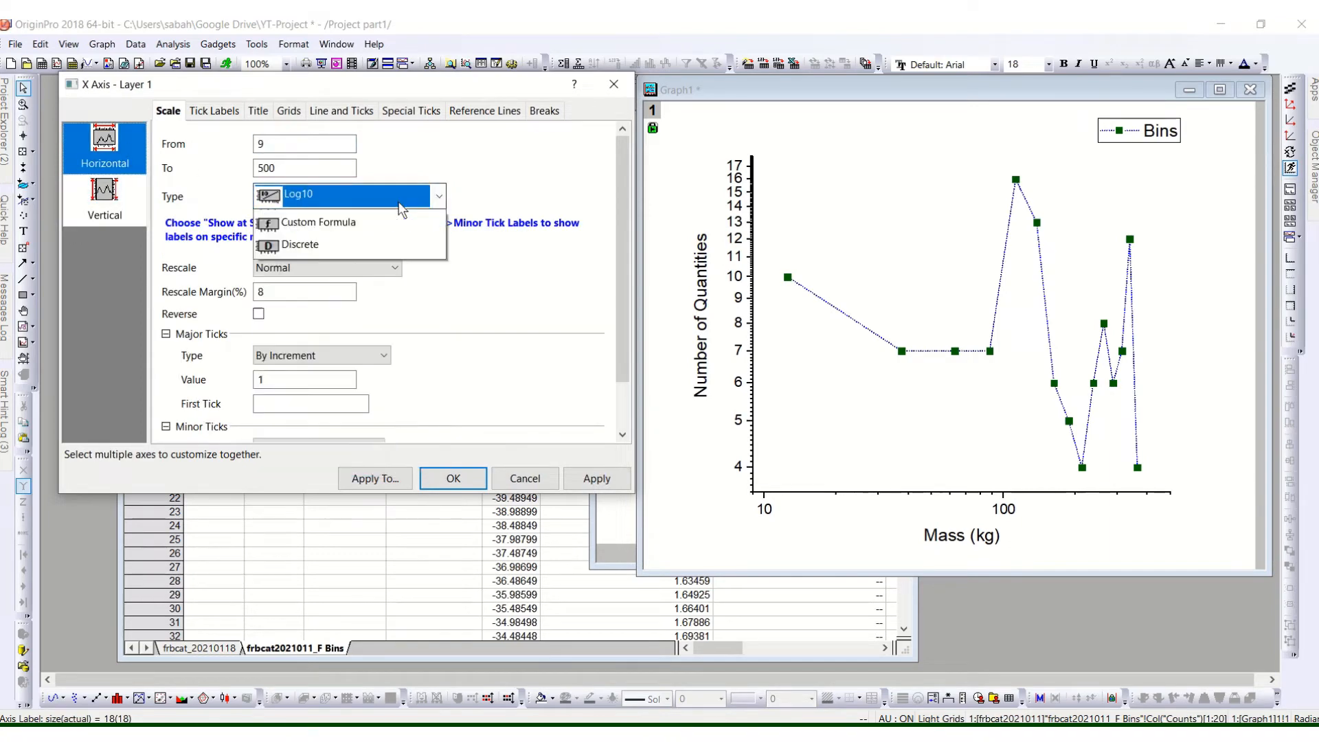
left_click(394, 233)
left_click(596, 479)
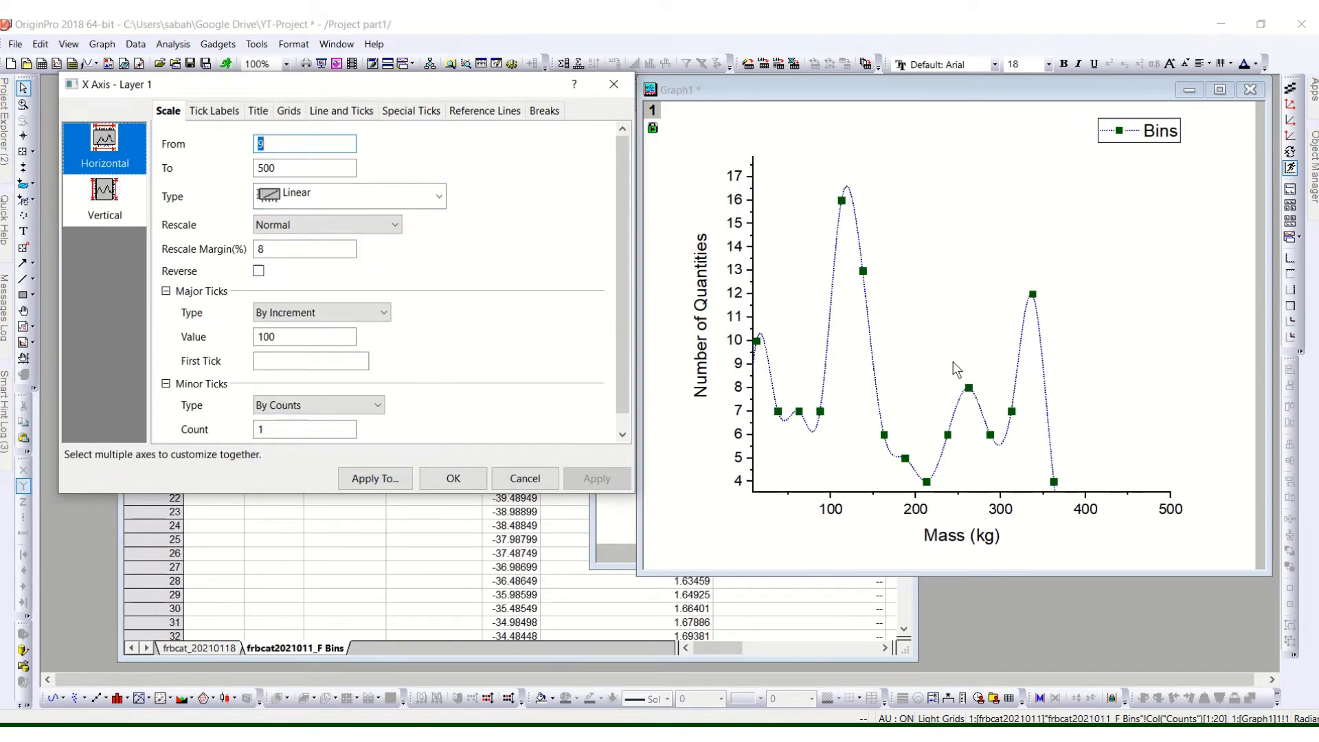
left_click(1132, 369)
Step: Try the Scientific:10^3 display format on the bottom axis tick labels and apply it
left_click(216, 110)
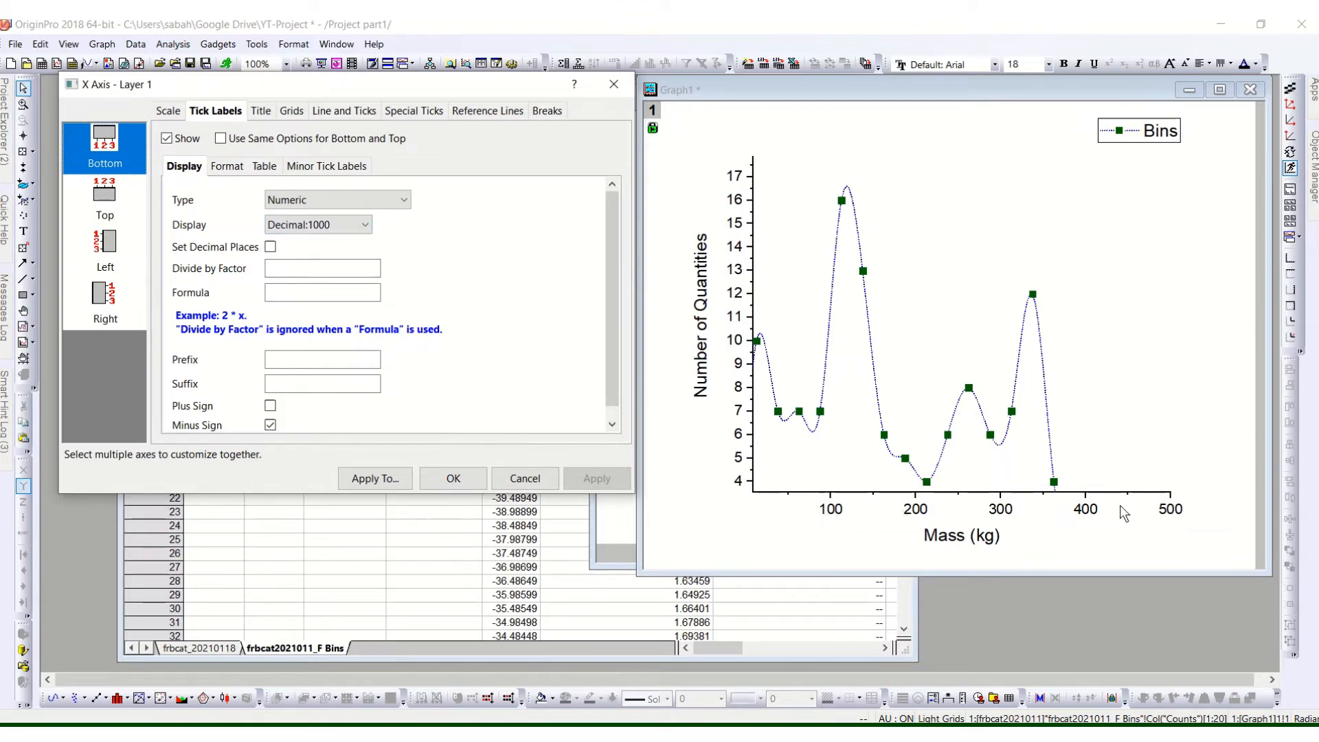
left_click(345, 219)
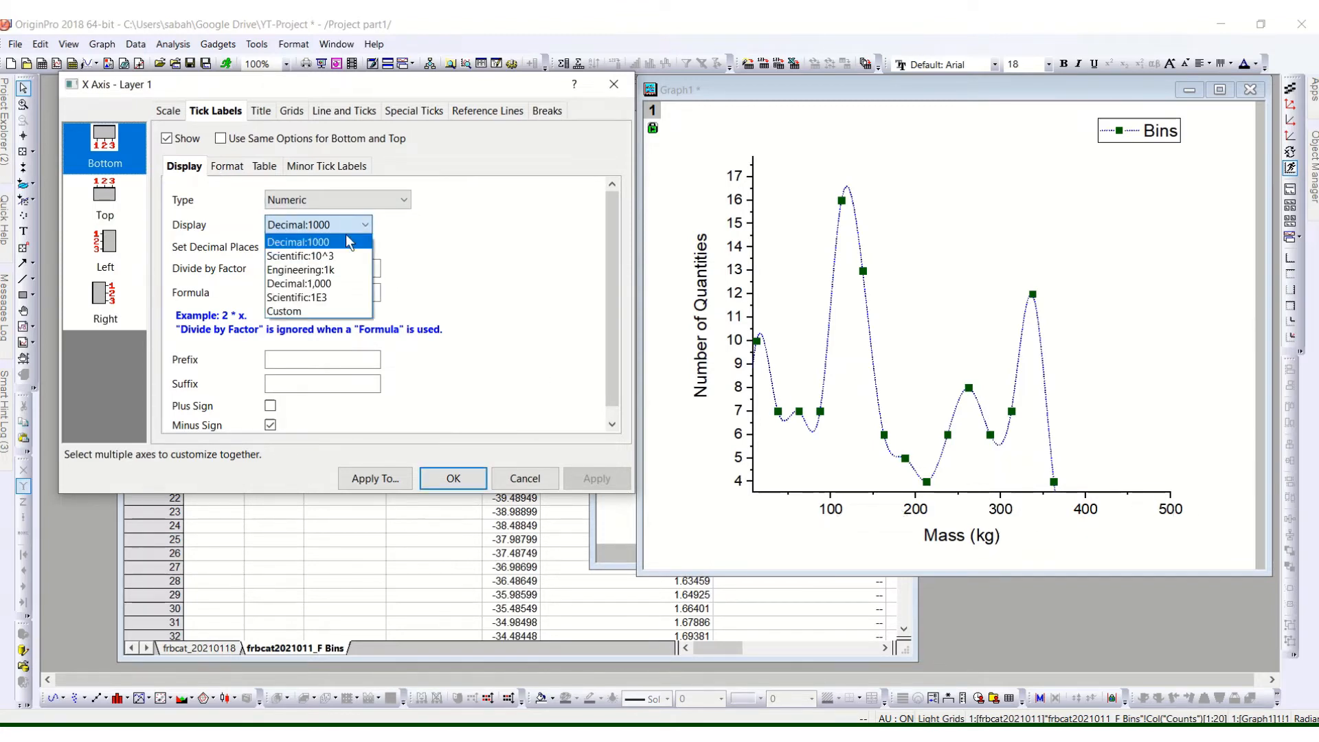
left_click(345, 259)
left_click(593, 481)
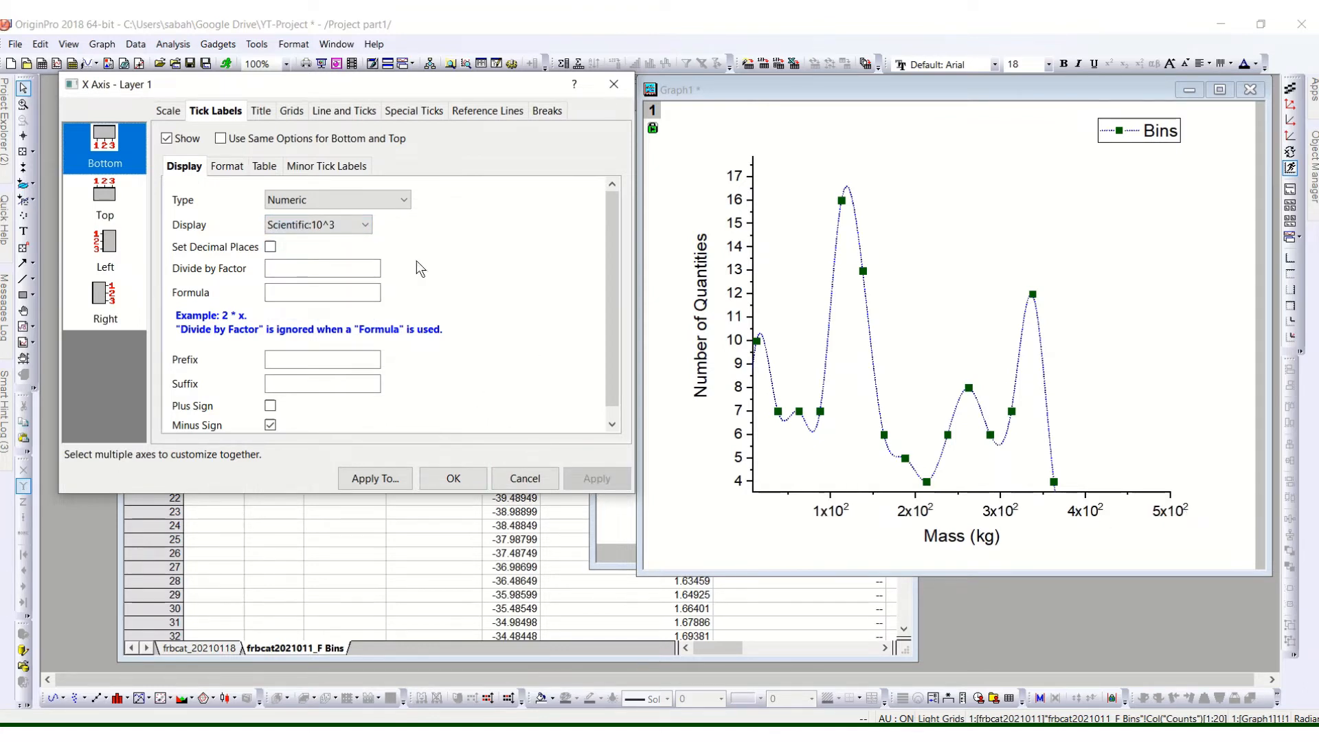
Step: Try the Engineering:1k and Decimal:1,000 display formats on the bottom axis tick labels, applying each one
left_click(348, 227)
left_click(348, 275)
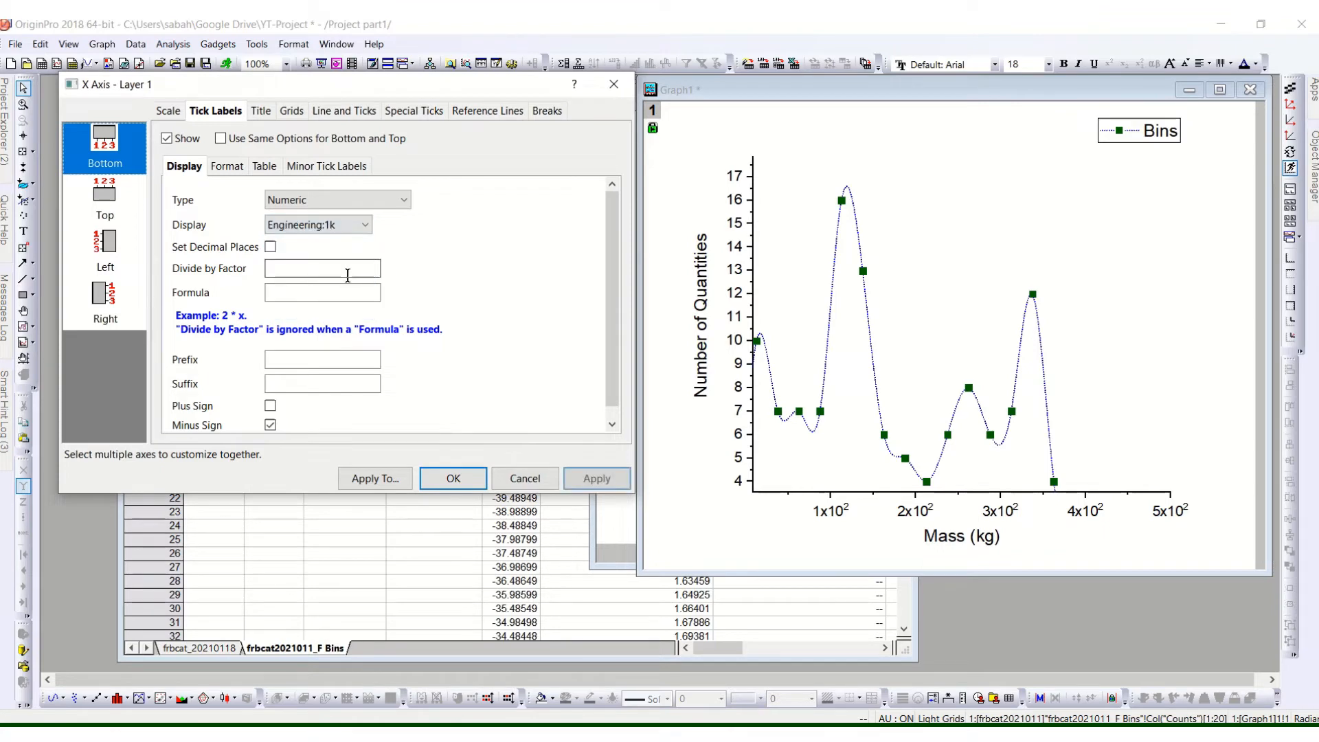
left_click(601, 479)
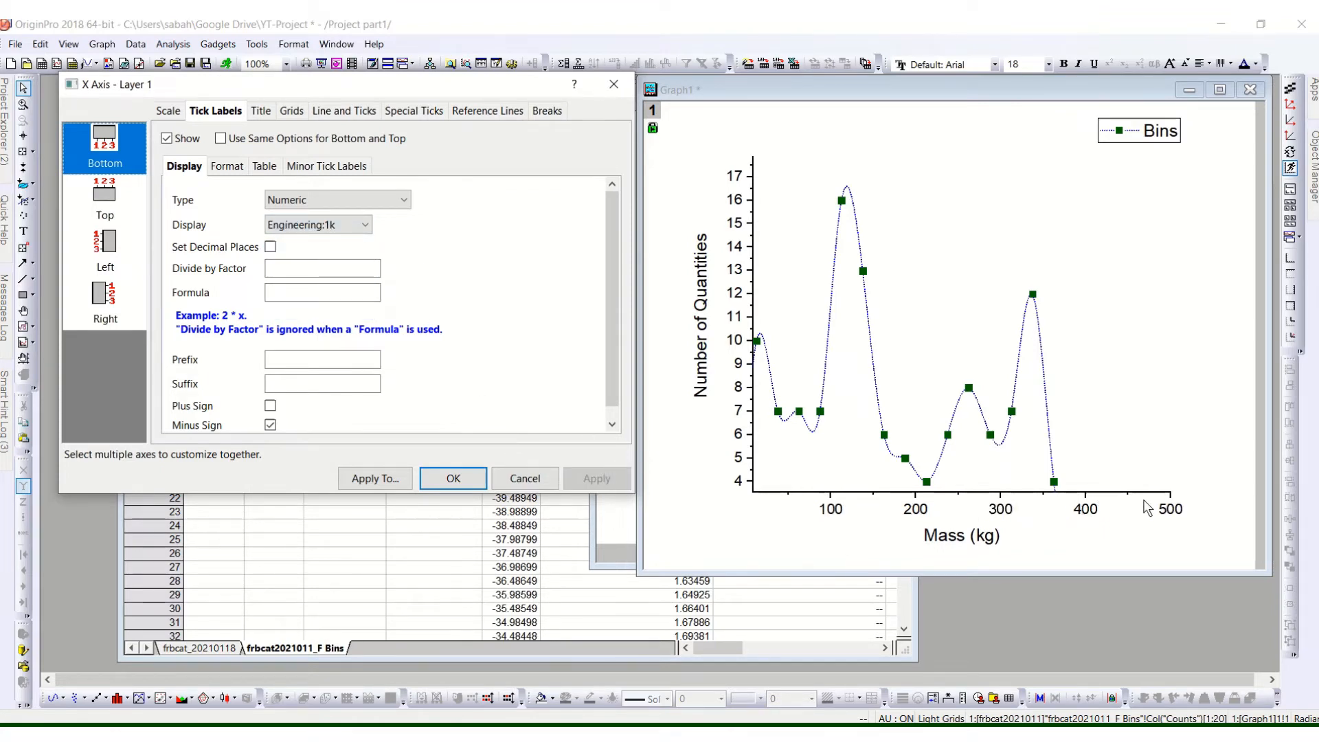
left_click(344, 225)
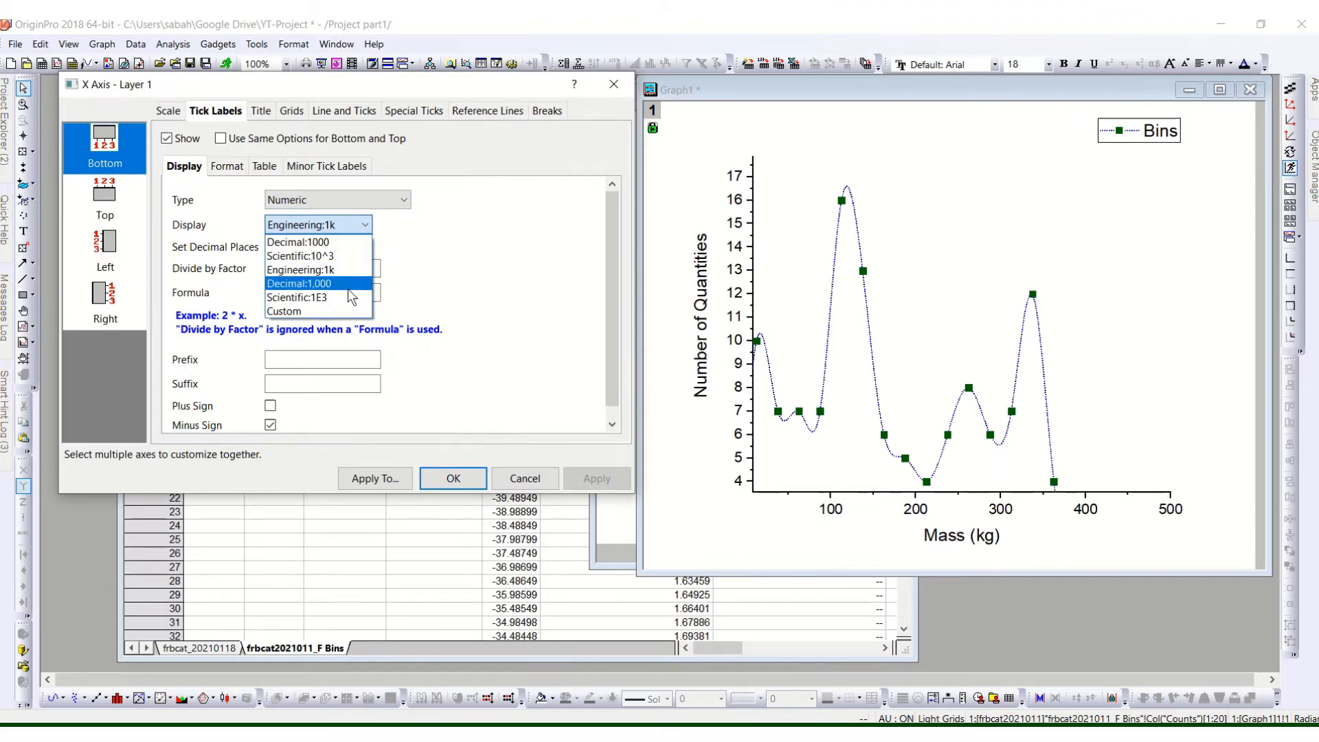
left_click(349, 287)
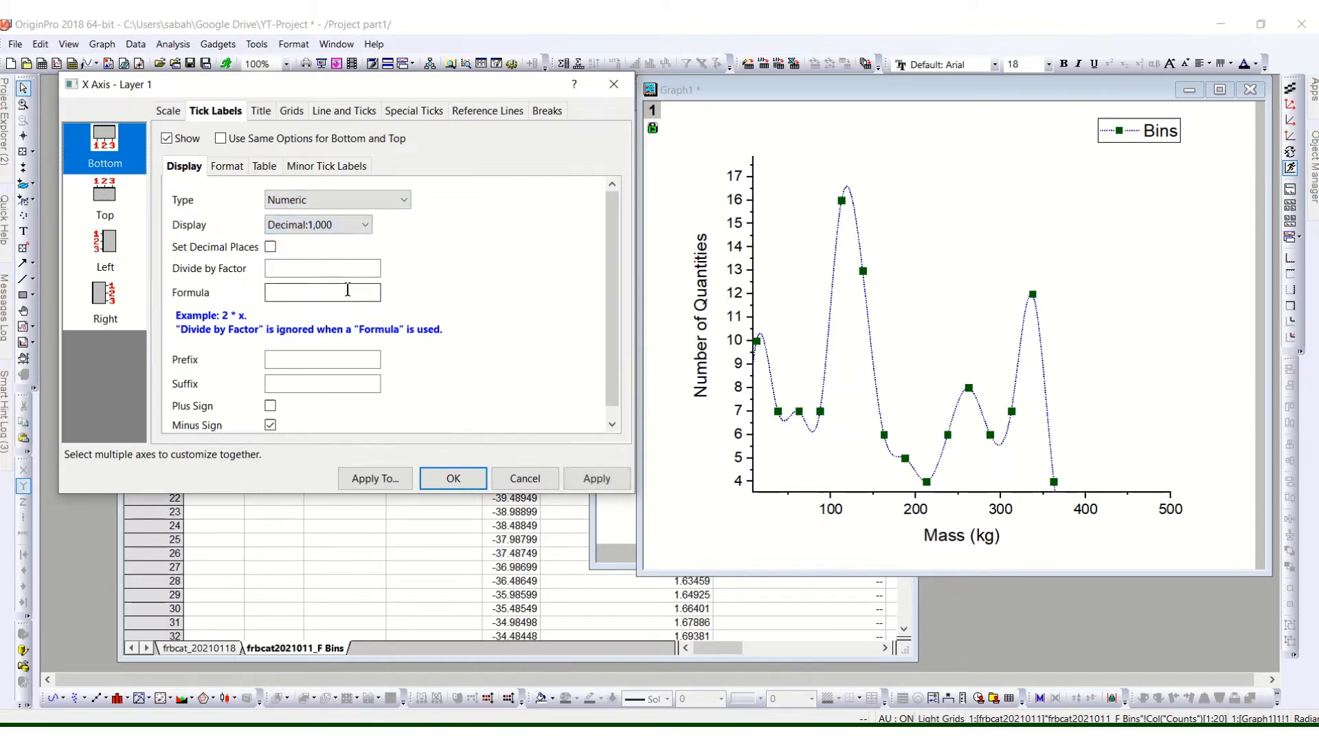
left_click(608, 477)
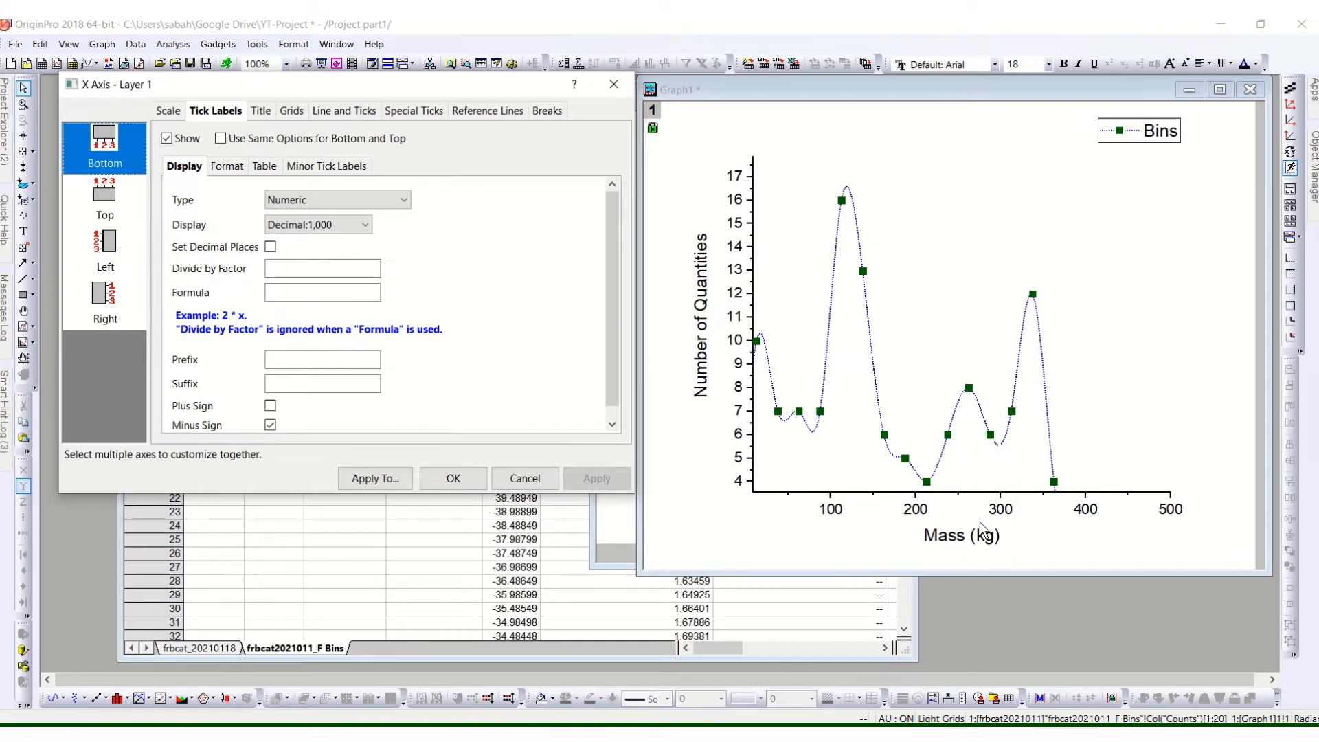
Step: Try the Scientific:1E3 display format on the bottom axis tick labels and apply it
left_click(320, 226)
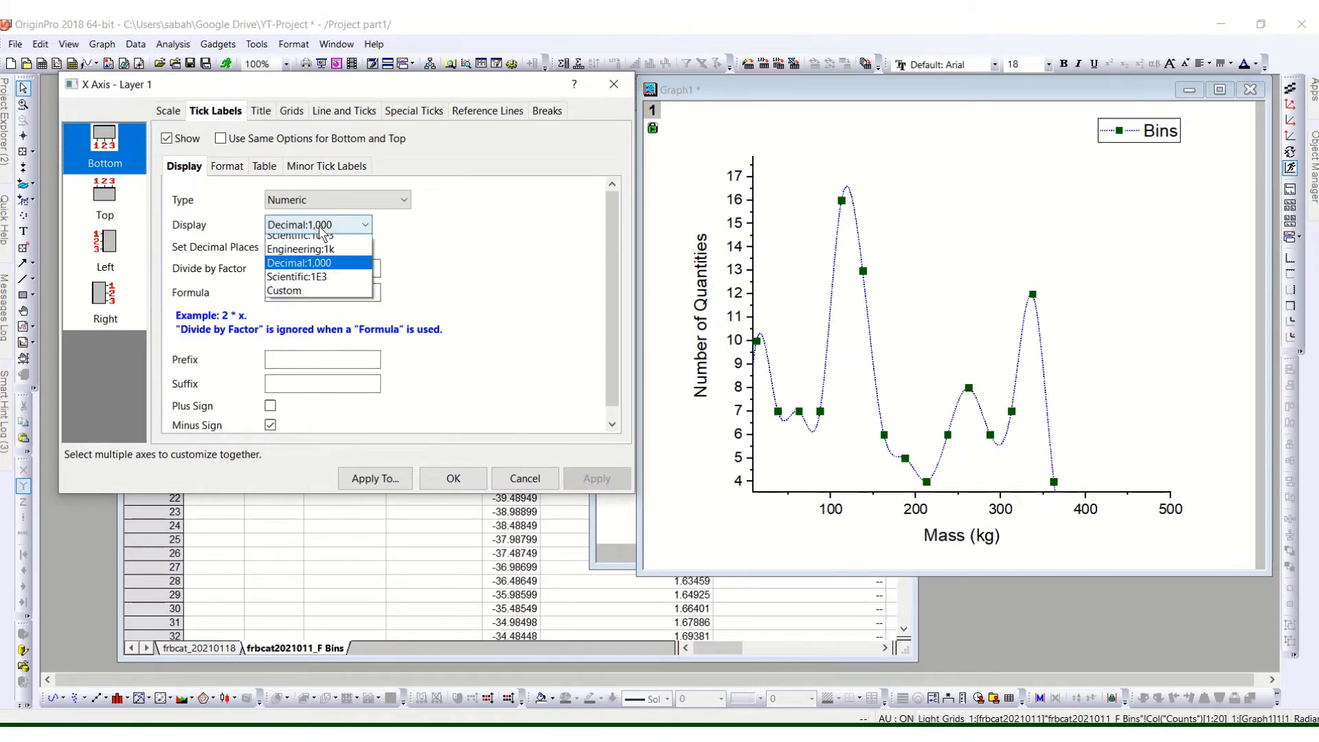
left_click(334, 296)
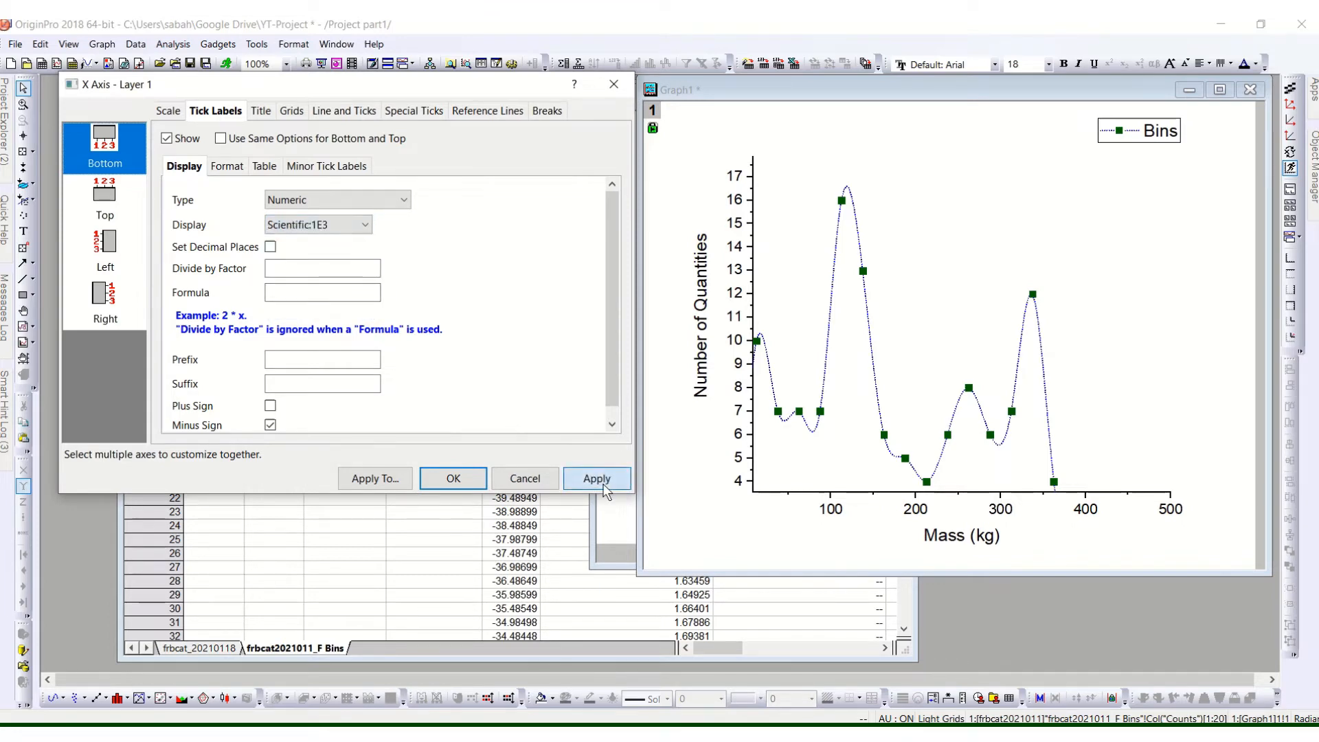
left_click(597, 479)
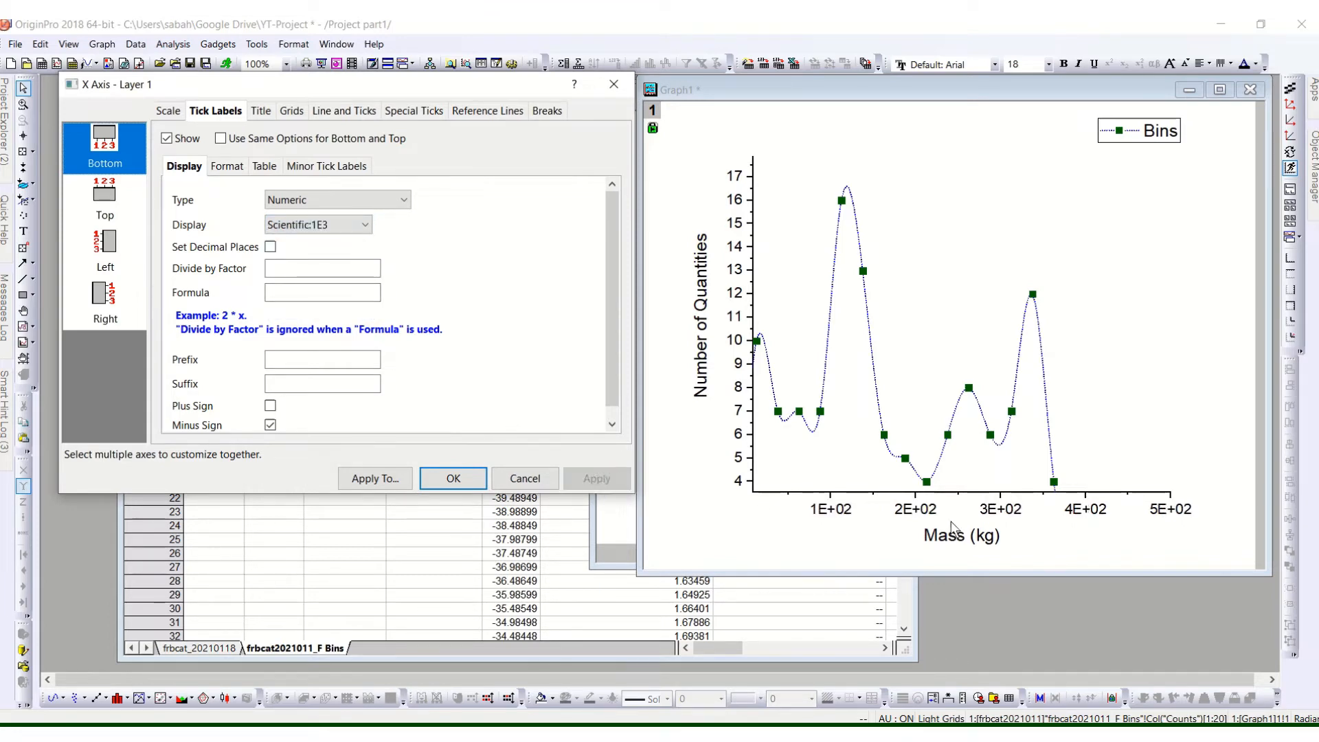
Step: Try the Custom display format for the bottom axis tick labels, return it to Decimal:1000, and apply
left_click(351, 224)
left_click(350, 312)
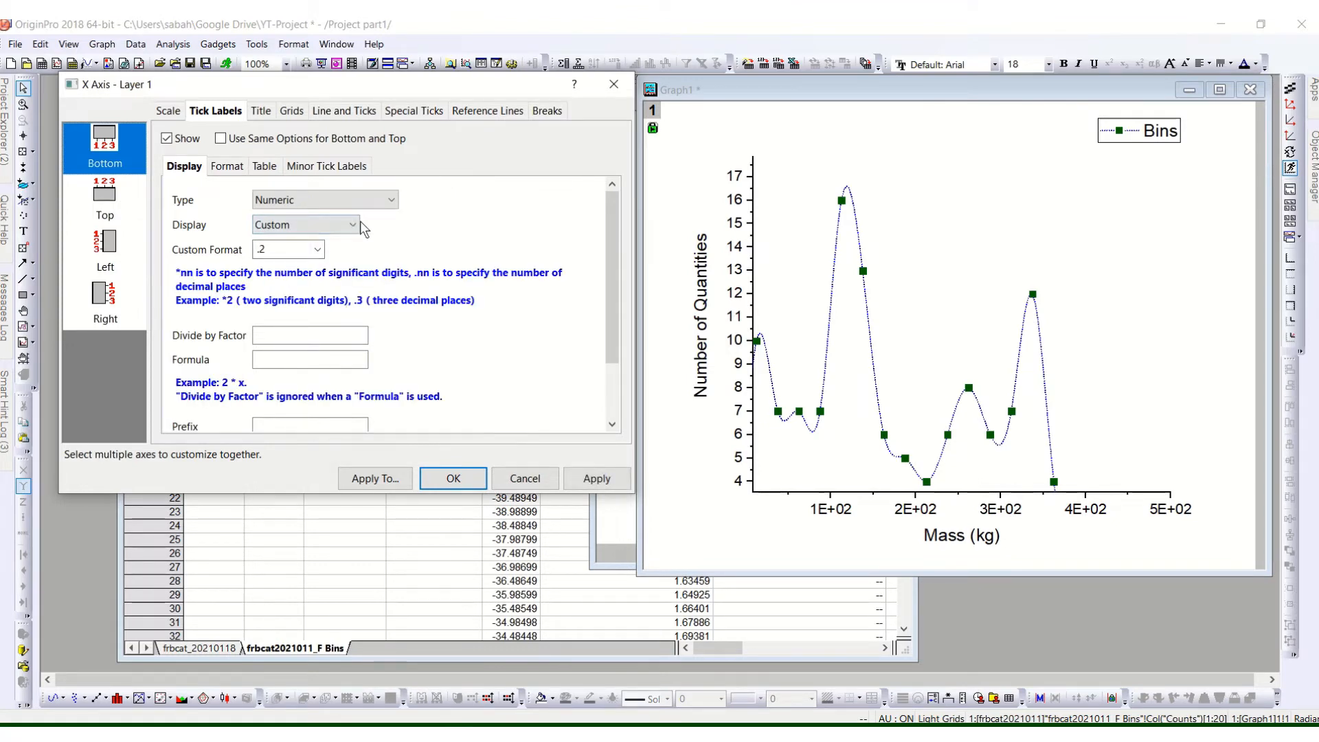
left_click(352, 226)
left_click(341, 243)
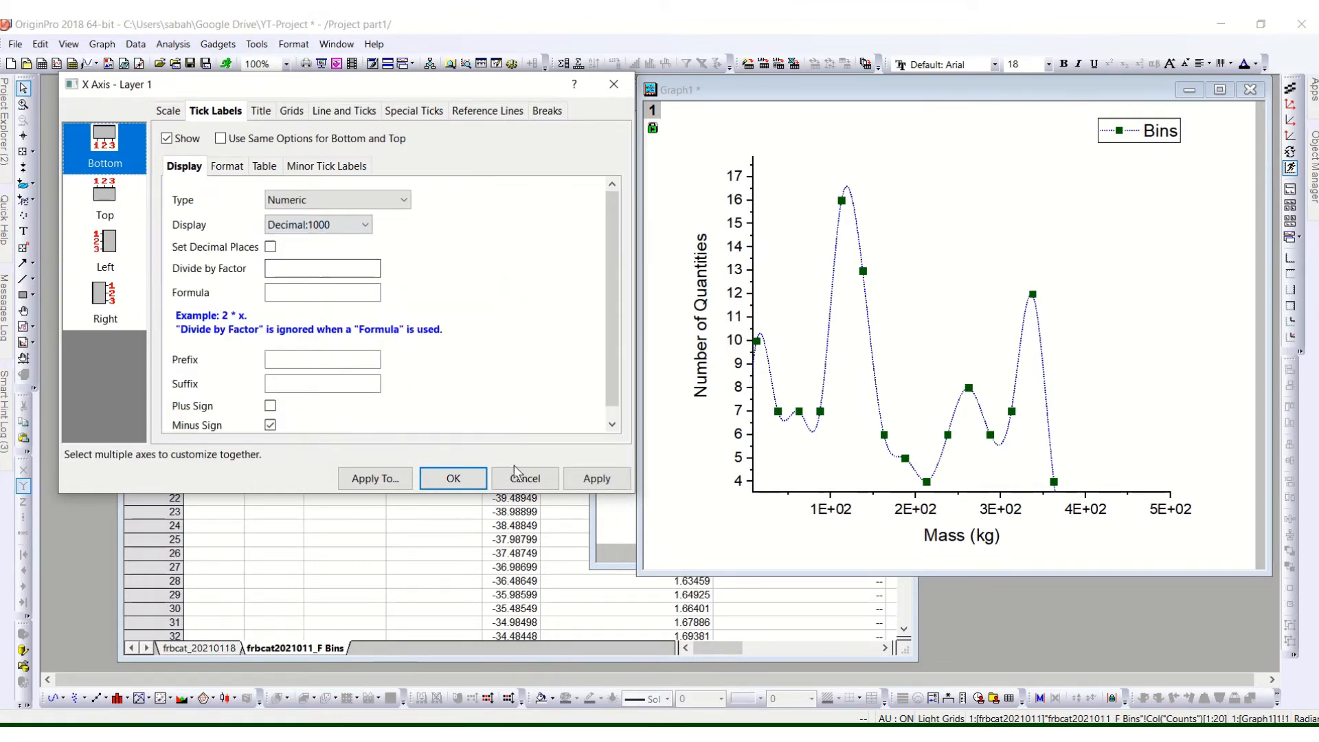
left_click(596, 478)
left_click(334, 200)
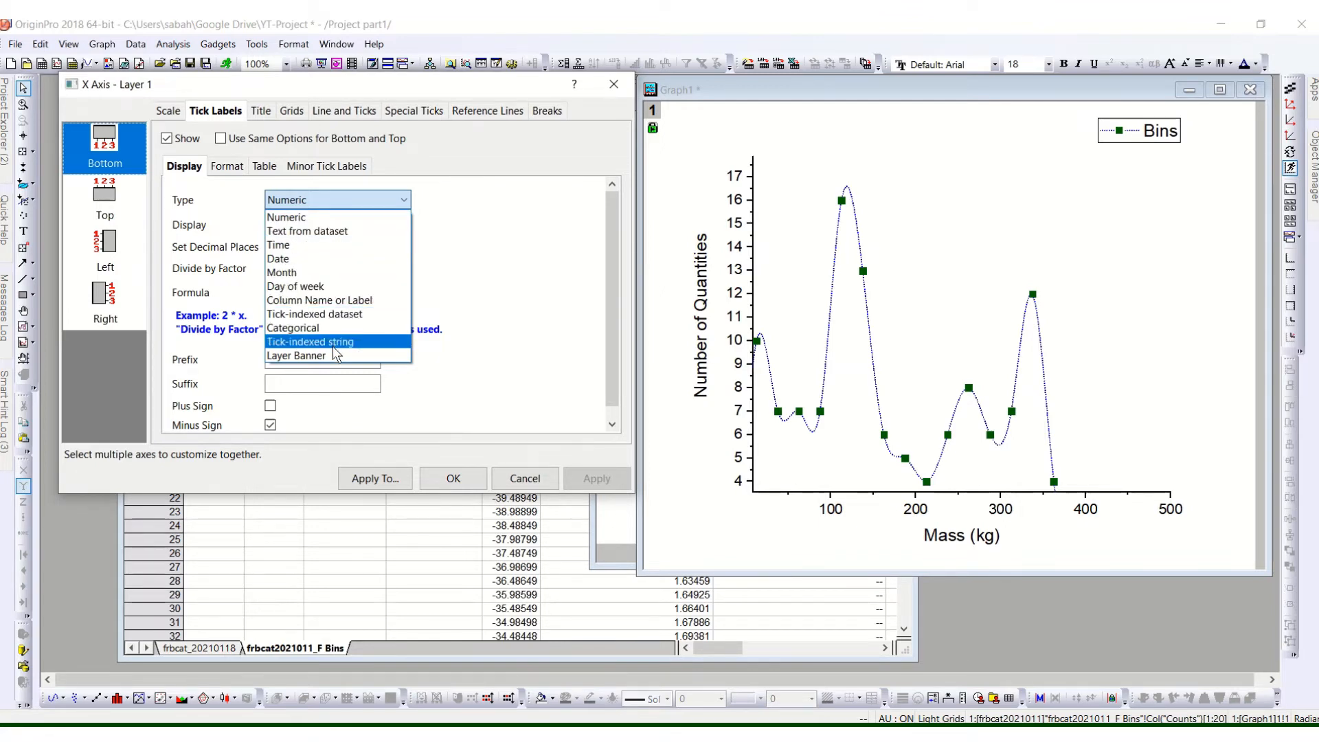
left_click(456, 353)
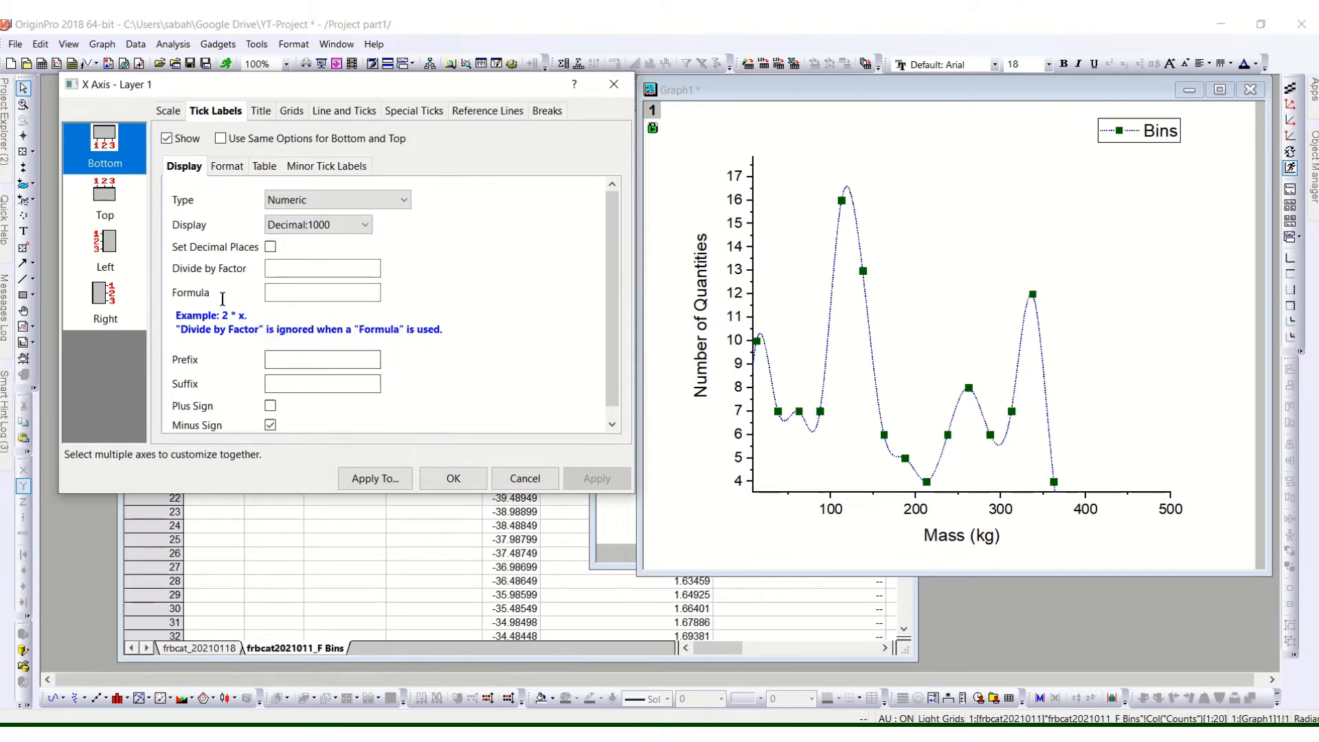
scroll(223, 301, "down", 1)
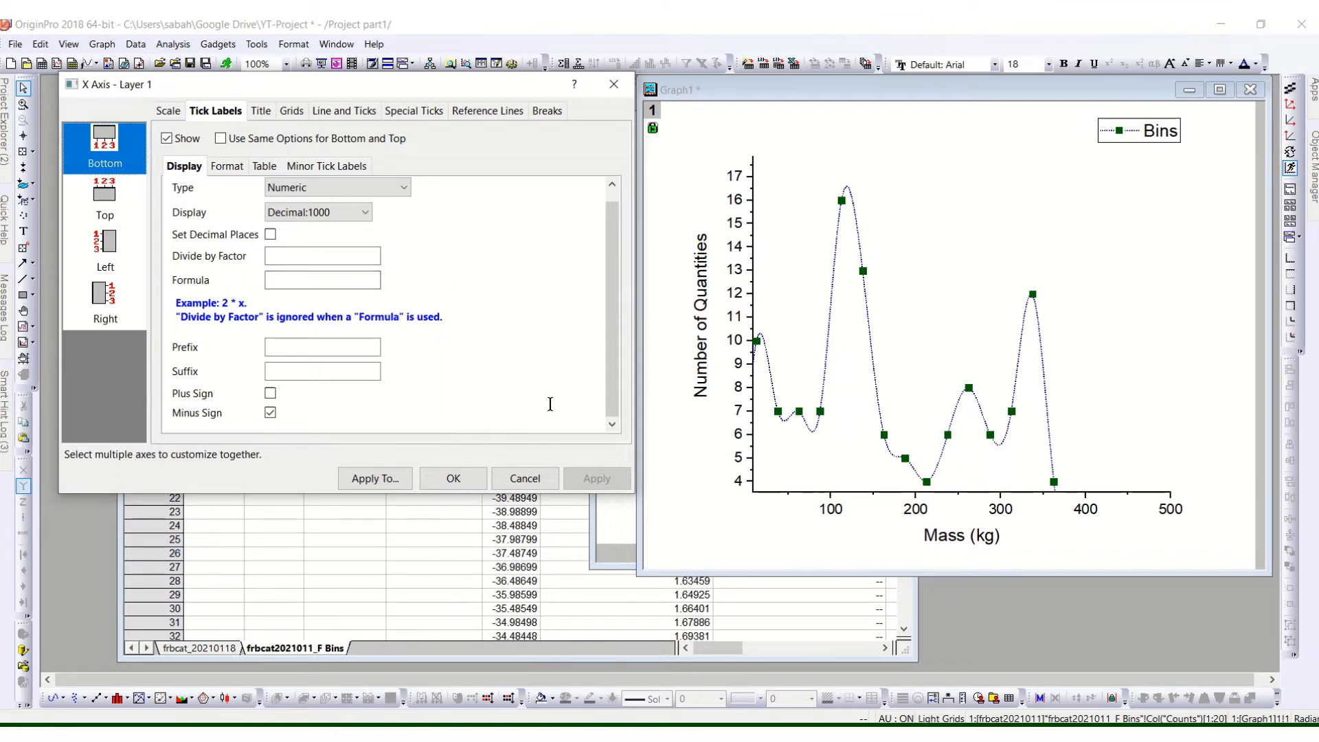
Step: Try green as the colour of the bottom axis tick labels and apply it
left_click(235, 173)
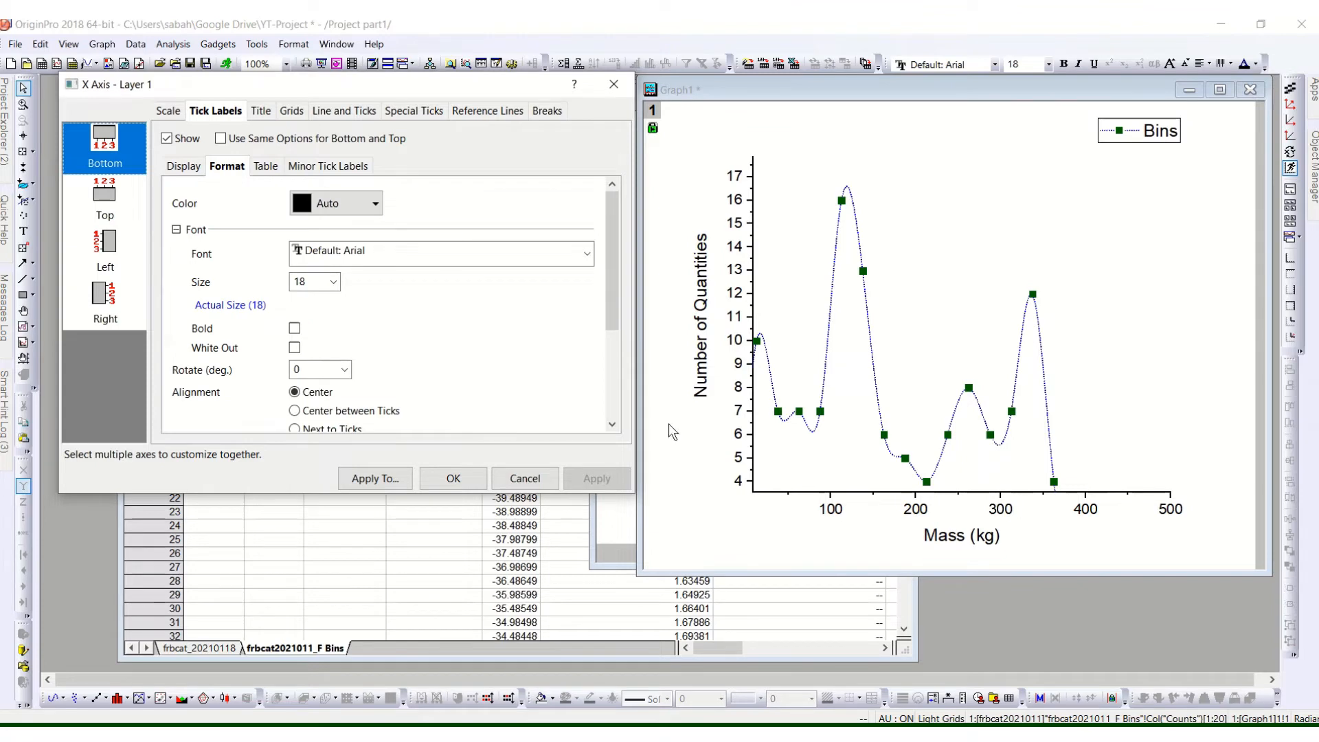
left_click(345, 204)
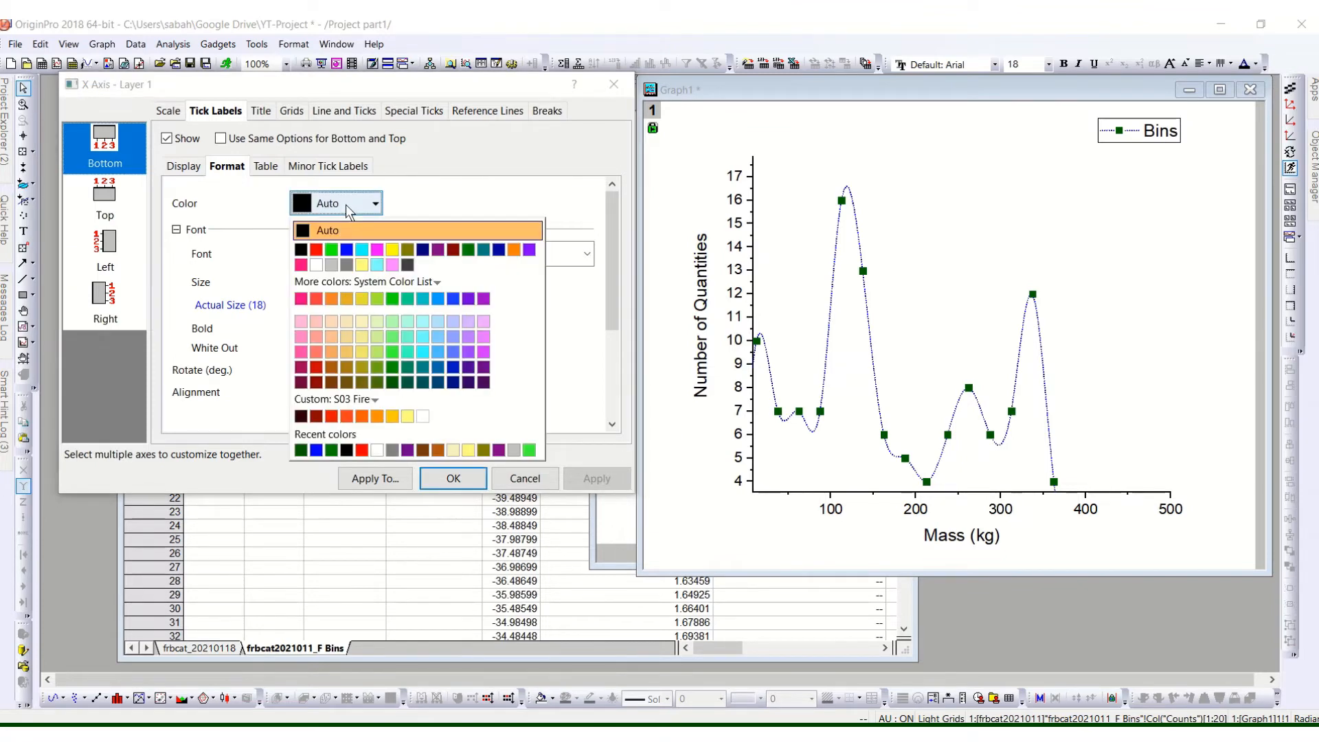
left_click(331, 250)
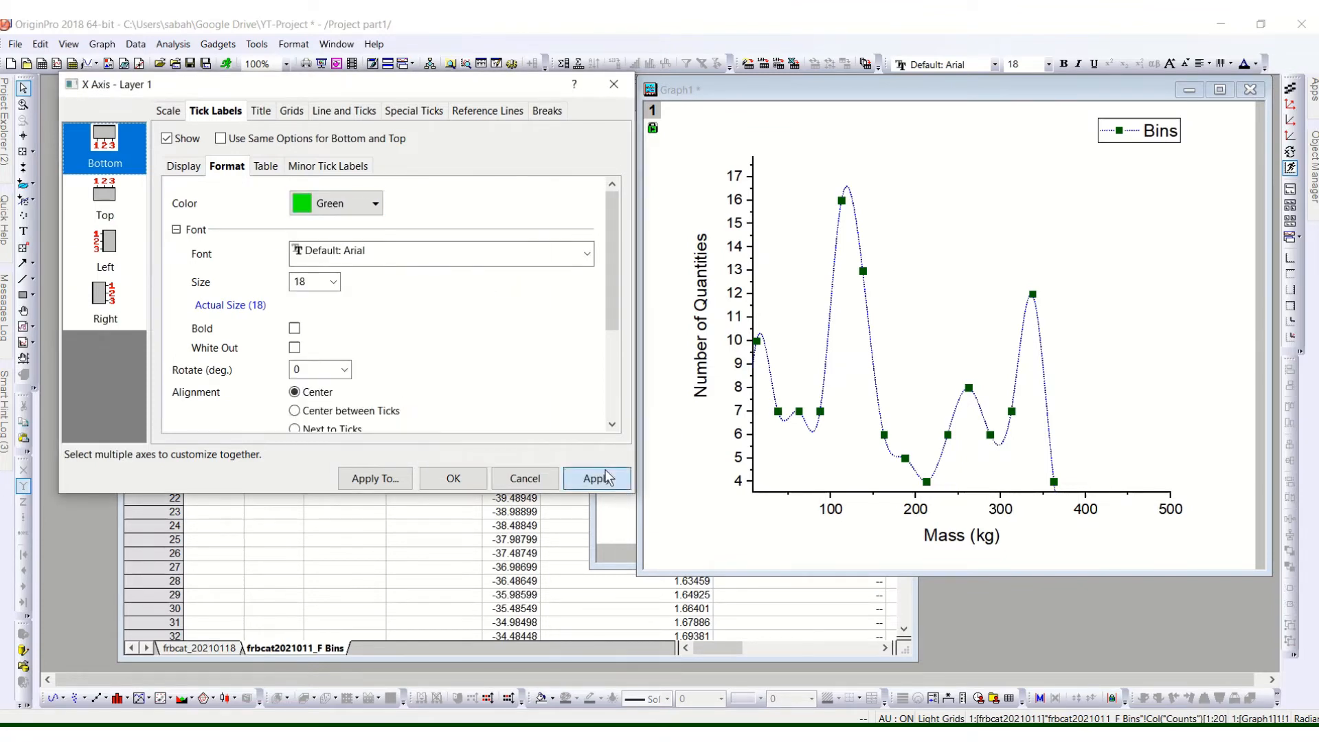
left_click(597, 478)
Step: Set the colour of the bottom axis tick labels back to Auto
left_click(347, 204)
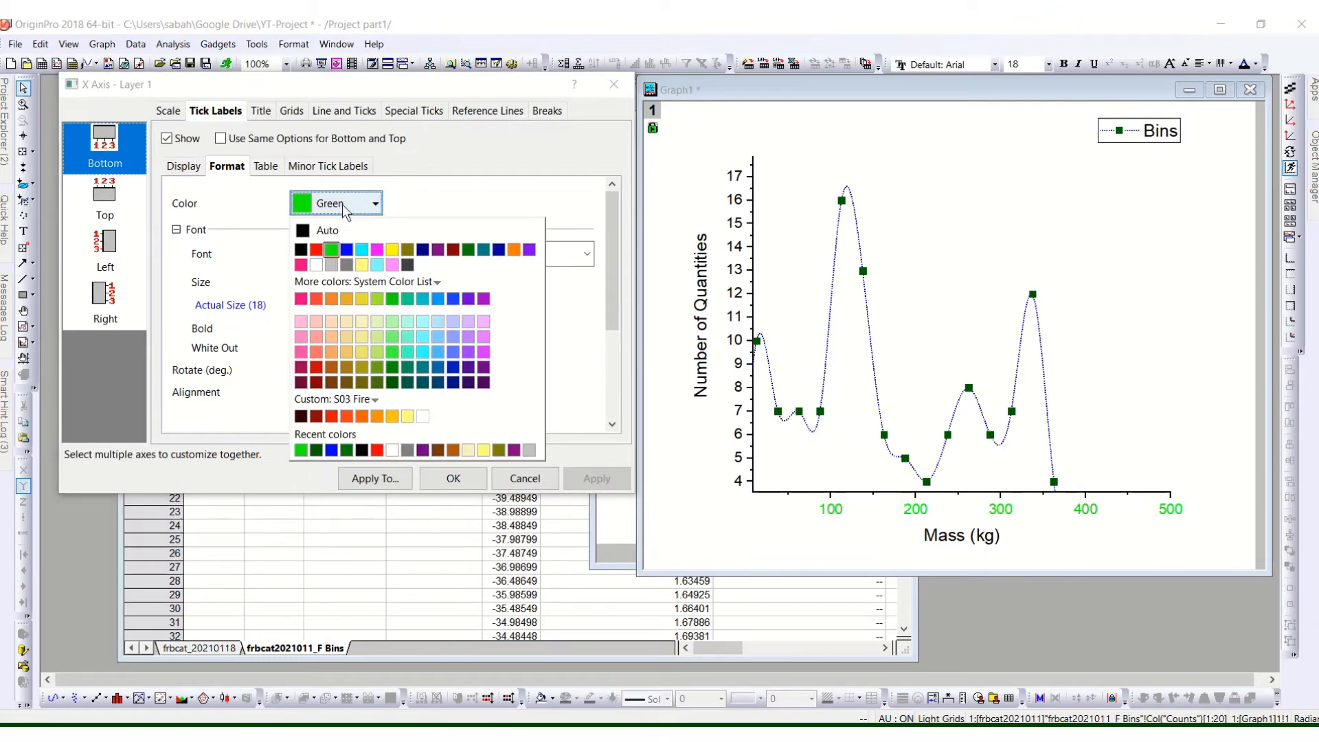
left_click(308, 228)
left_click(440, 256)
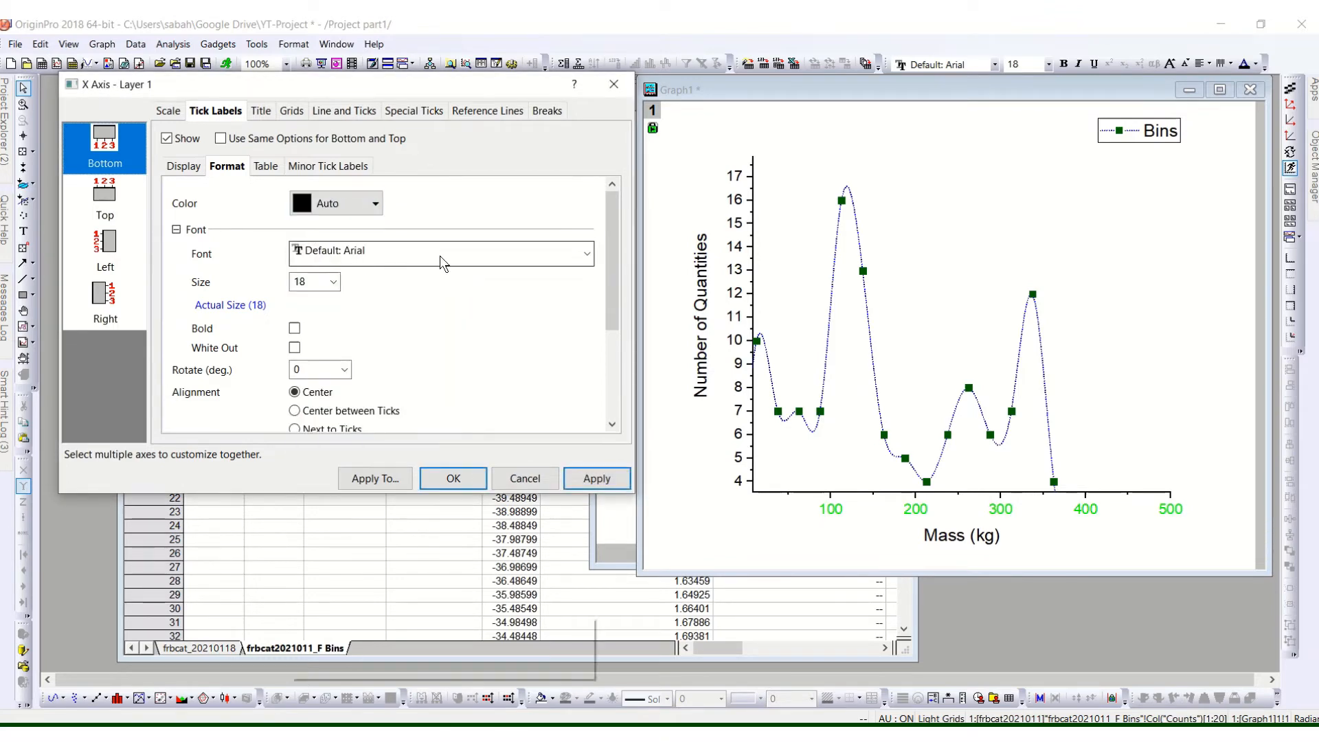
Step: Review the bottom axis tick labels' font, alignment, wrapping, offset, table and minor tick label options
left_click(232, 266)
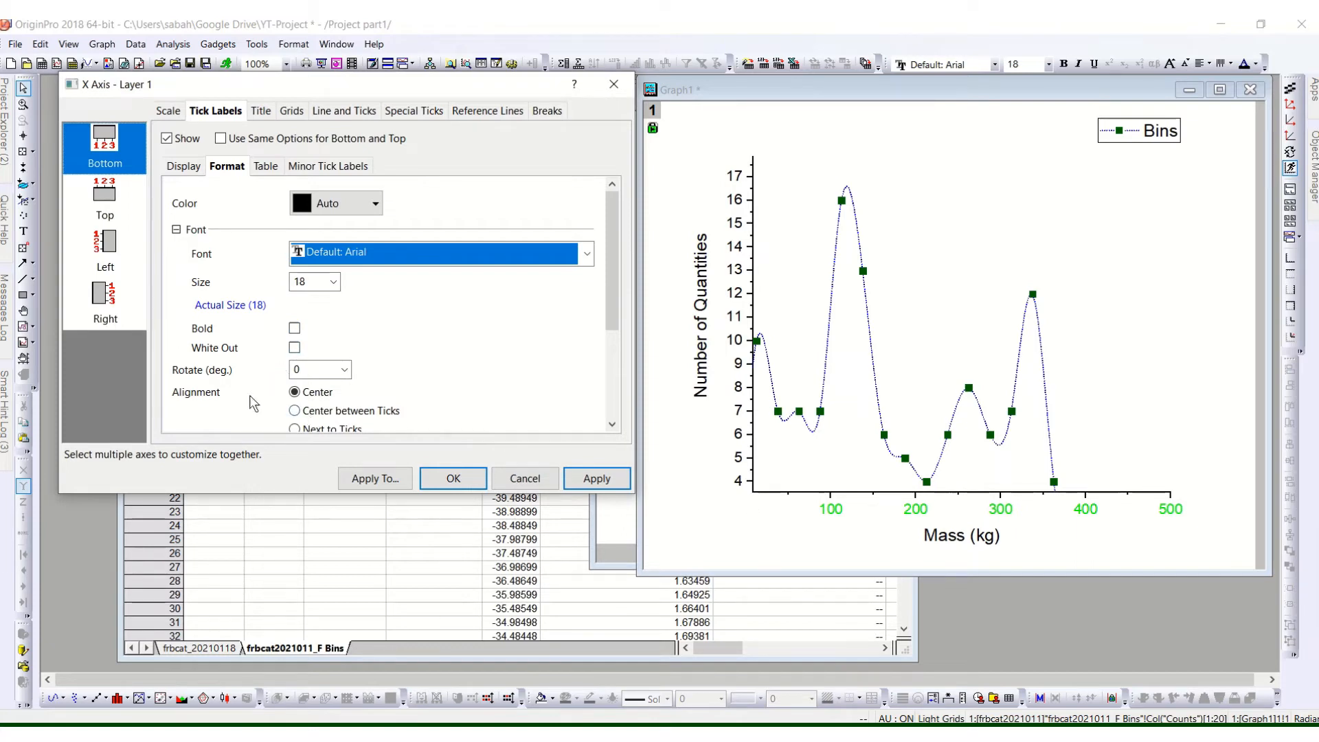
scroll(272, 375, "down", 2)
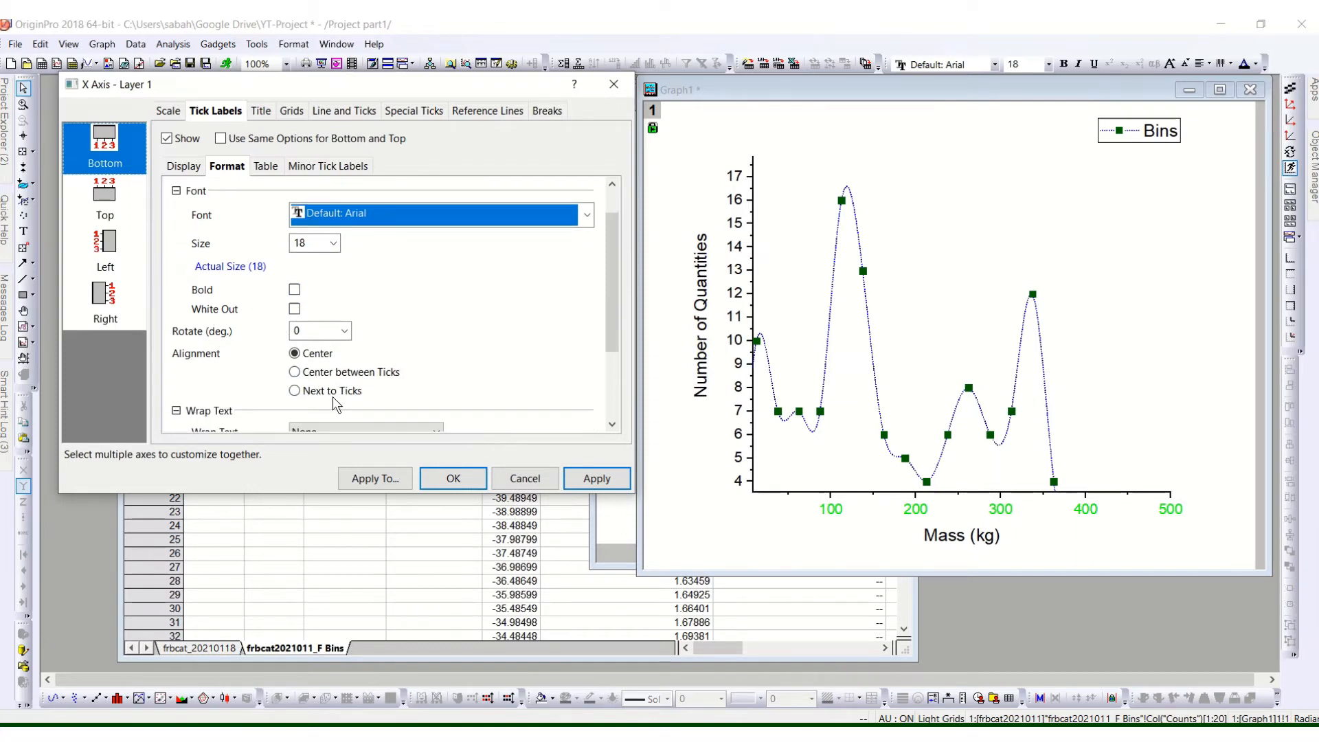
scroll(229, 381, "down", 5)
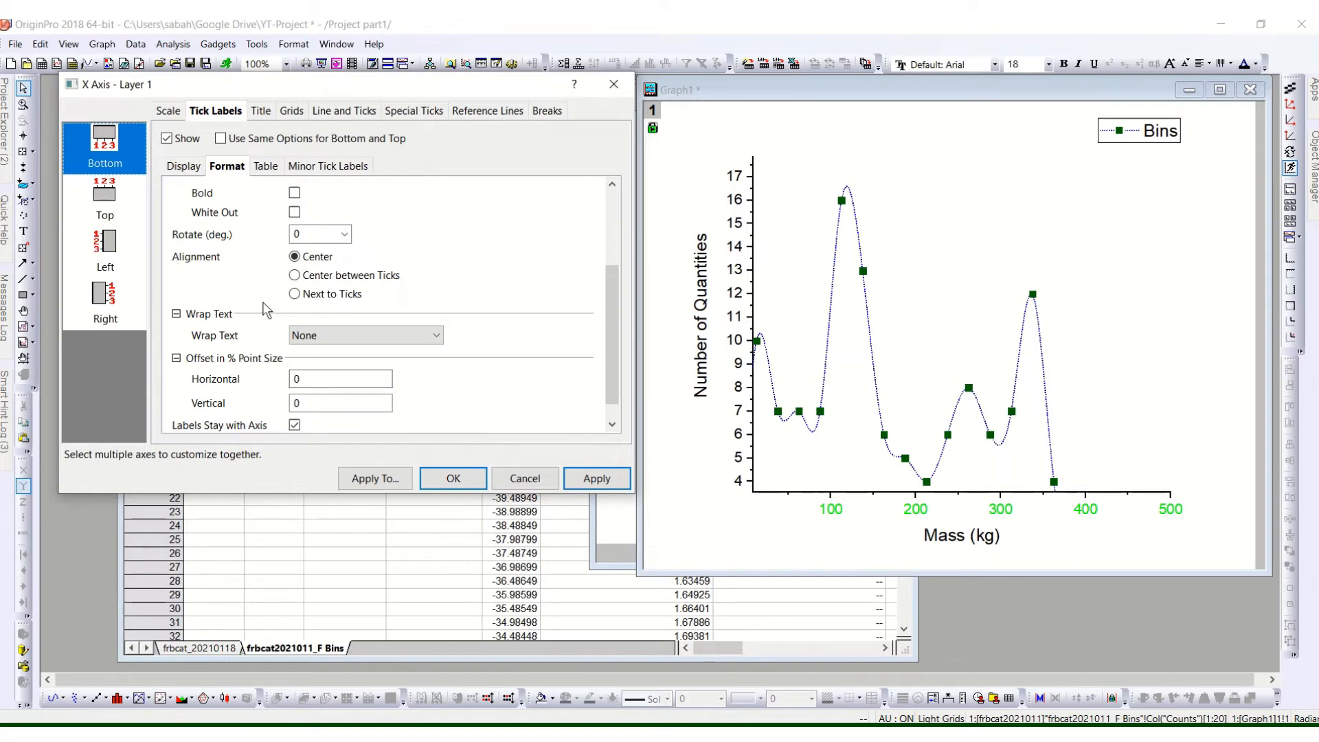
scroll(269, 306, "up", 4)
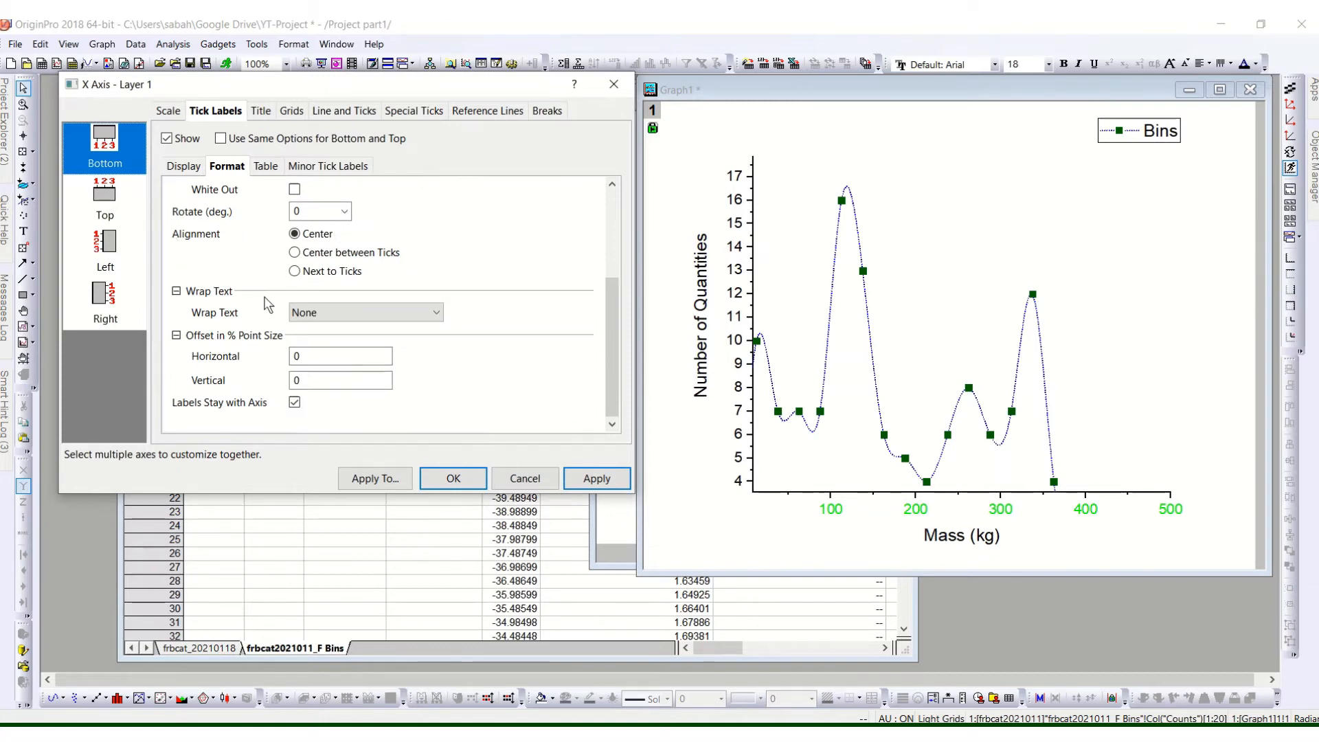
left_click(267, 165)
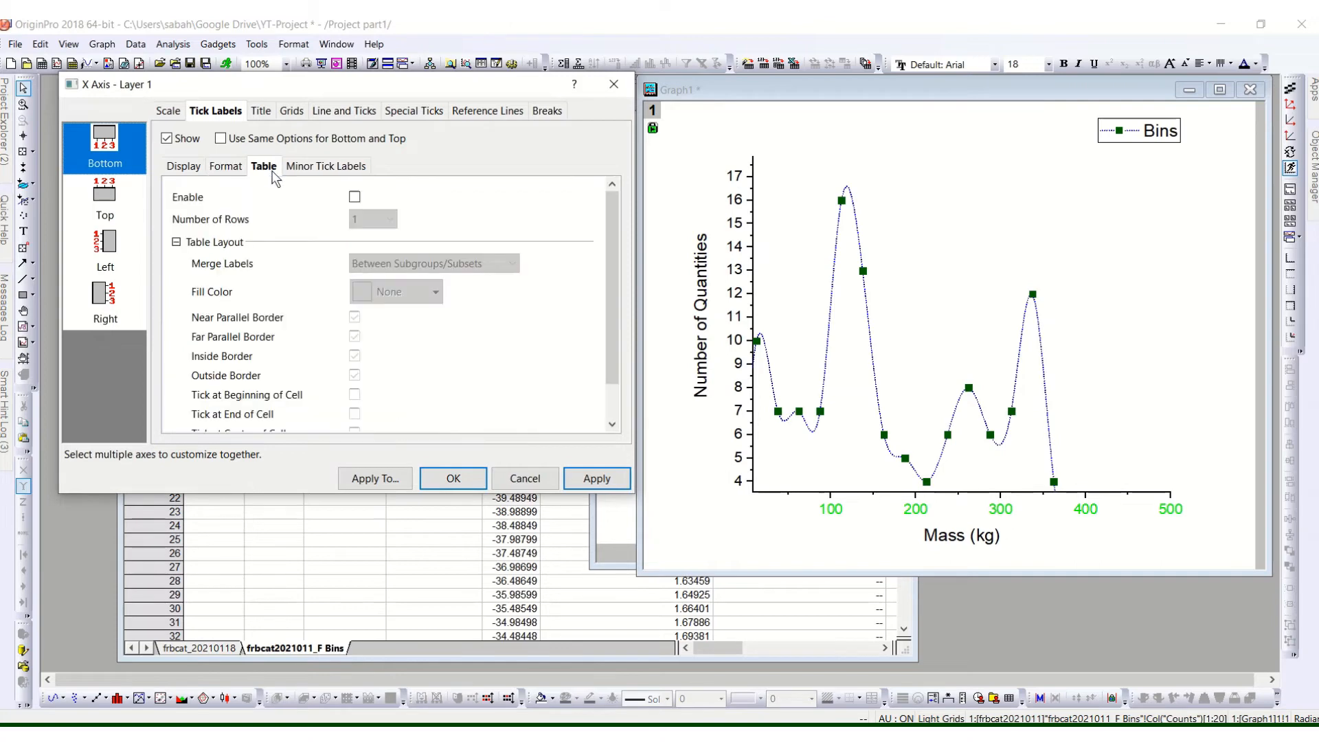
left_click(321, 170)
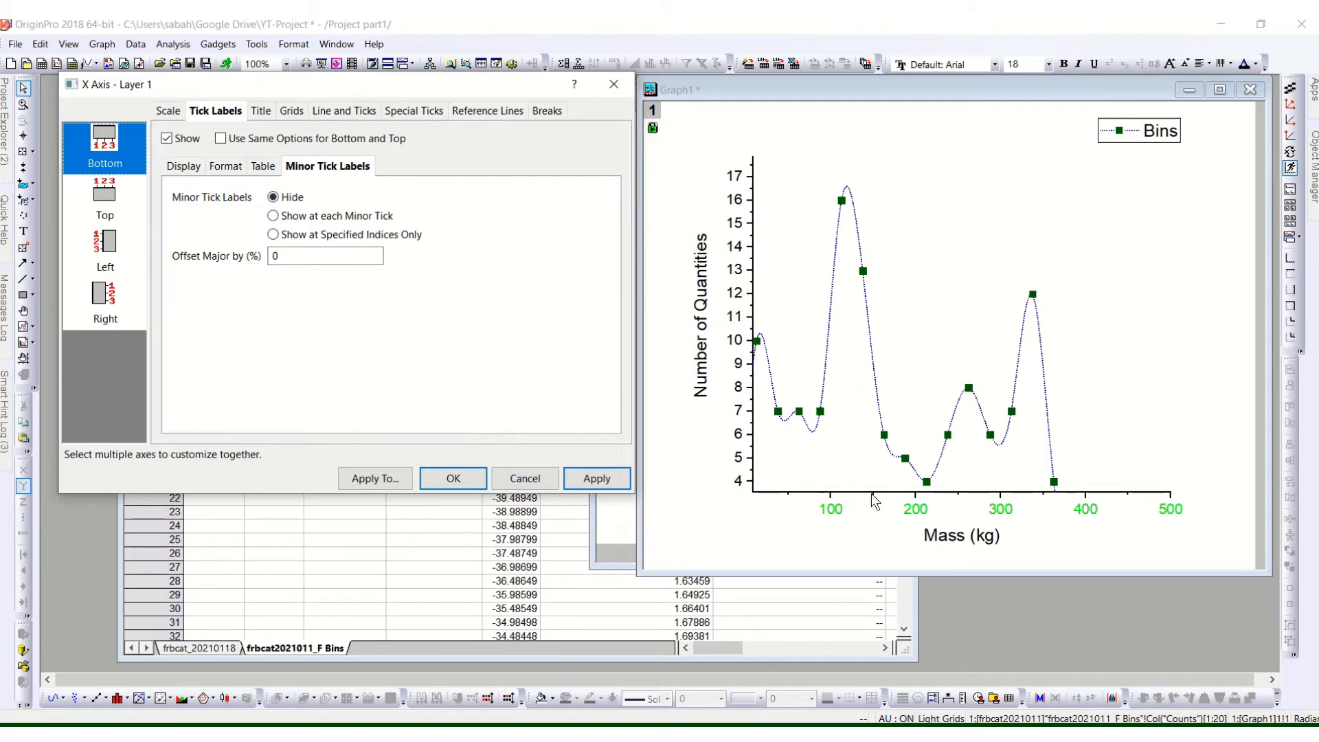
Step: Try a minor tick count of 5 on the horizontal axis scale, and replace it with a count of 4, applying each
left_click(170, 110)
scroll(448, 363, "down", 1)
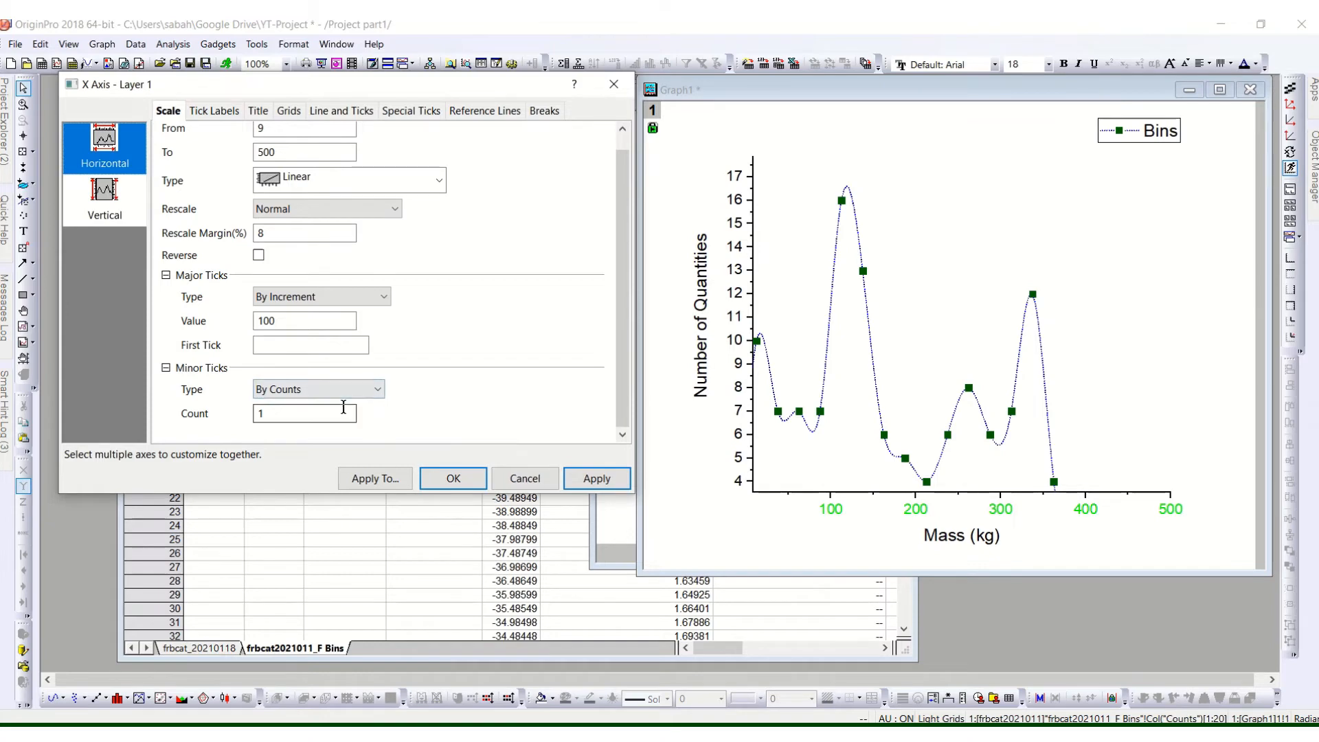
double_click(315, 413)
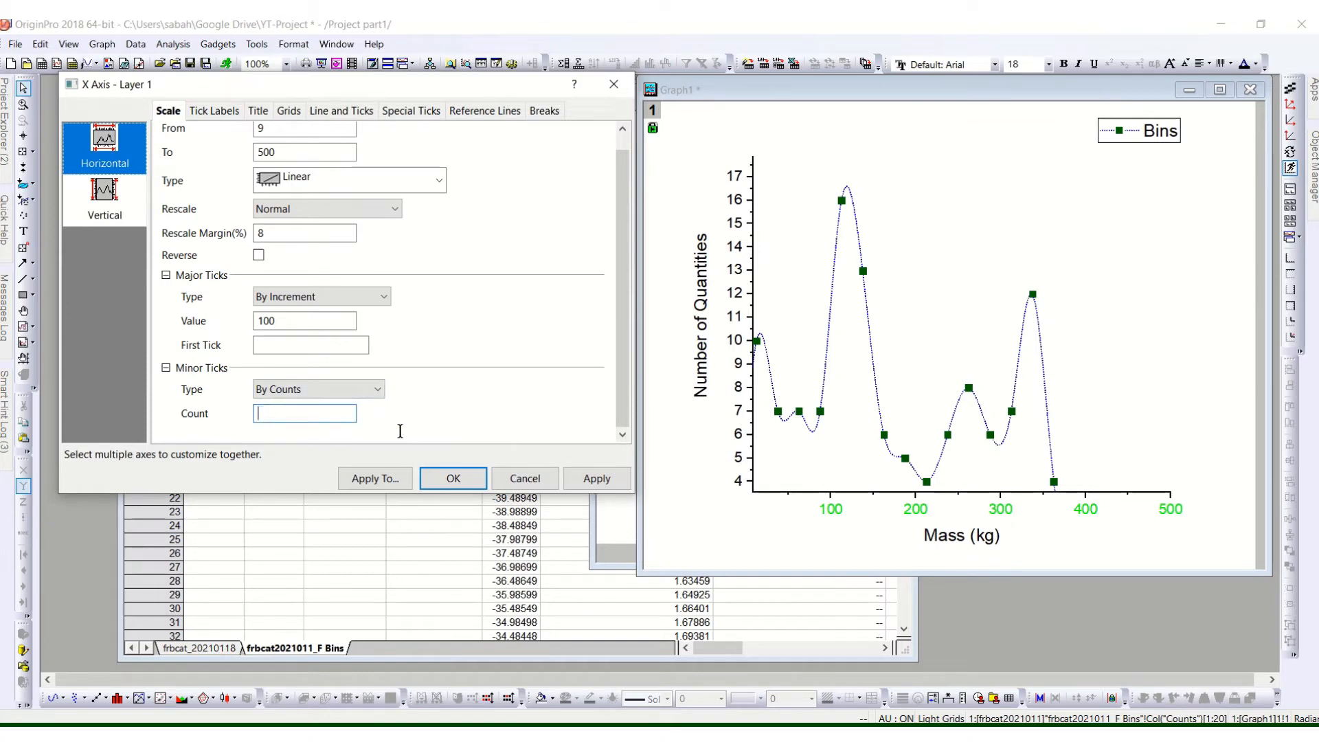
type("5")
left_click(596, 478)
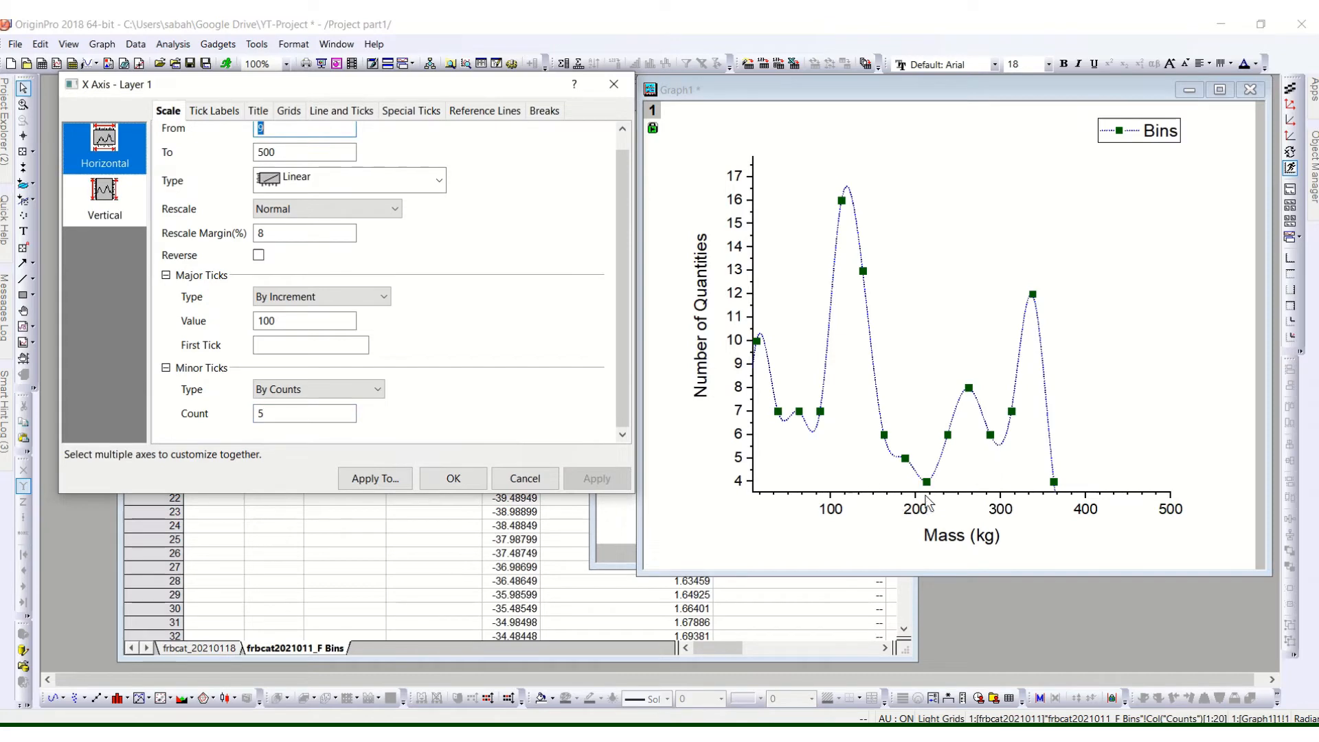
double_click(330, 412)
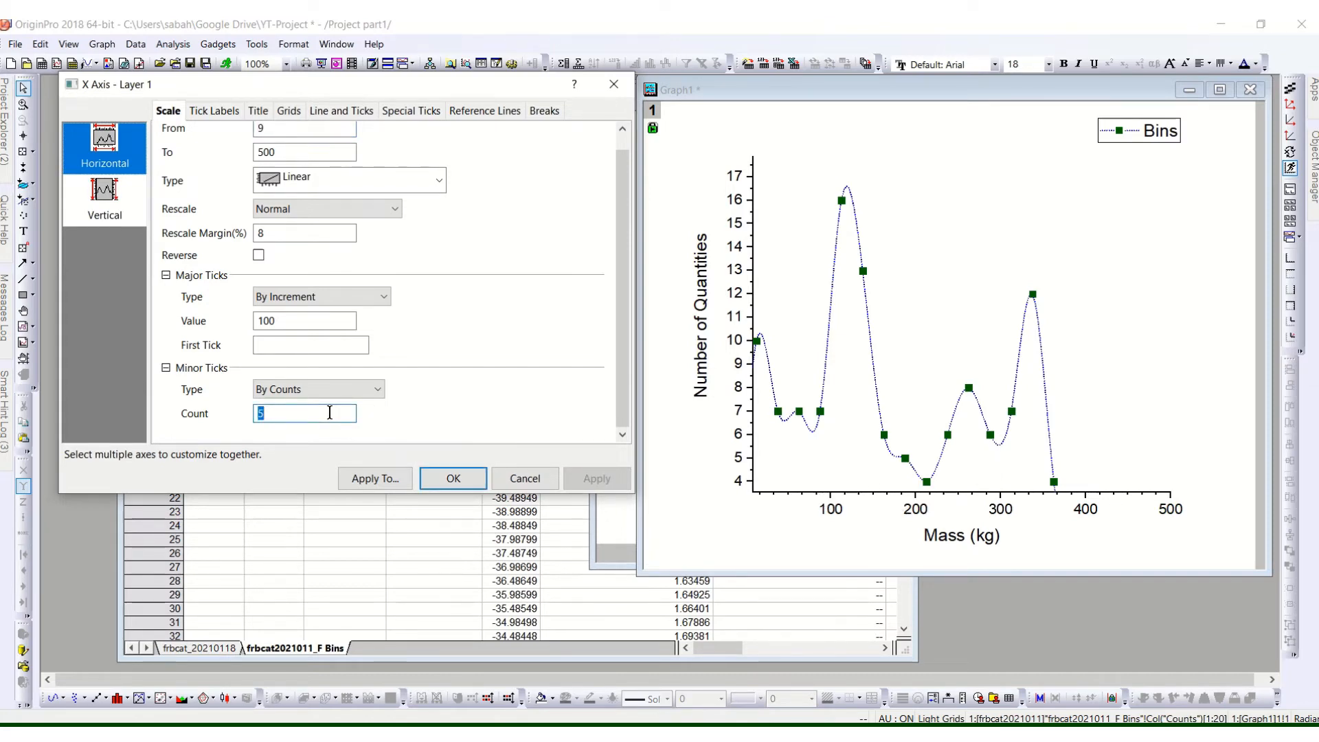
type("4")
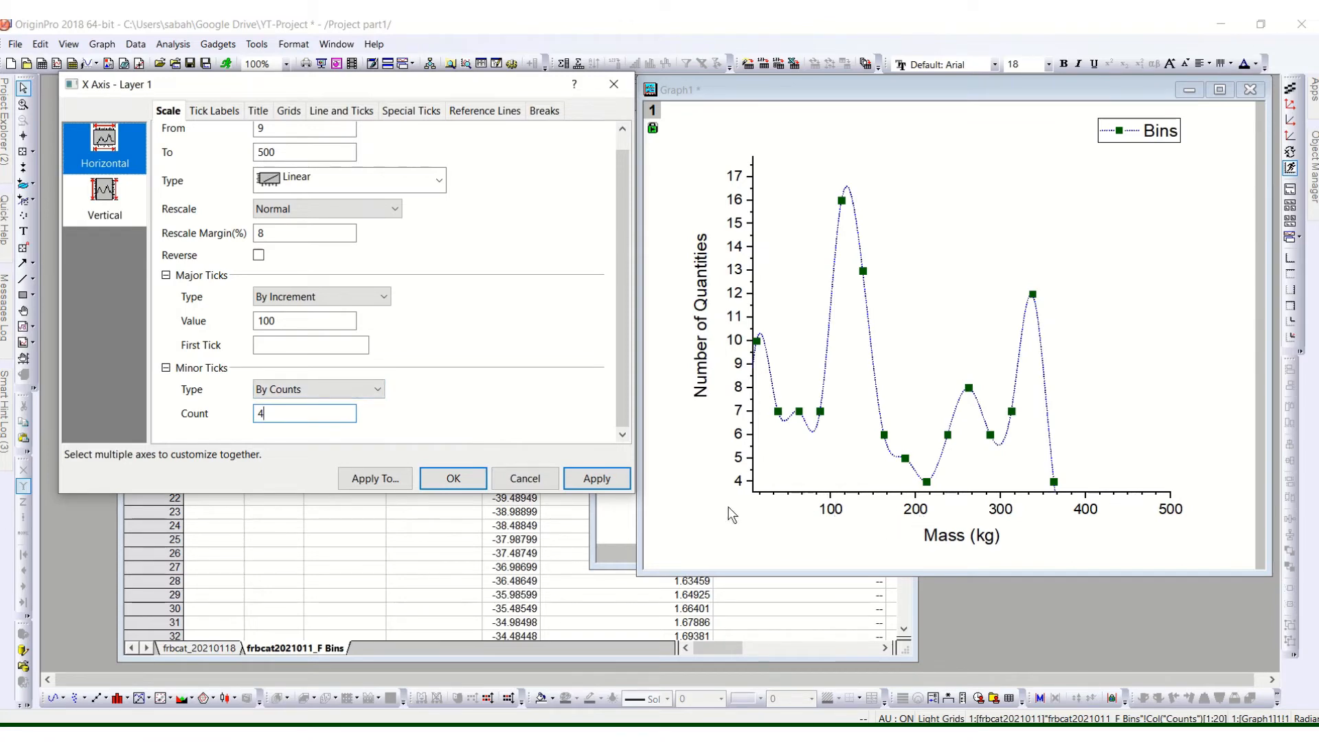
left_click(592, 478)
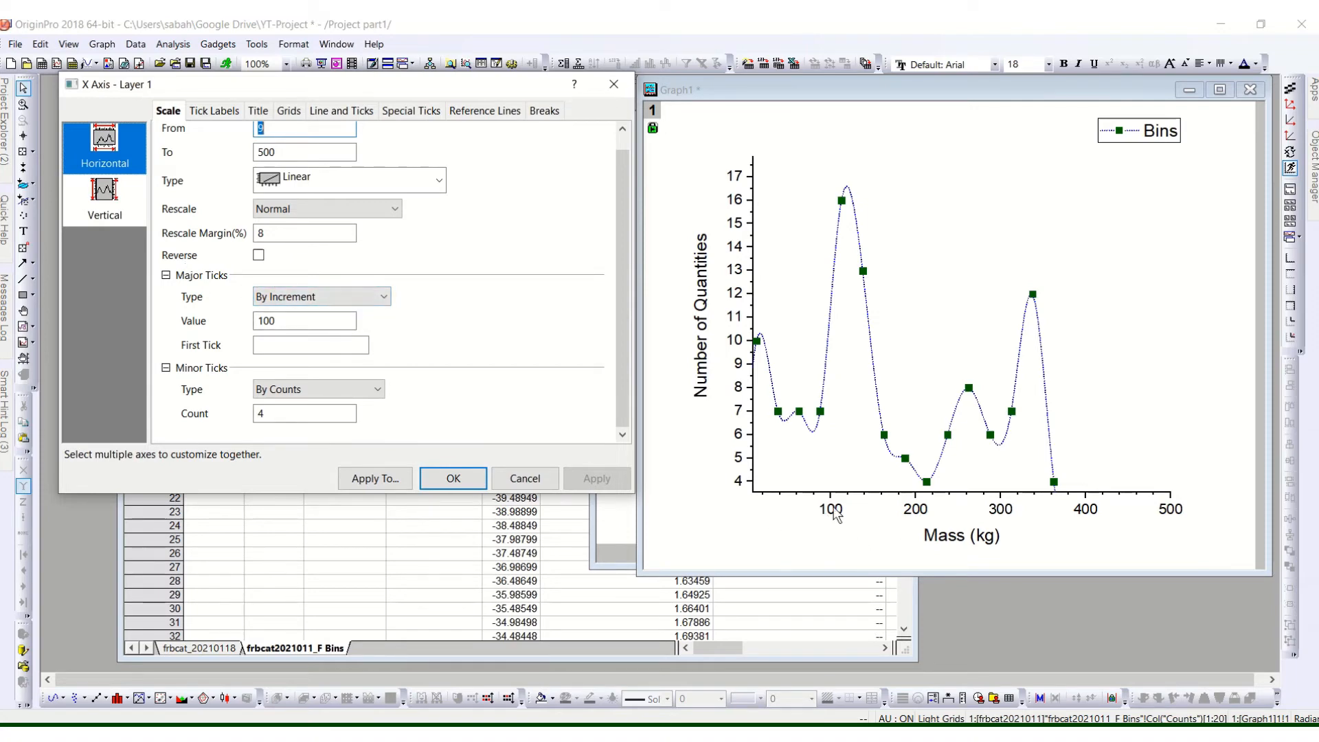
left_click(366, 300)
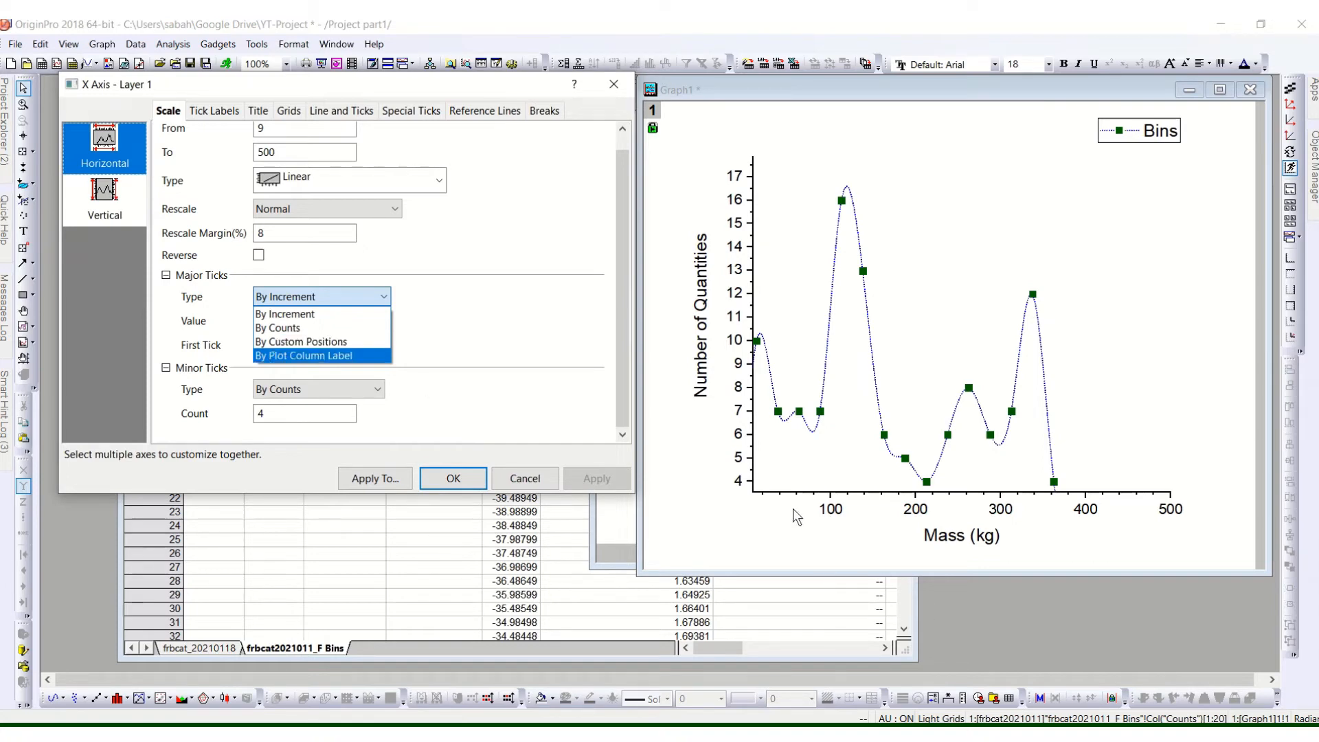
left_click(512, 323)
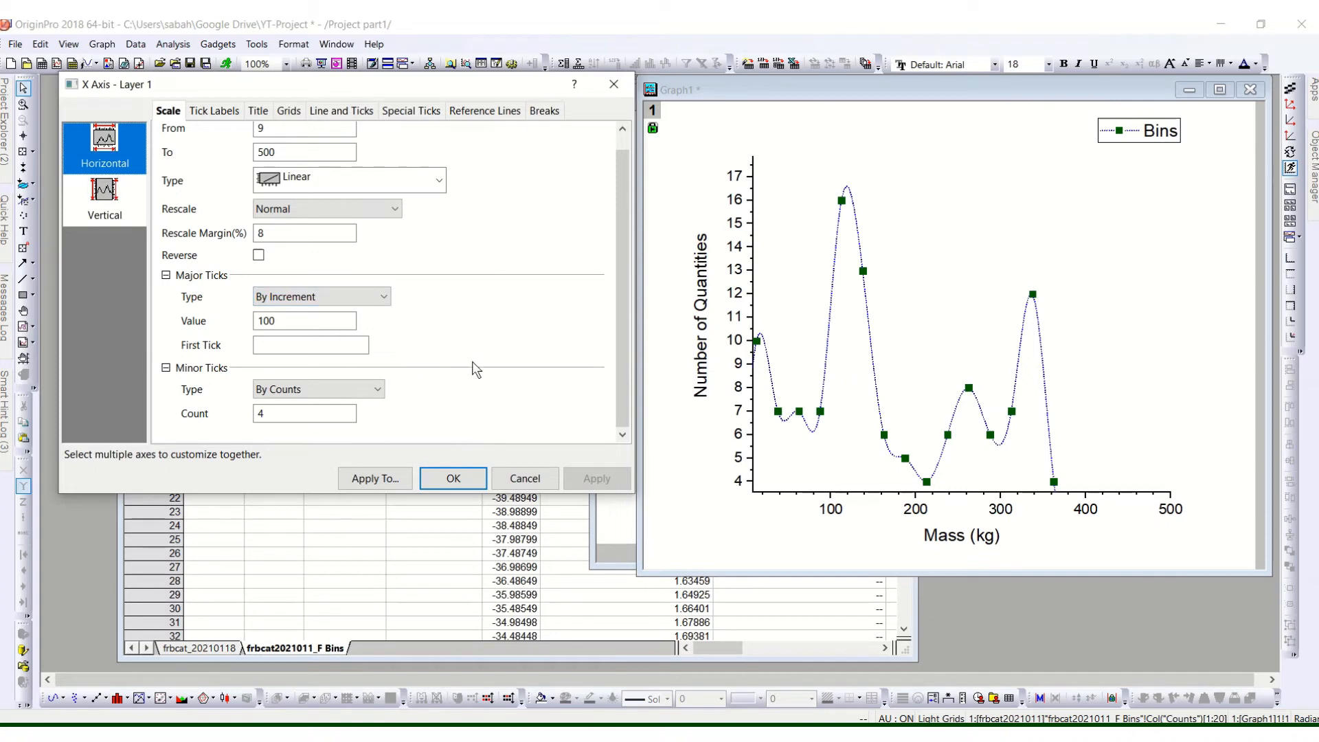
left_click(257, 111)
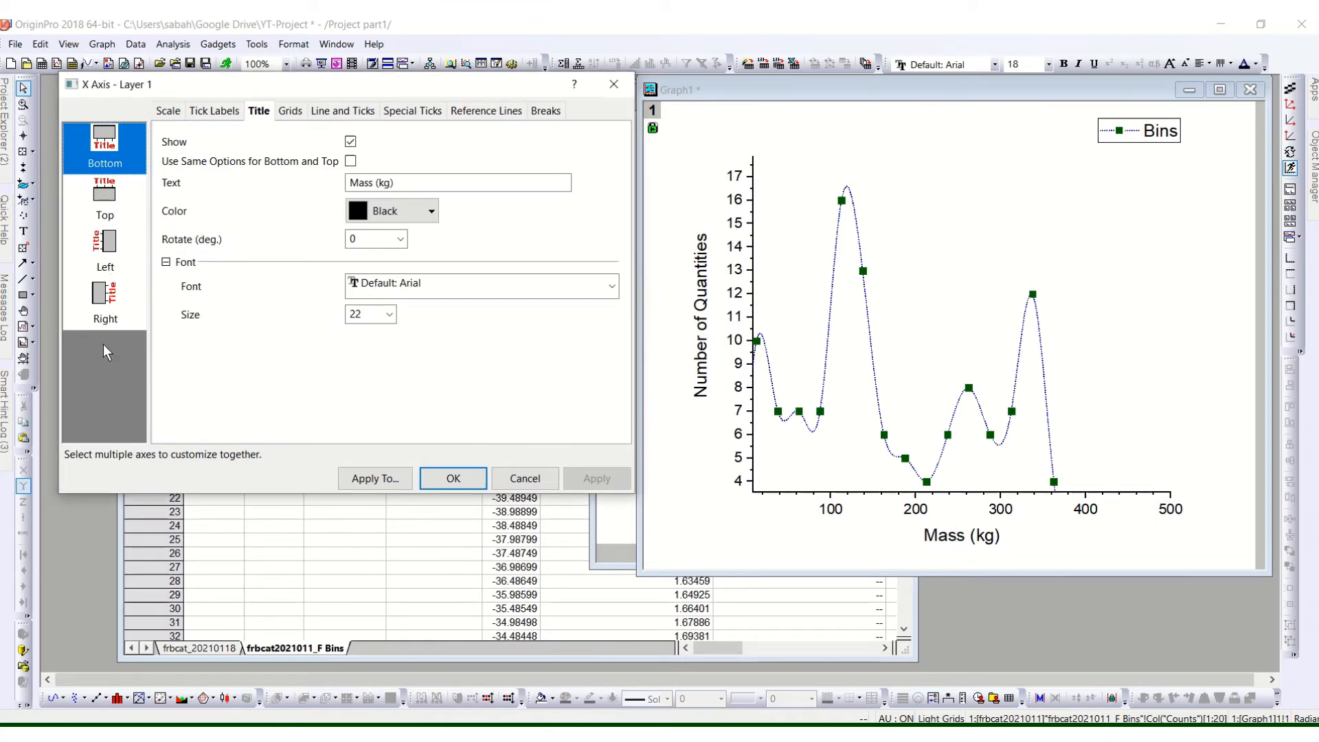
Step: Try showing the major and minor vertical grid lines on the graph, applying each one
left_click(299, 117)
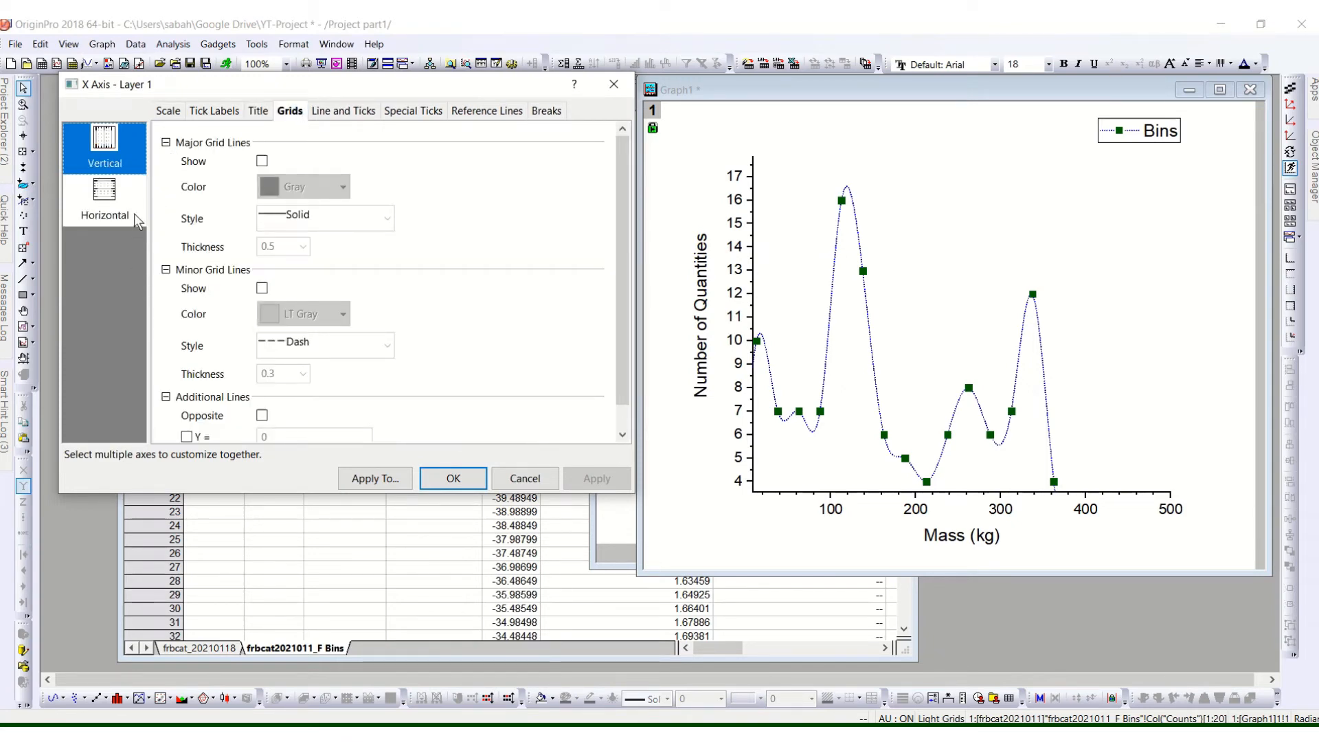
left_click(262, 161)
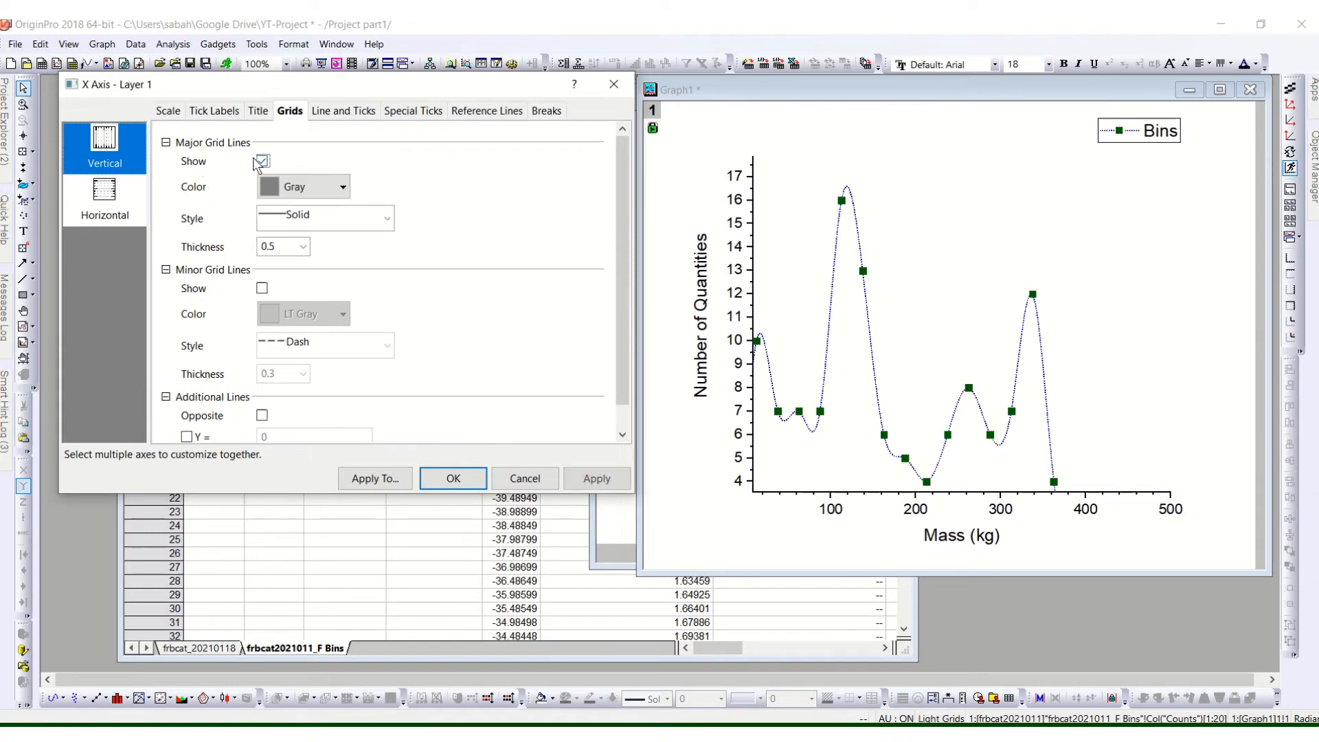
left_click(597, 478)
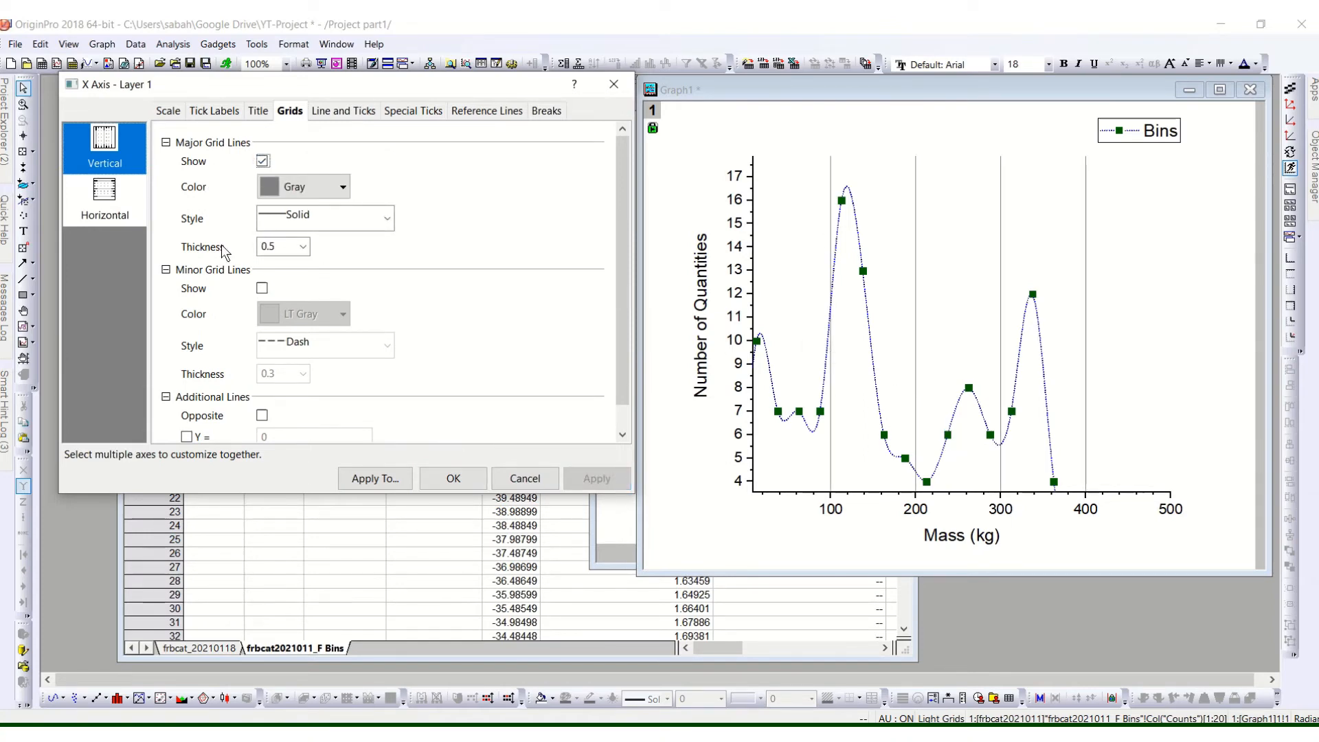
left_click(262, 288)
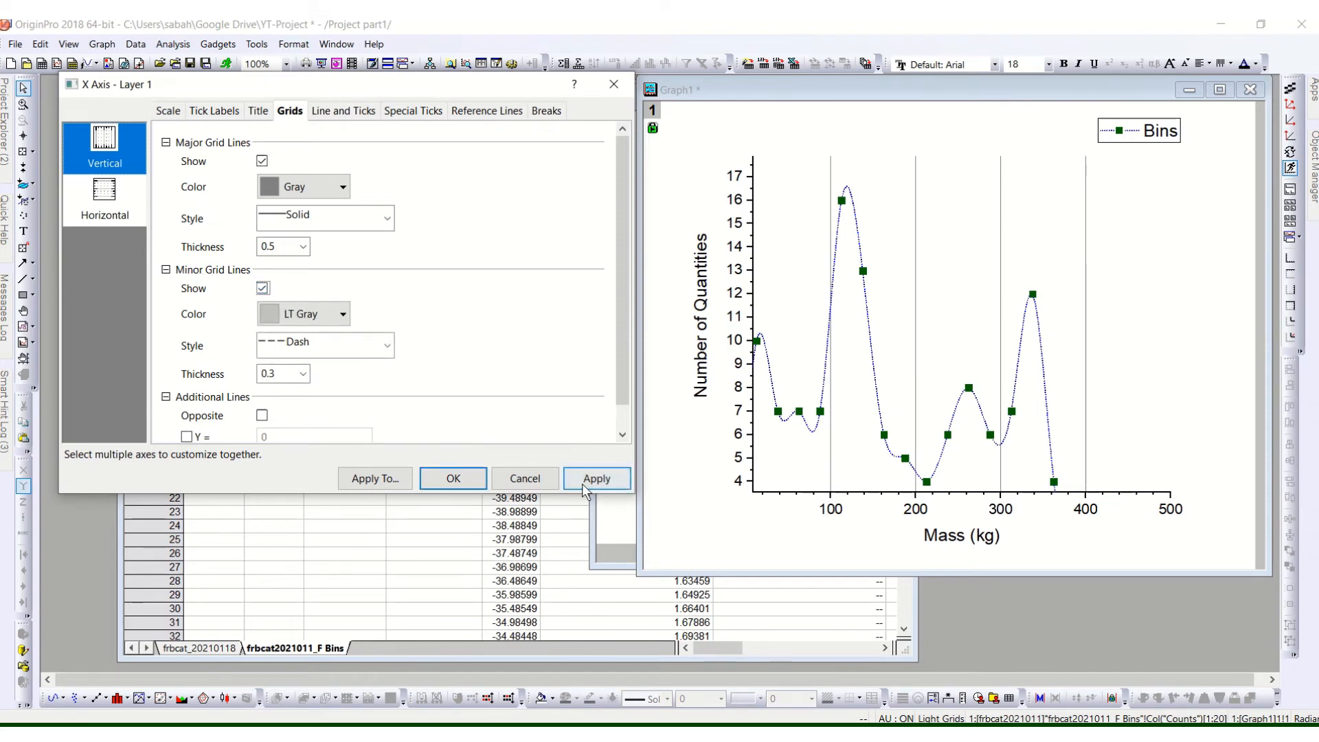
left_click(583, 484)
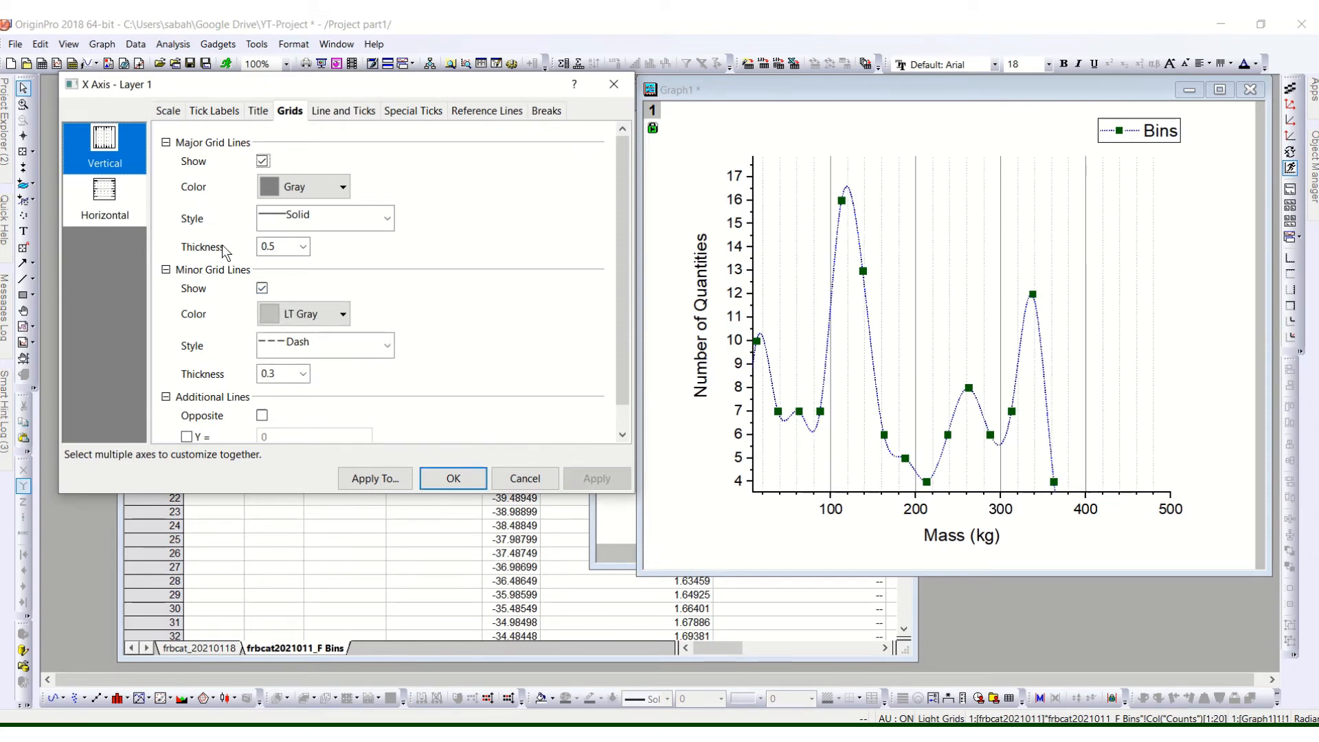
Step: Hide both the minor and major vertical grid lines and apply
left_click(262, 288)
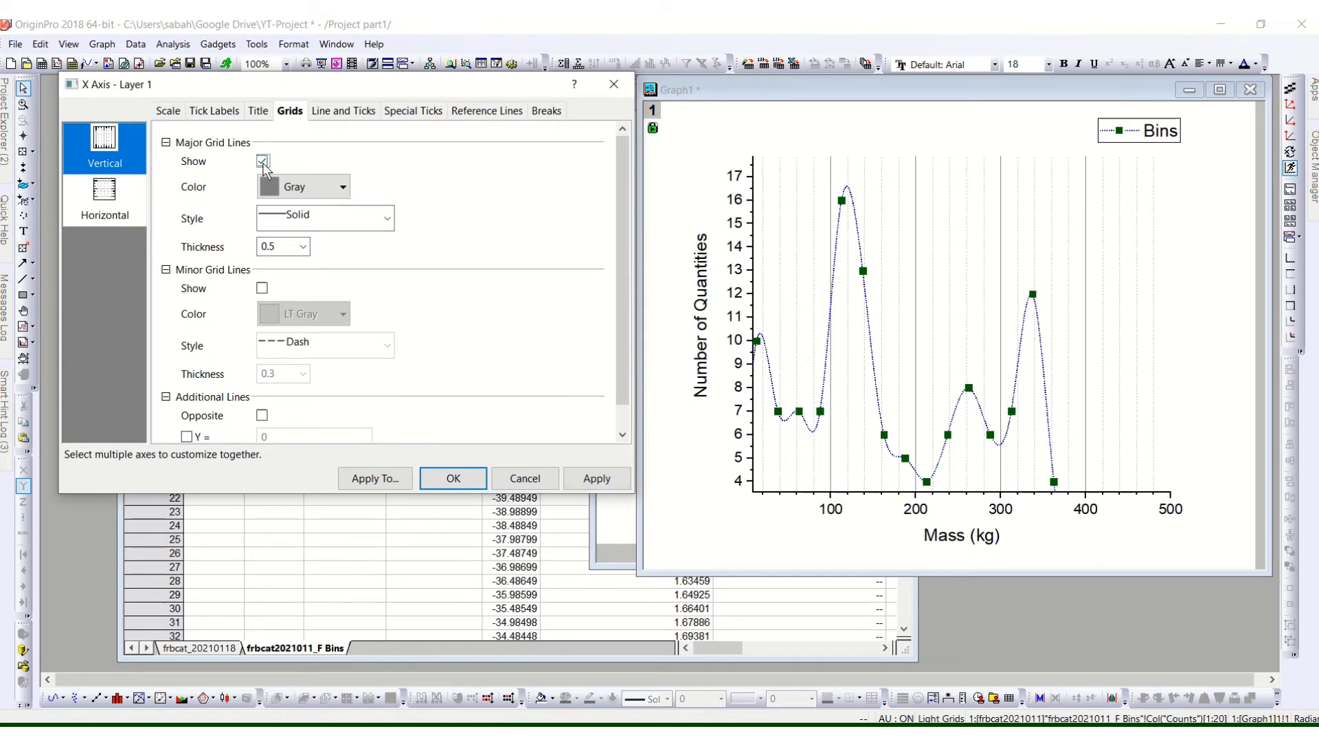
left_click(261, 161)
left_click(595, 479)
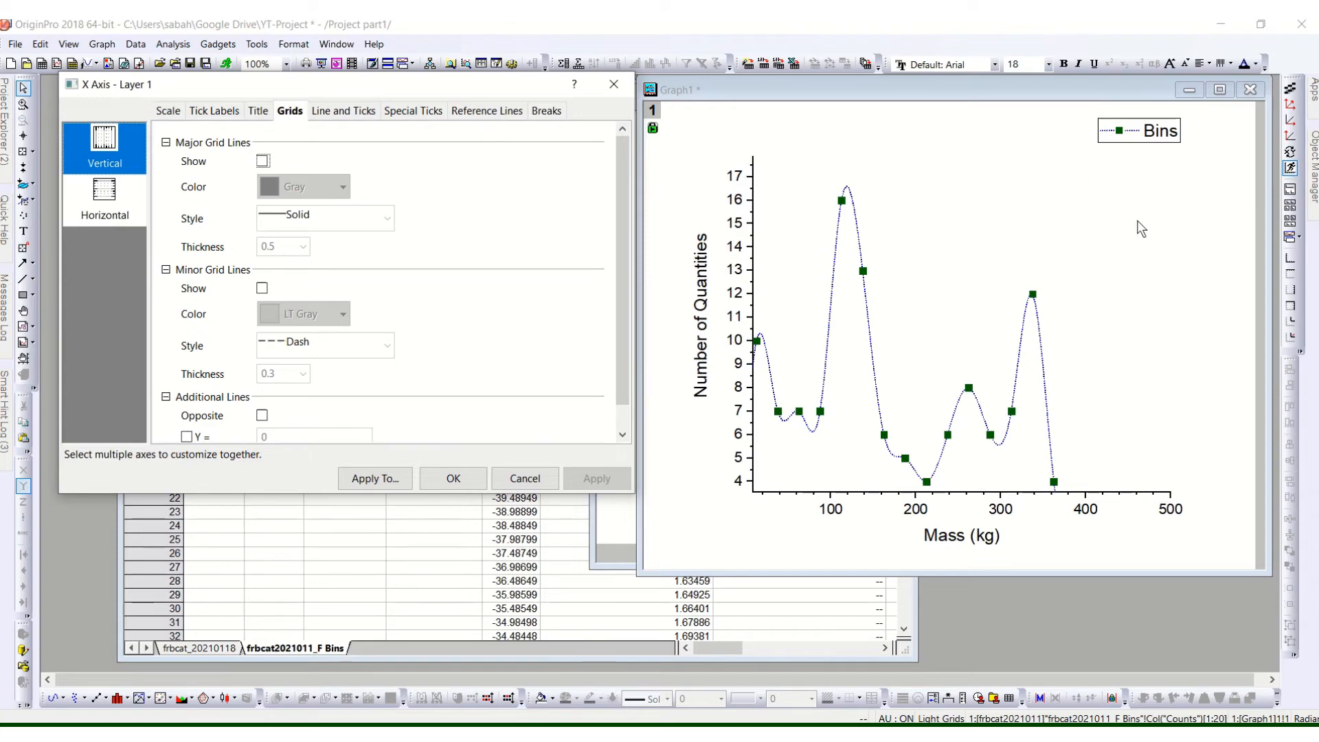
Step: Show the line and ticks of the top axis and apply
left_click(357, 117)
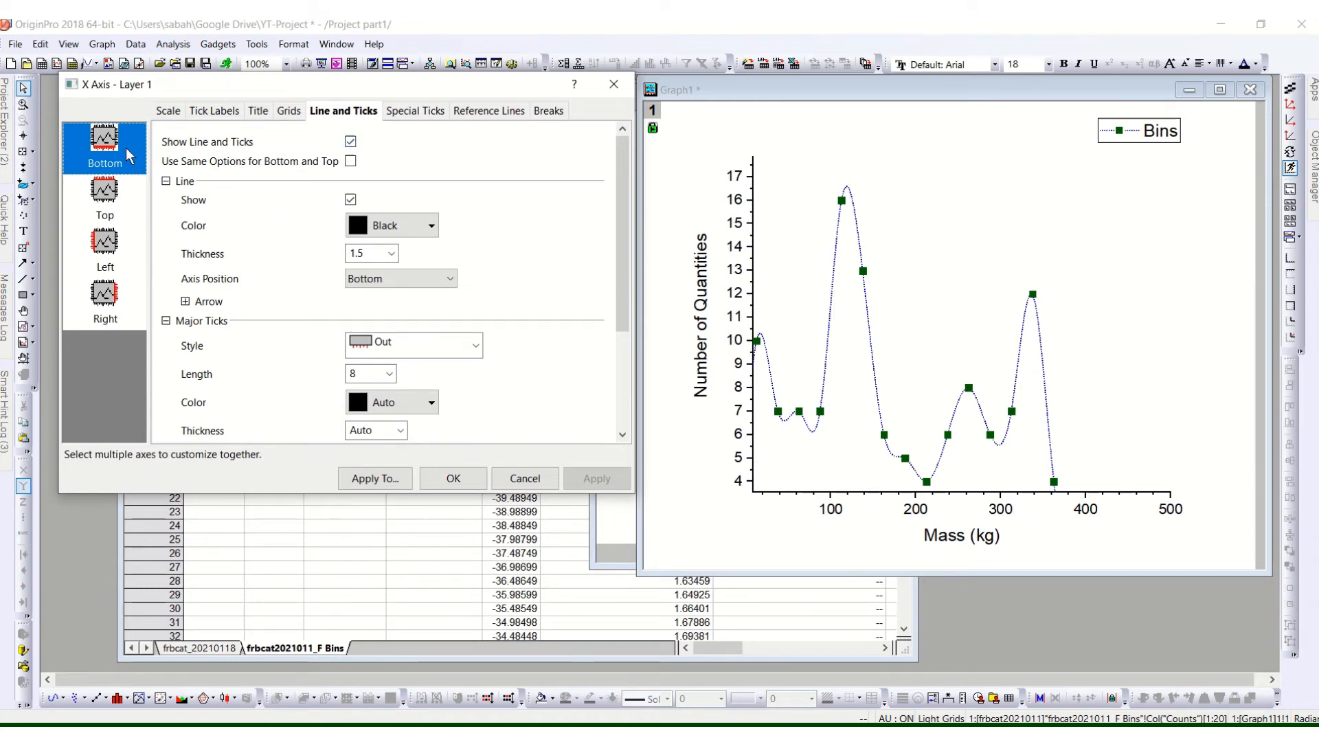
left_click(105, 210)
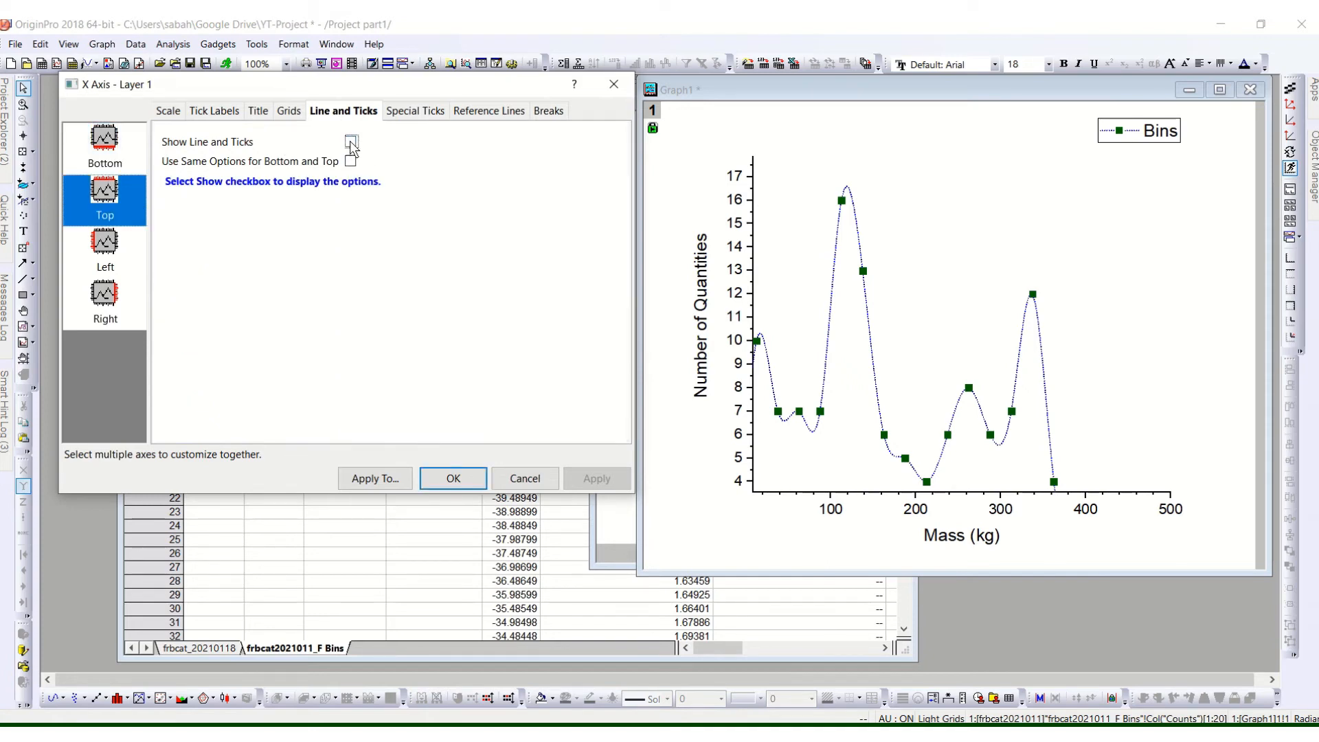
left_click(351, 142)
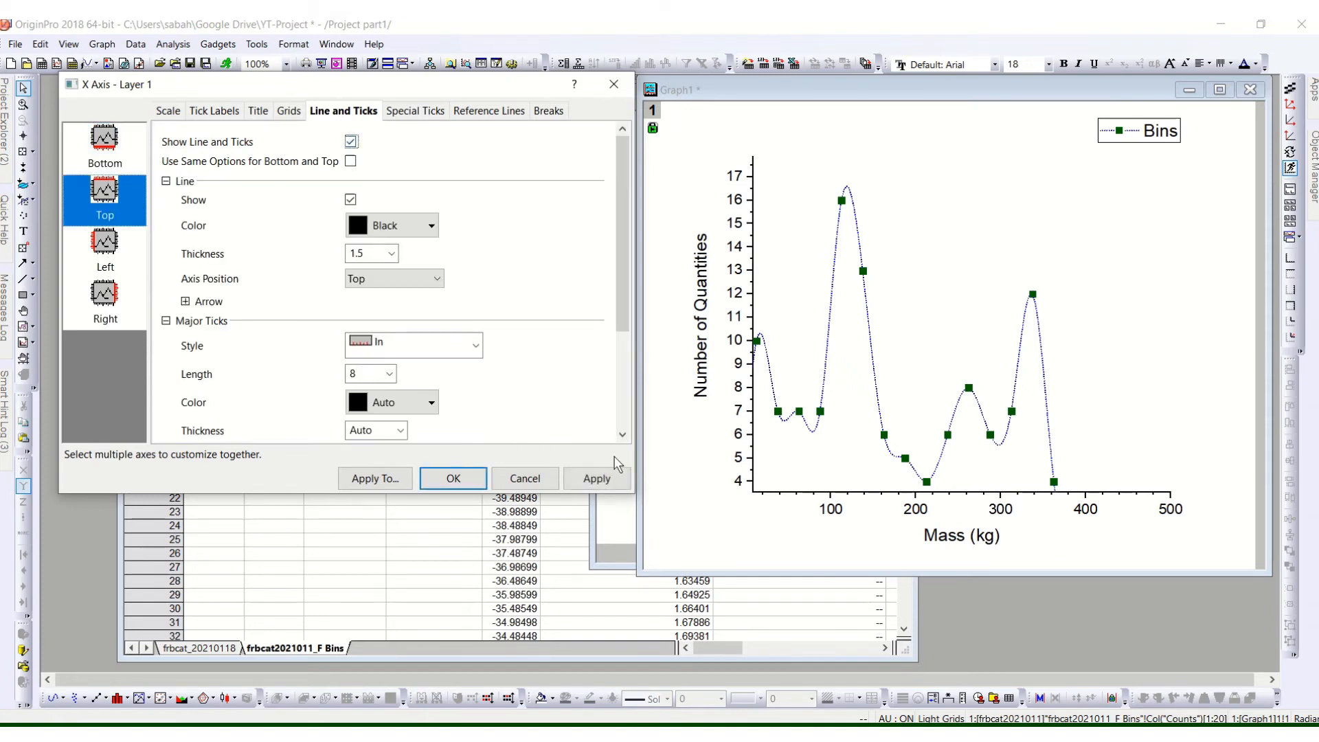
left_click(596, 478)
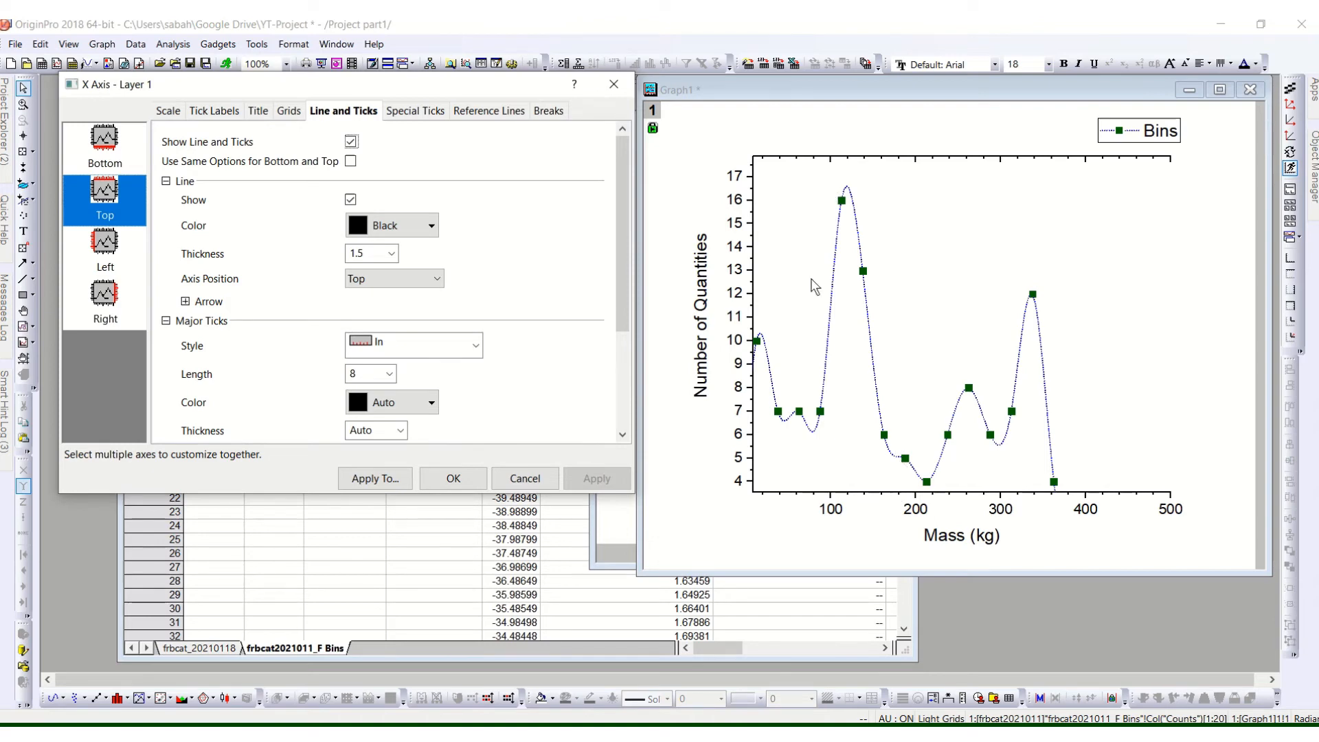
Step: Share the line and tick options between the bottom and top axes, set the major tick style to In, and apply
left_click(351, 161)
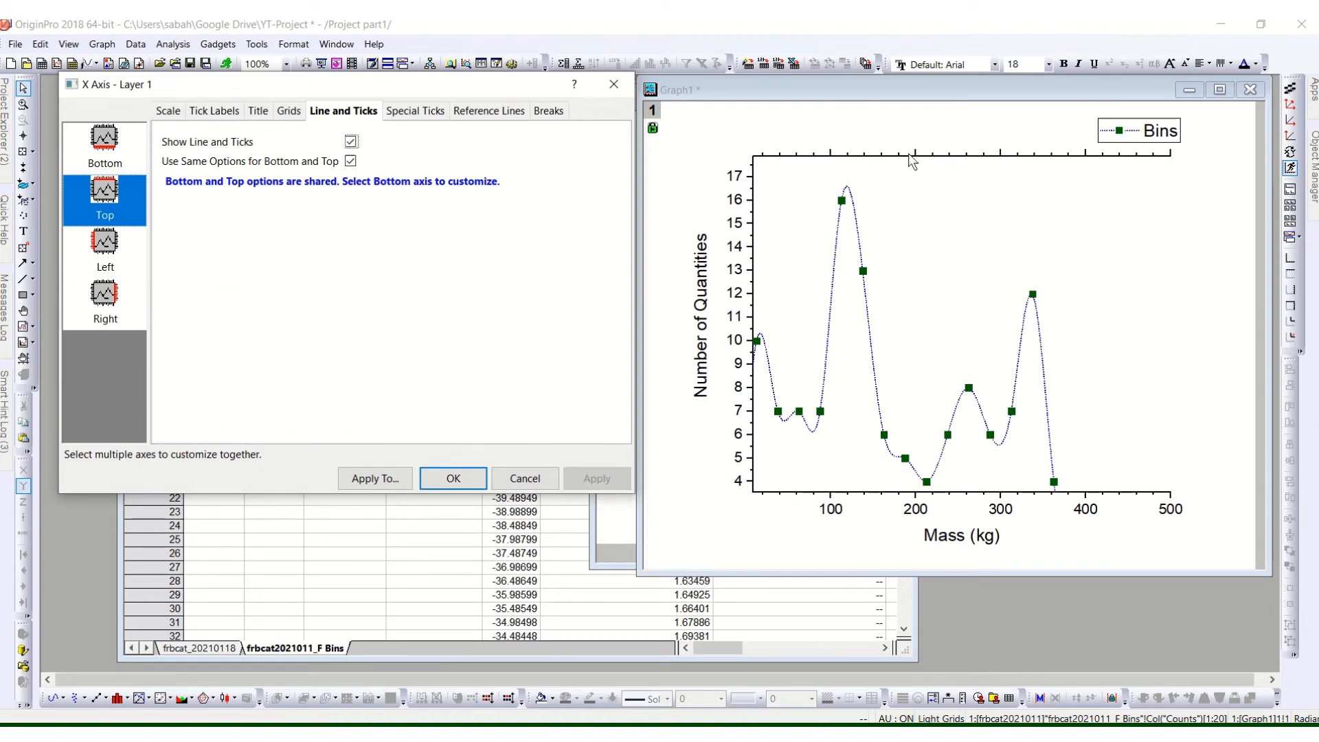
left_click(126, 156)
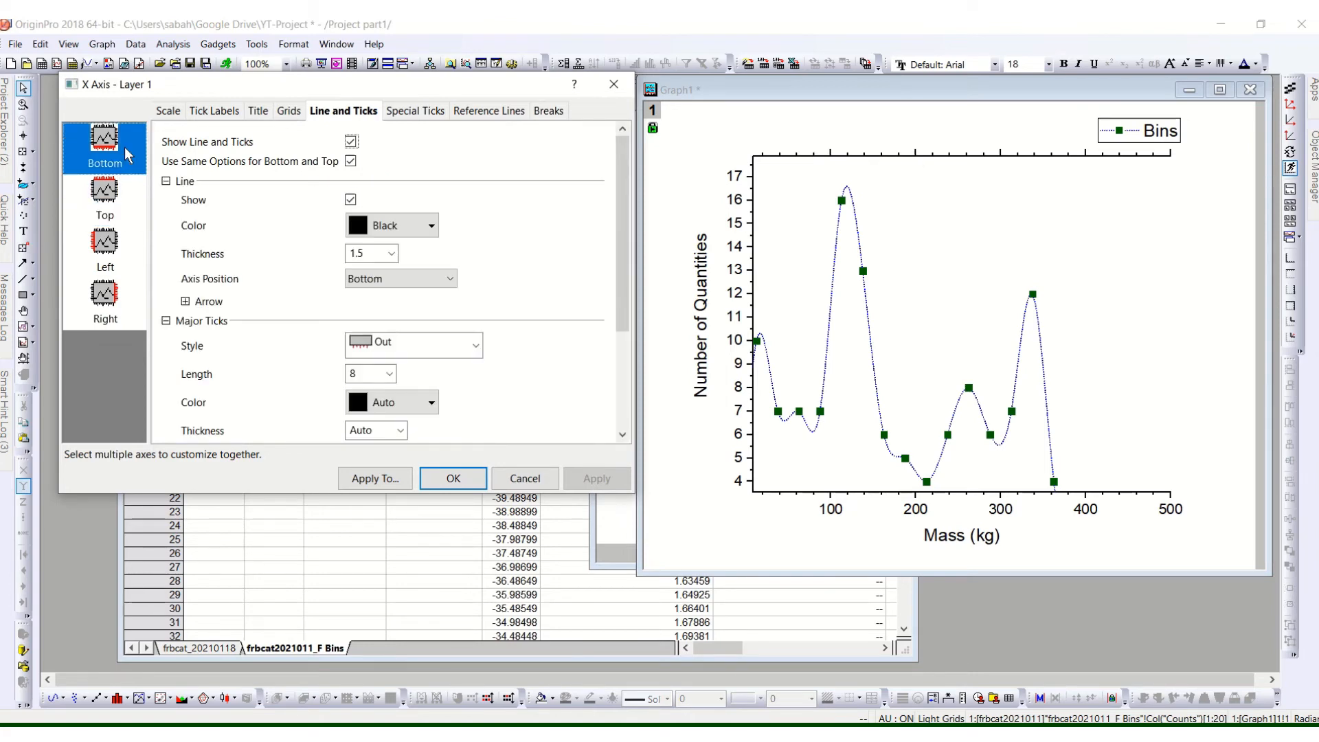
left_click(441, 343)
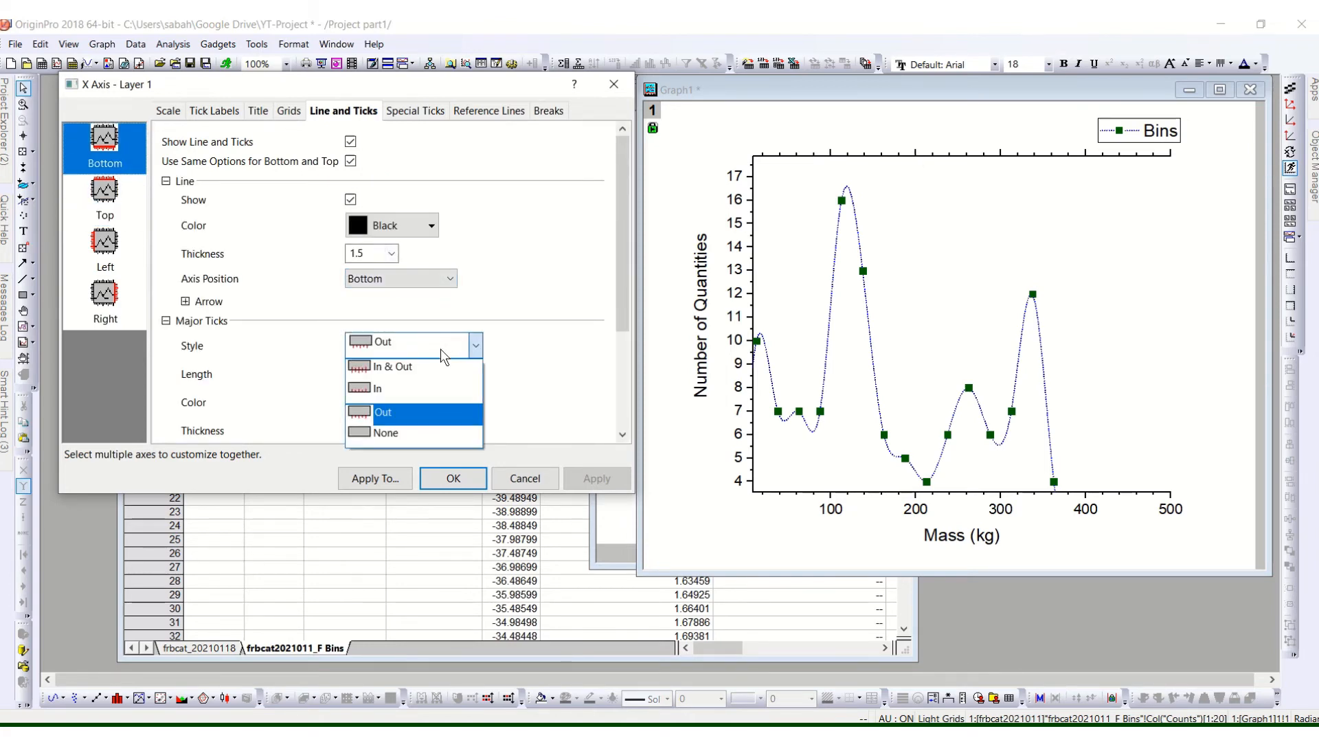
left_click(432, 390)
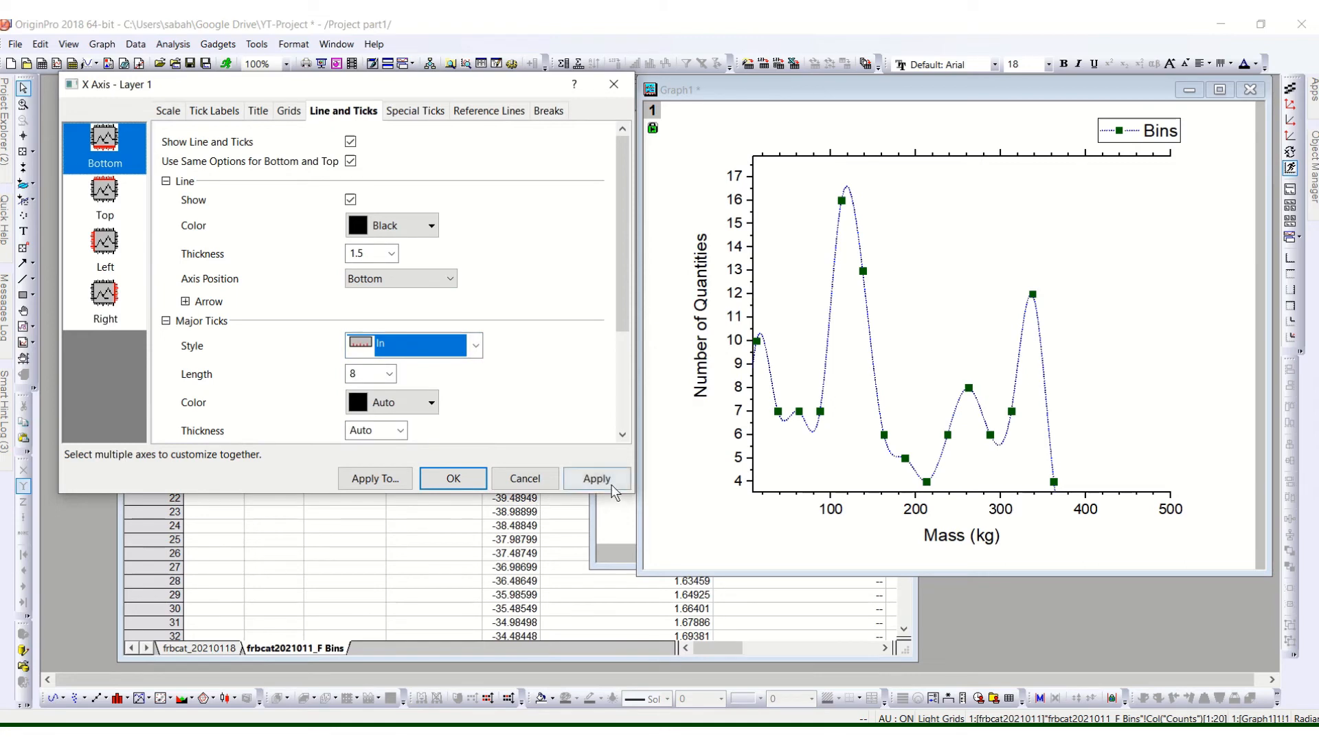
left_click(615, 479)
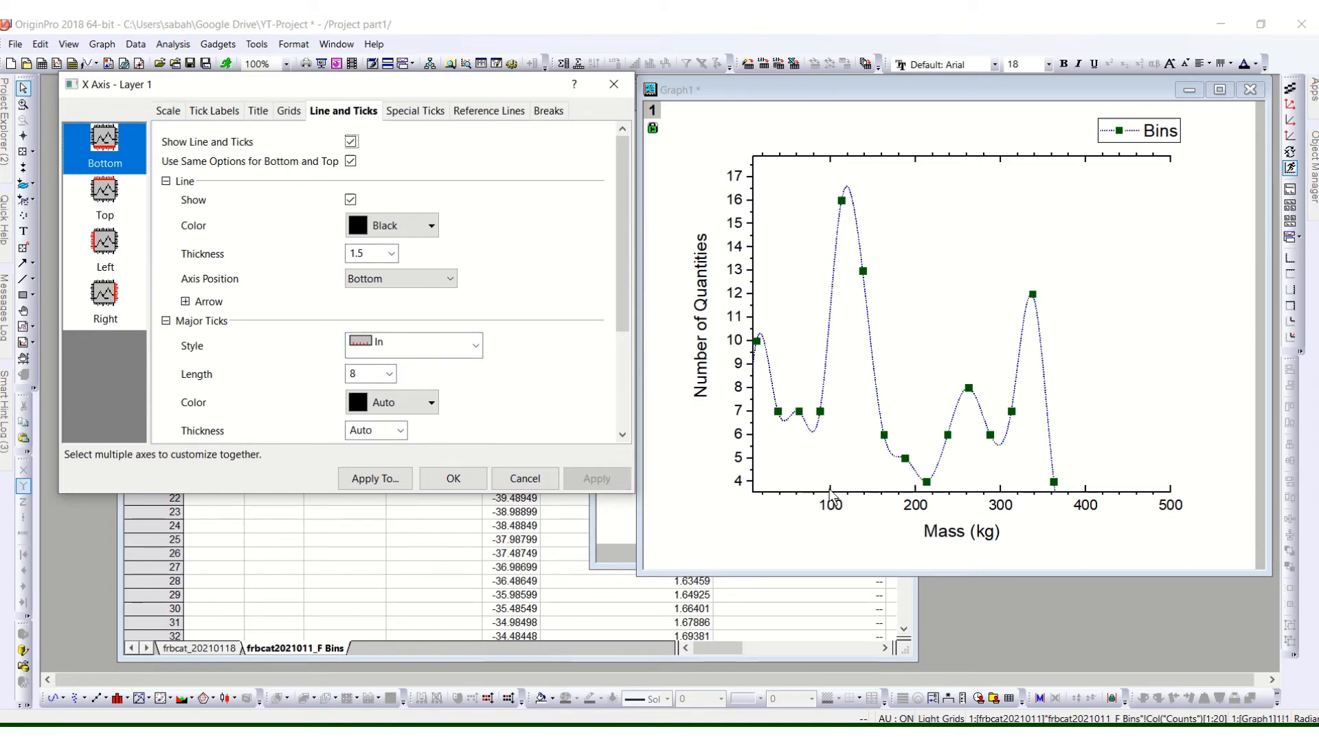
Step: Set the minor tick style shared by the bottom and top axes to In and apply it
scroll(329, 307, "down", 2)
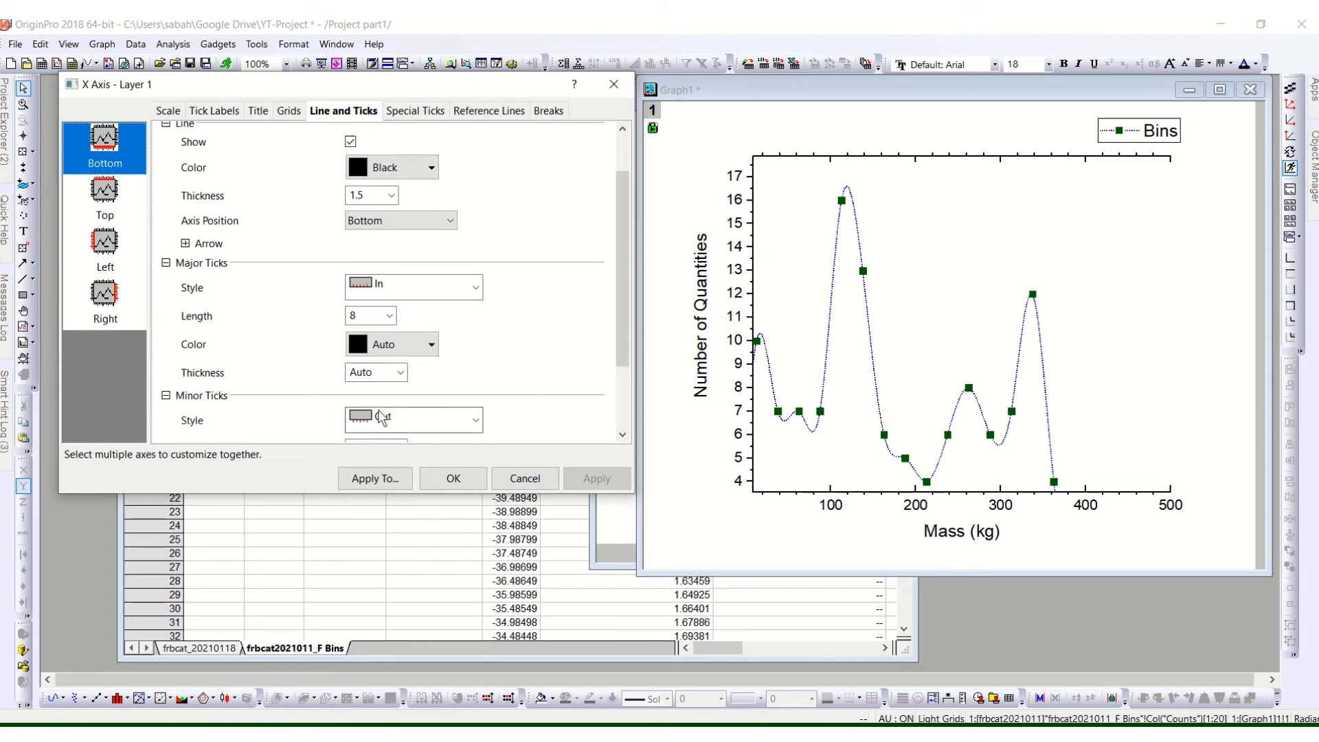
left_click(447, 419)
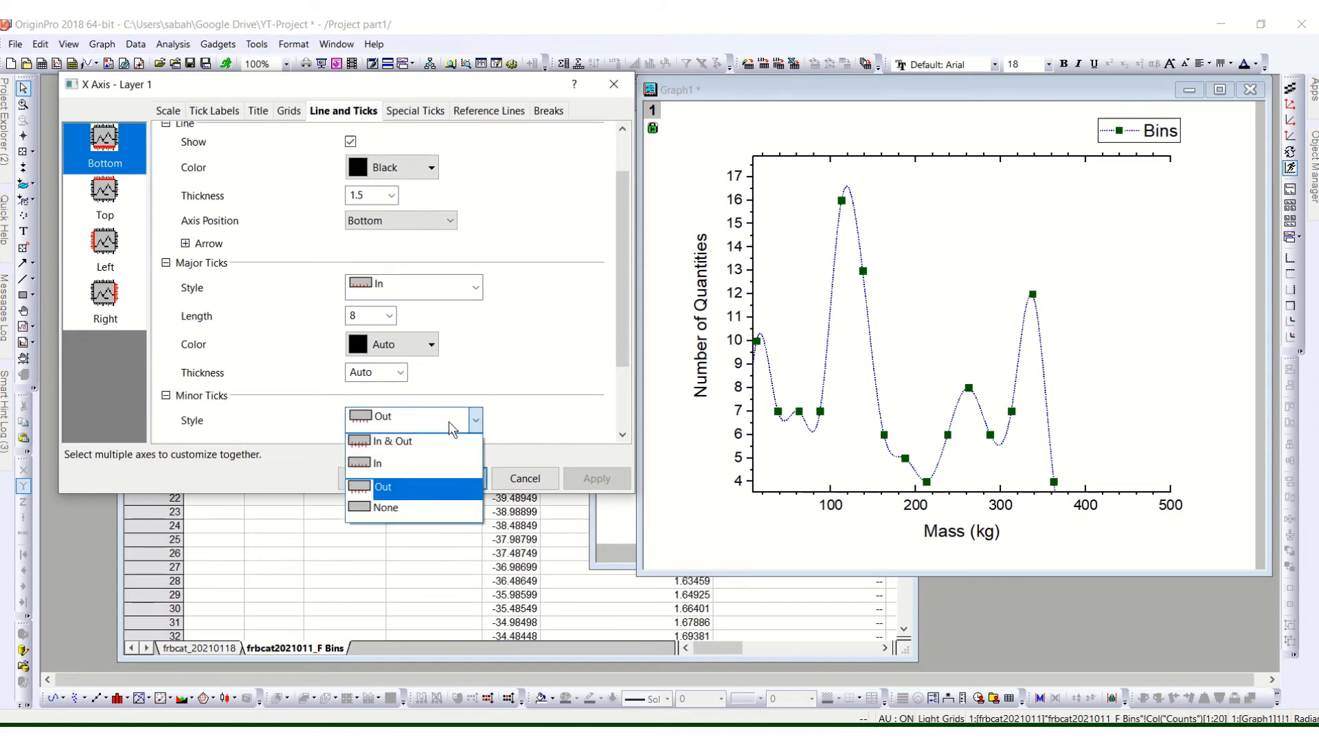
left_click(444, 463)
left_click(601, 483)
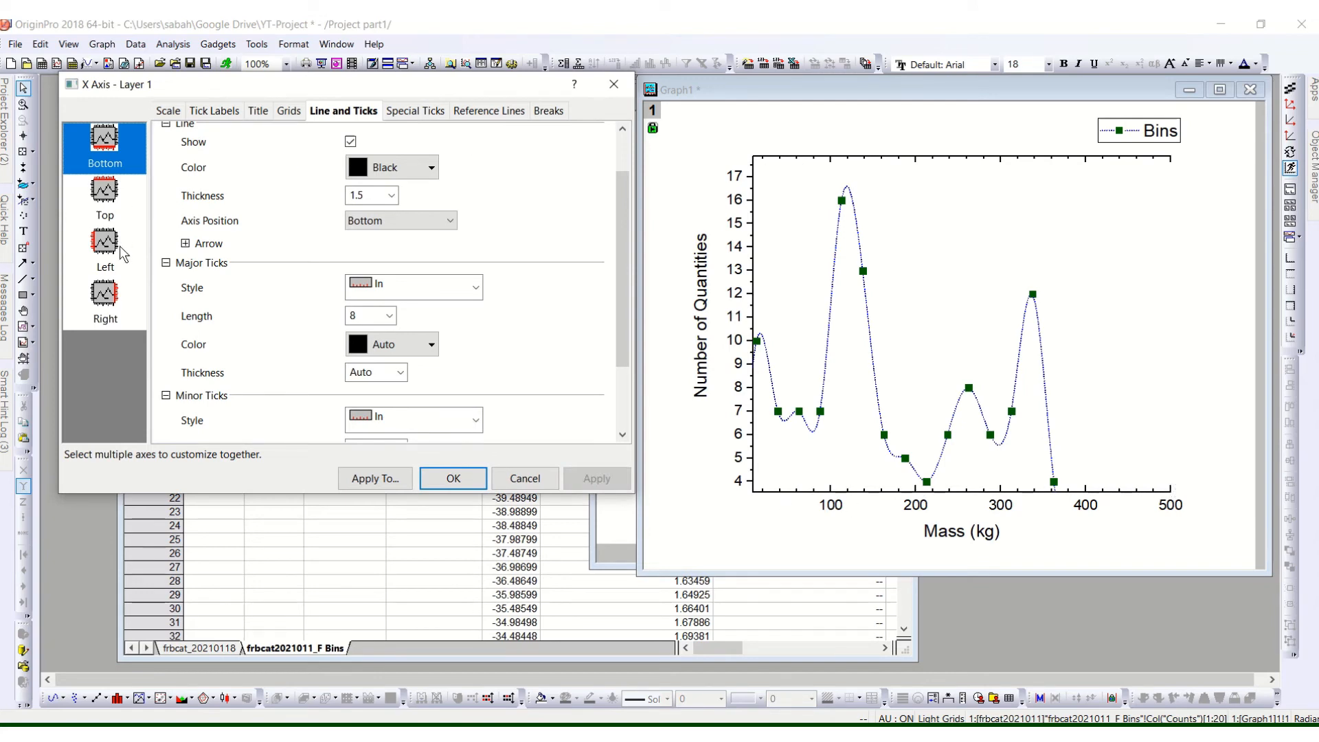
Step: Use the same line and tick options for the left and right axes
left_click(91, 204)
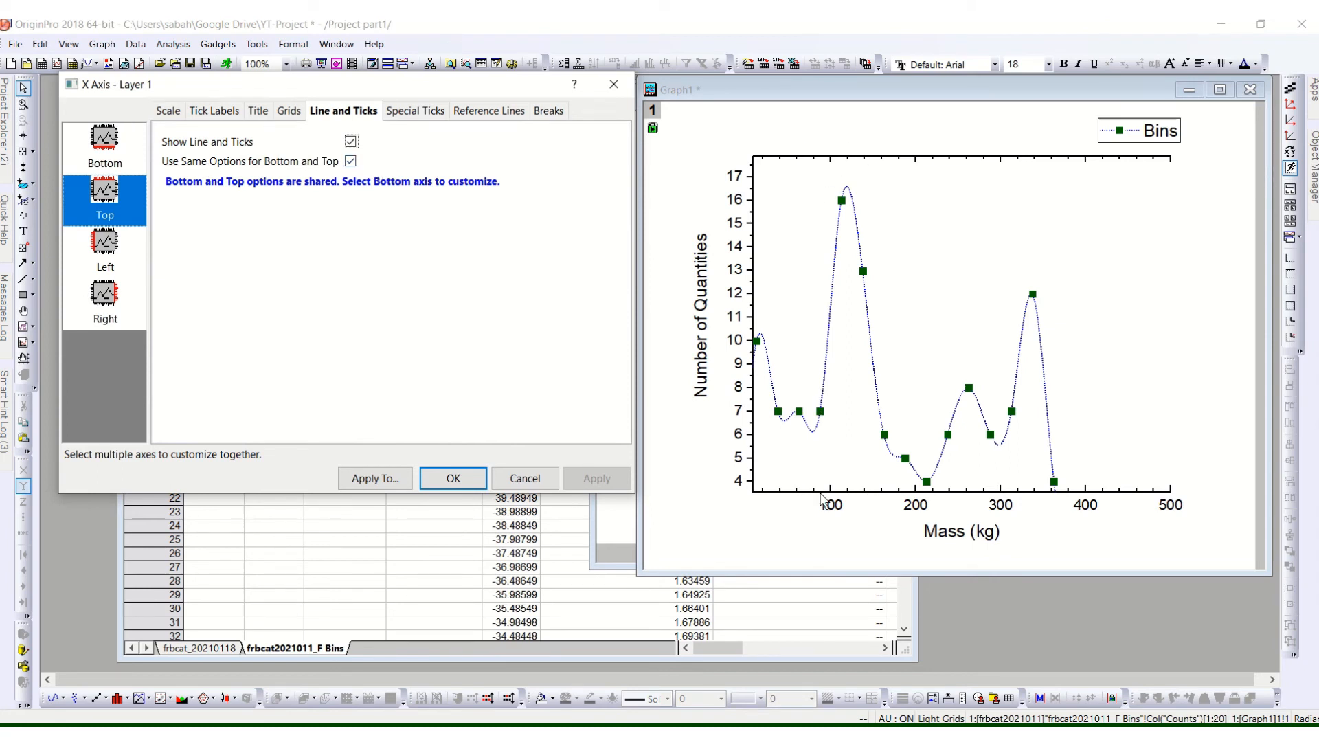
left_click(107, 261)
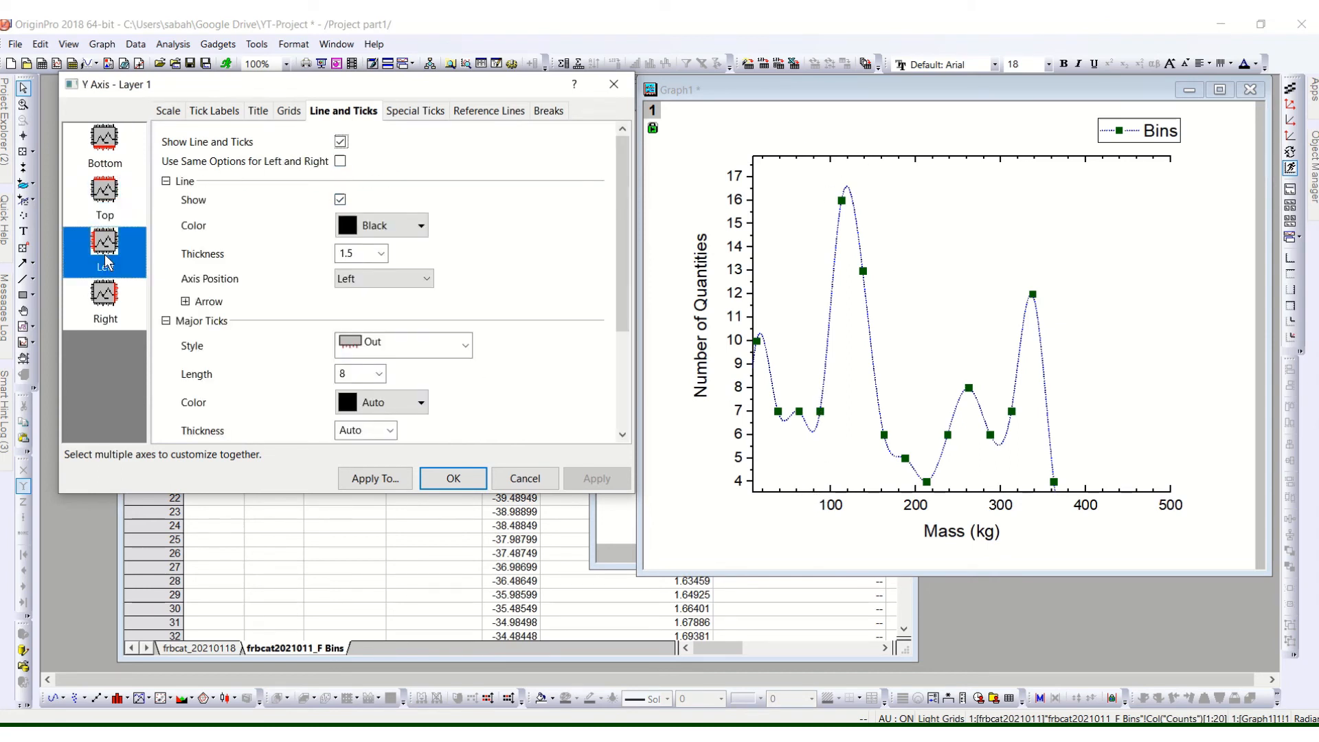
left_click(113, 319)
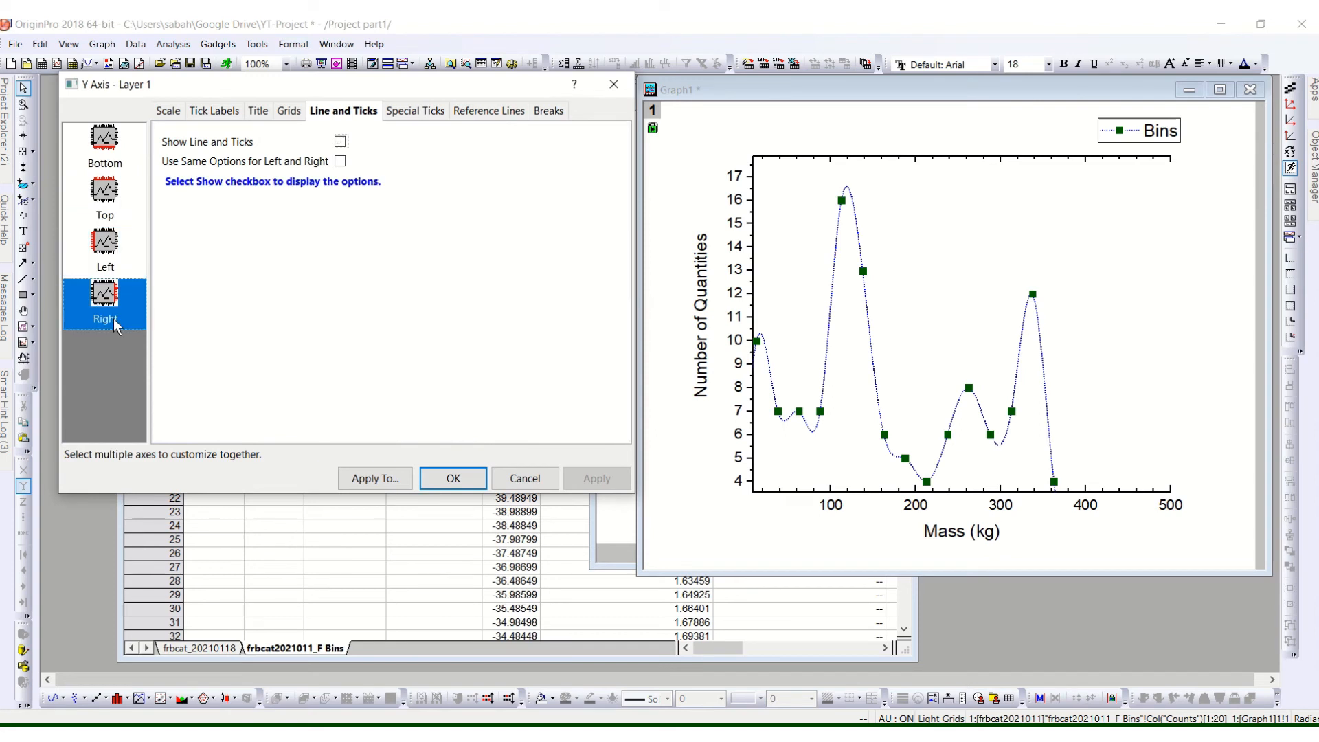
left_click(339, 162)
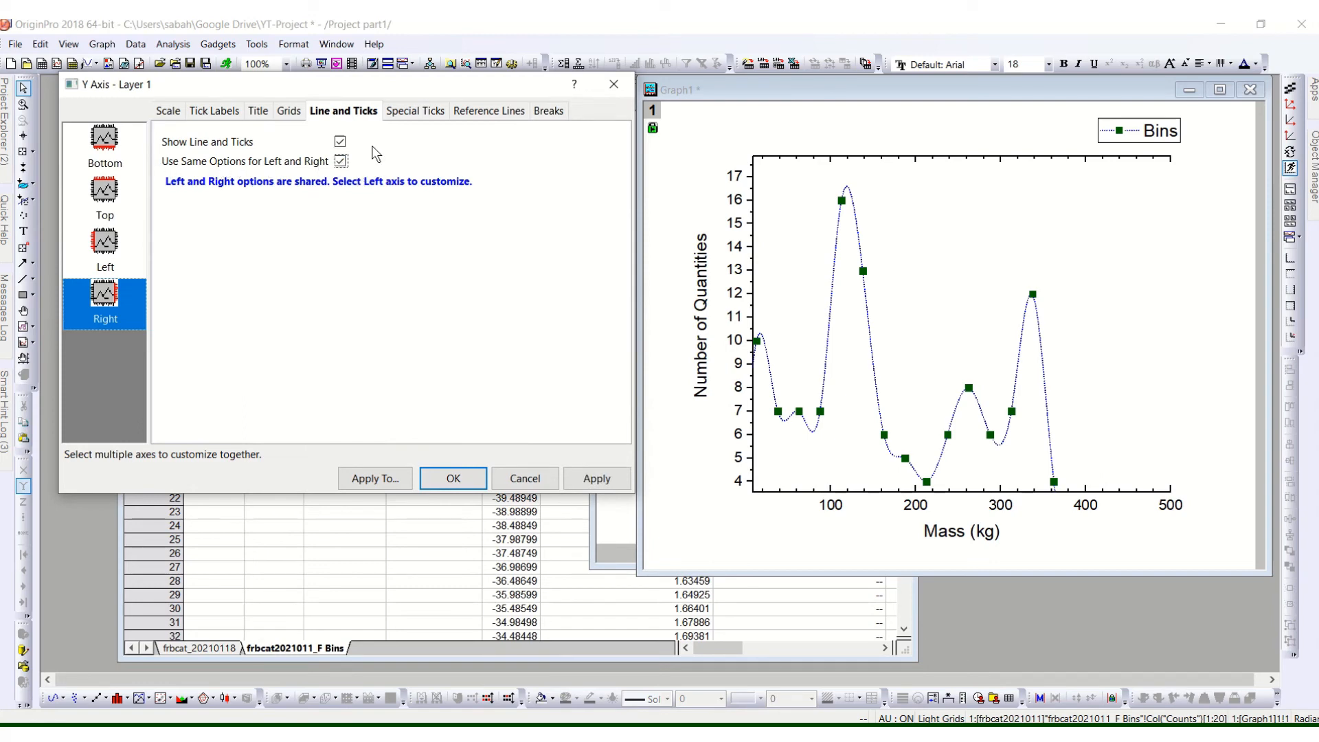
Step: Set both the major and minor tick styles of the left and right axes to In and apply
left_click(108, 245)
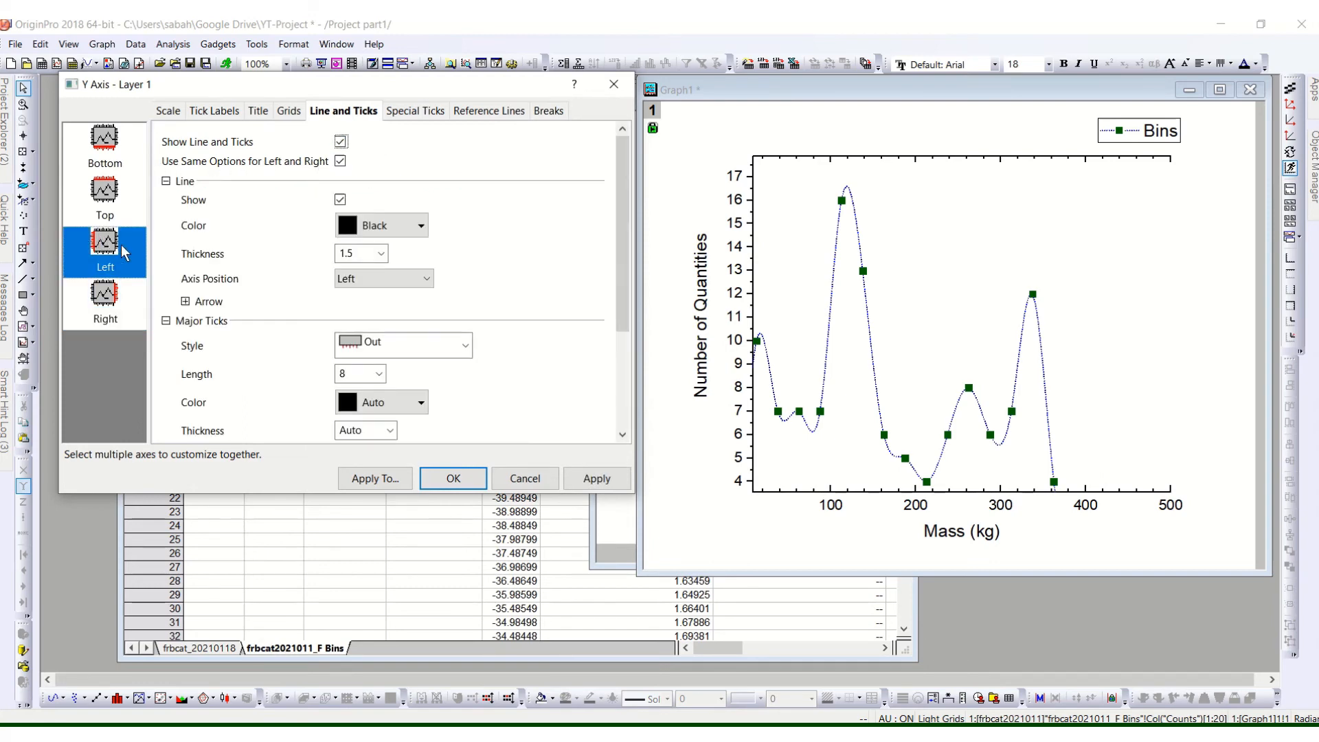
left_click(416, 346)
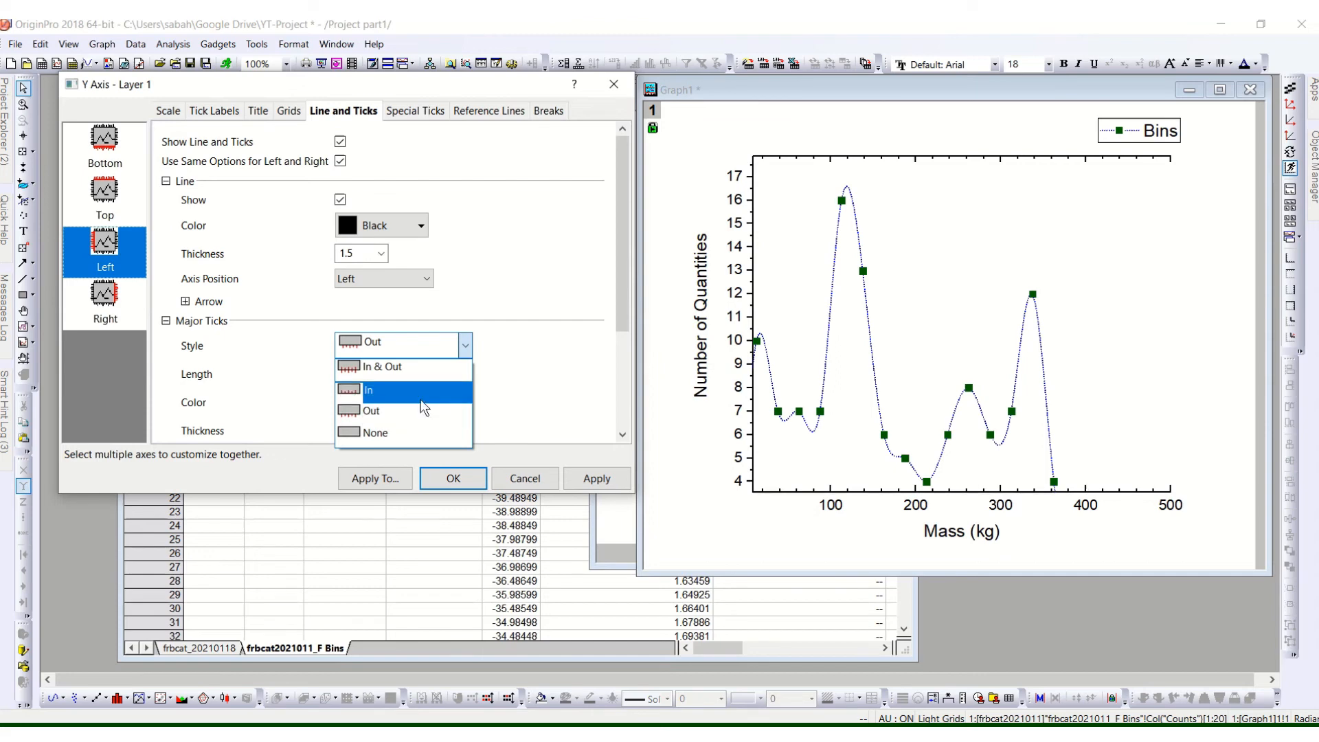
left_click(422, 386)
scroll(426, 377, "down", 1)
left_click(434, 421)
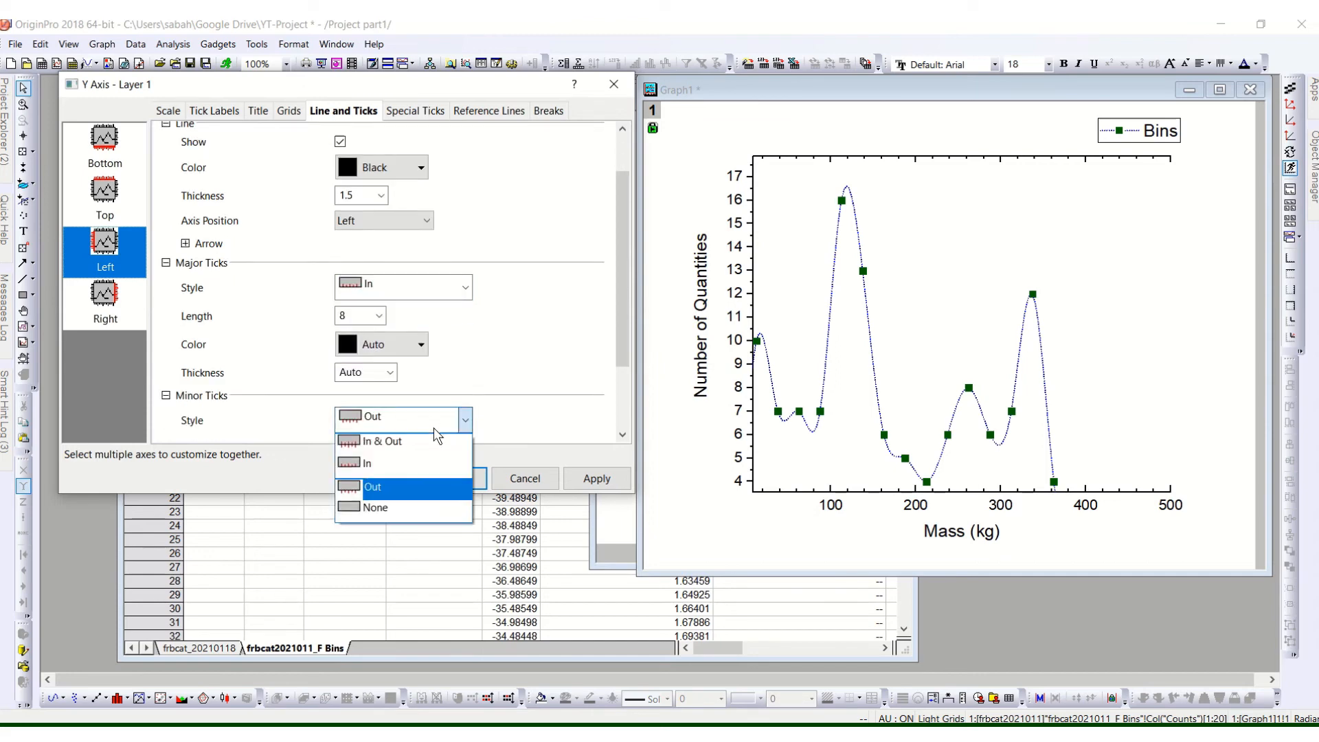
left_click(433, 473)
left_click(597, 478)
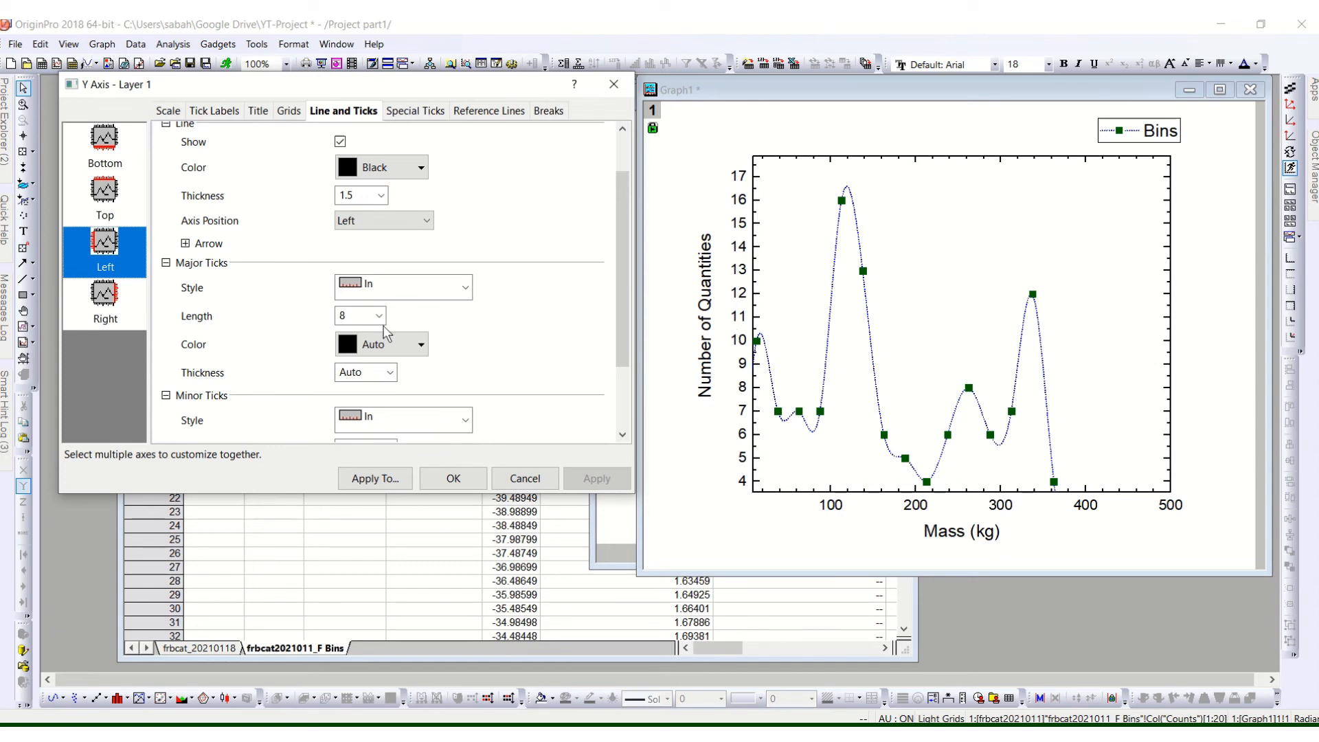
Step: Try the In & Out major tick style on the left and right axes, and restore it to In, applying each change
left_click(433, 286)
left_click(423, 310)
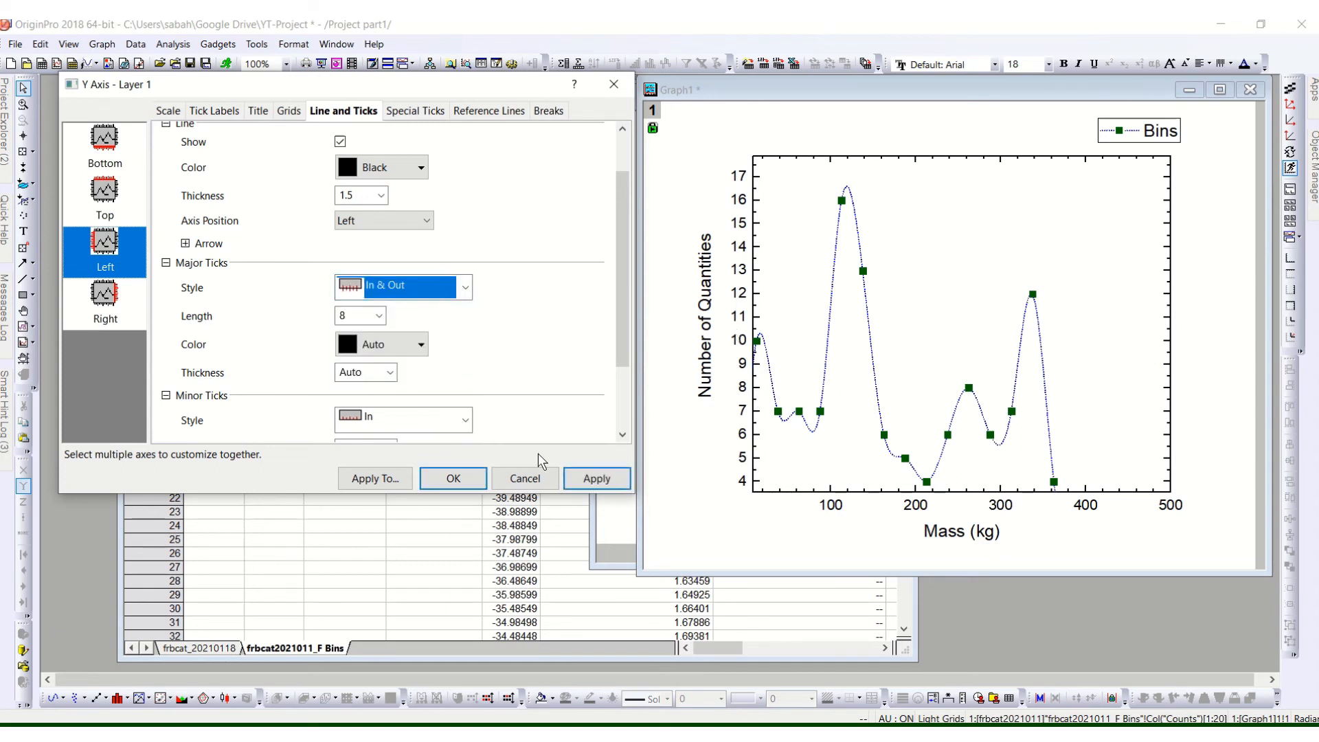
left_click(590, 476)
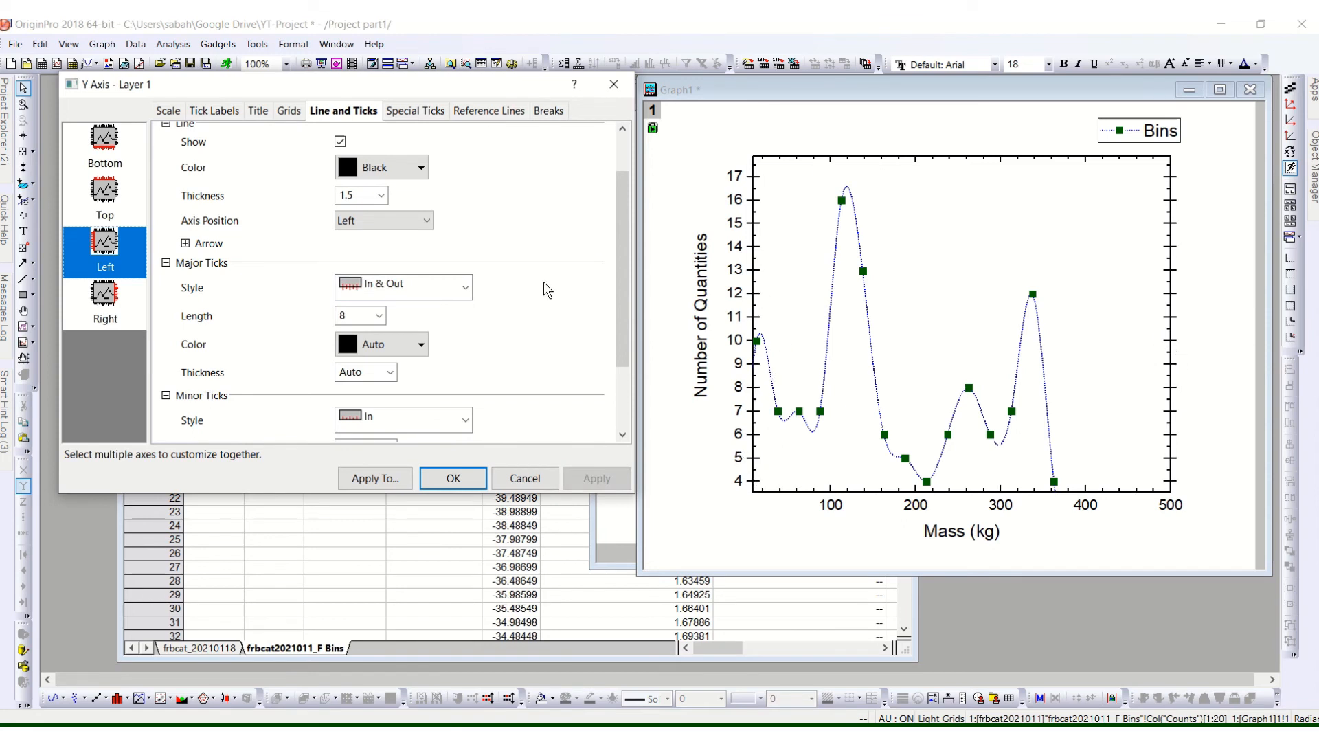
left_click(442, 286)
left_click(444, 344)
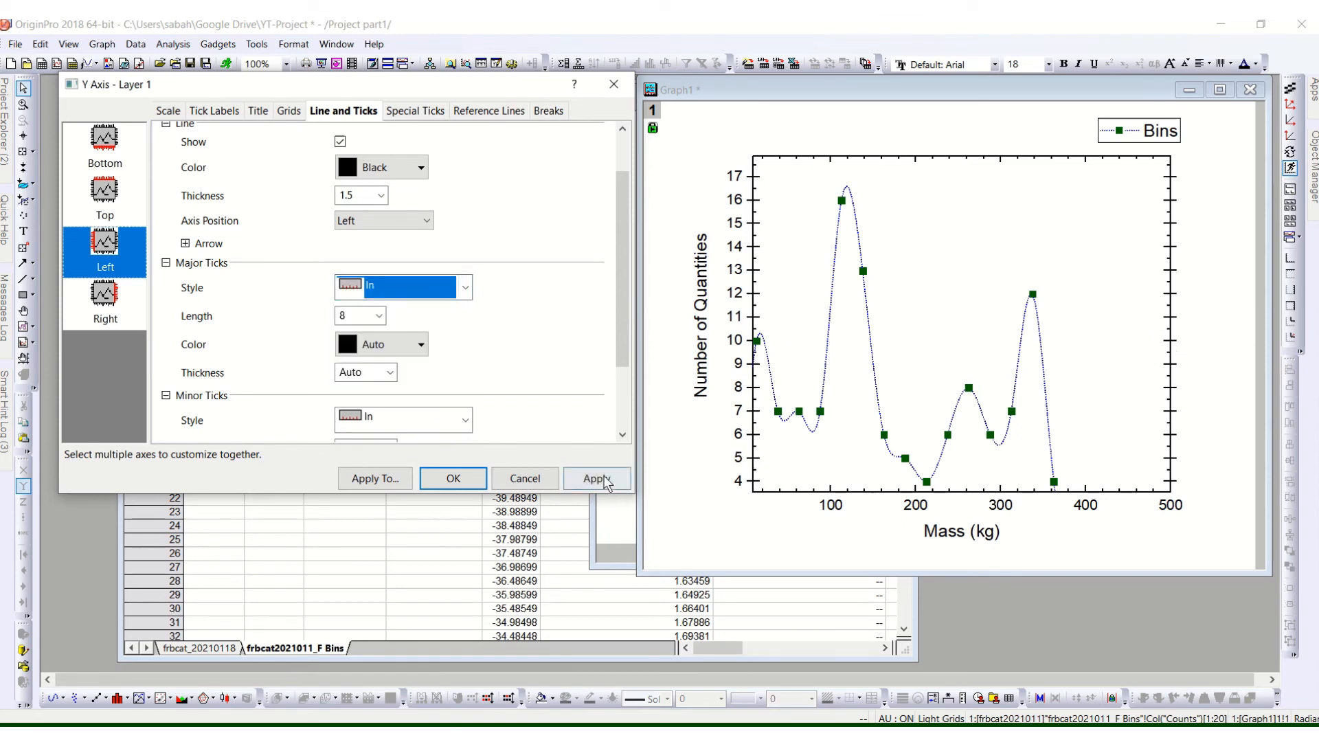
left_click(605, 481)
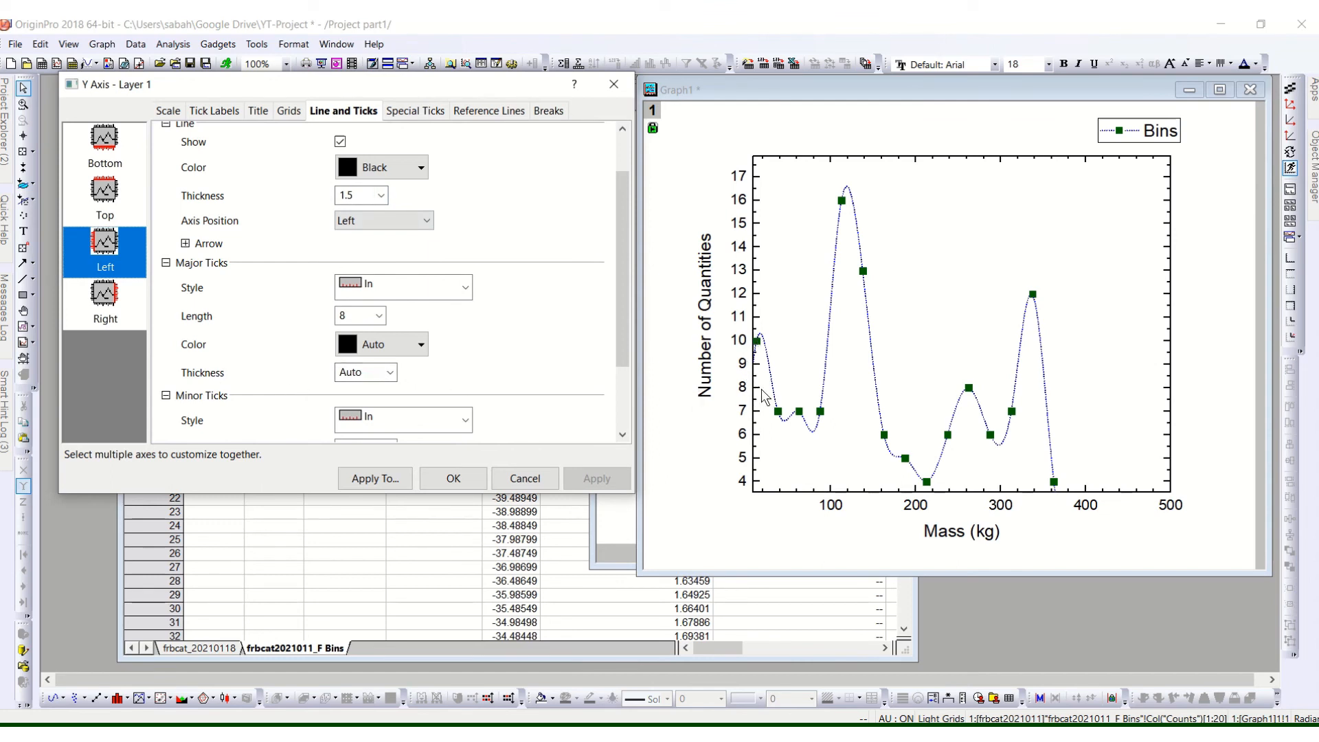
Step: Review the Y axis's special ticks, reference lines and breaks options, and accept the axis settings
scroll(306, 336, "down", 3)
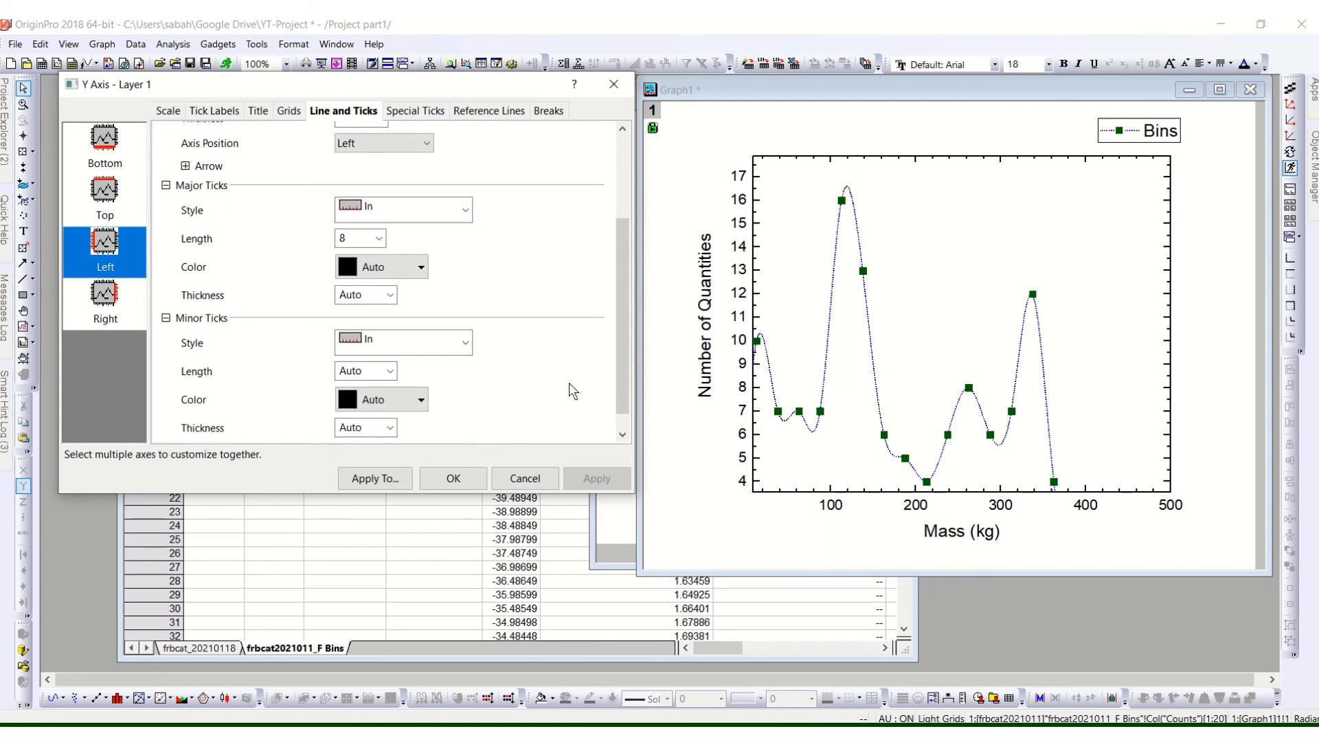
left_click(411, 114)
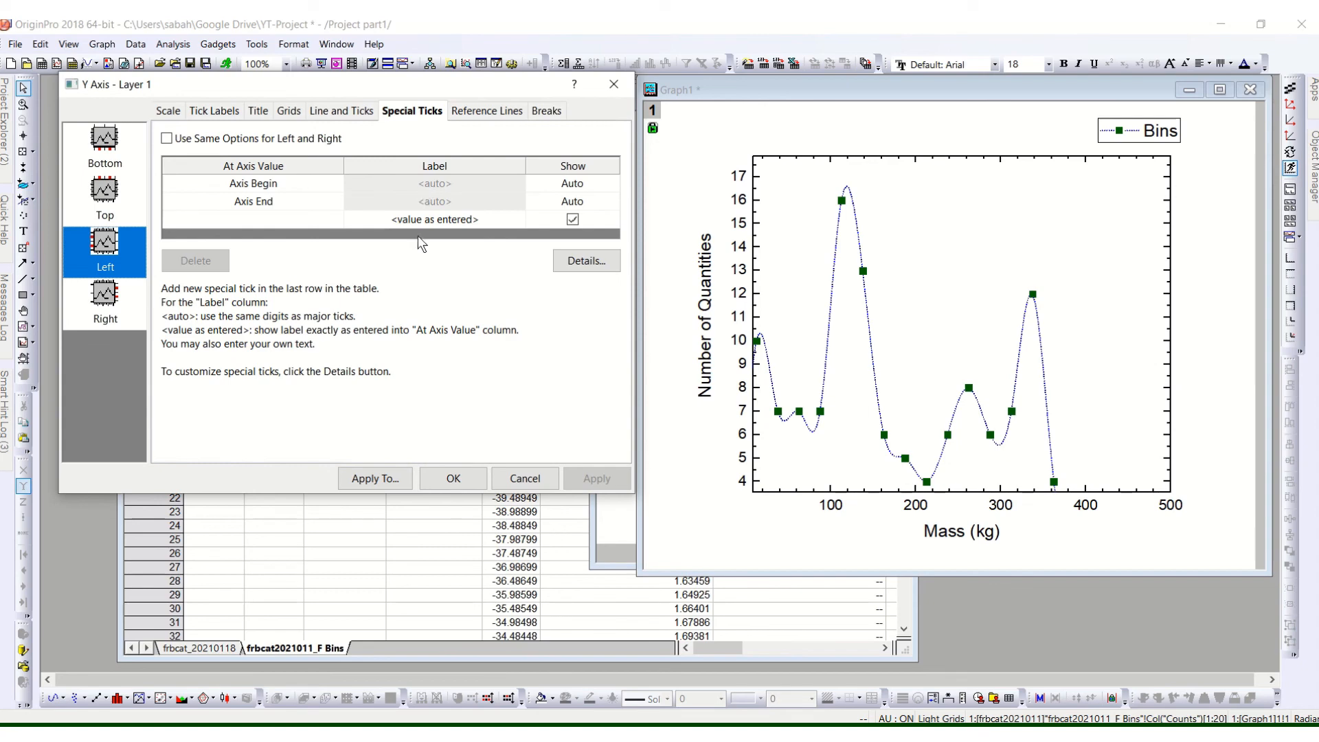
left_click(488, 110)
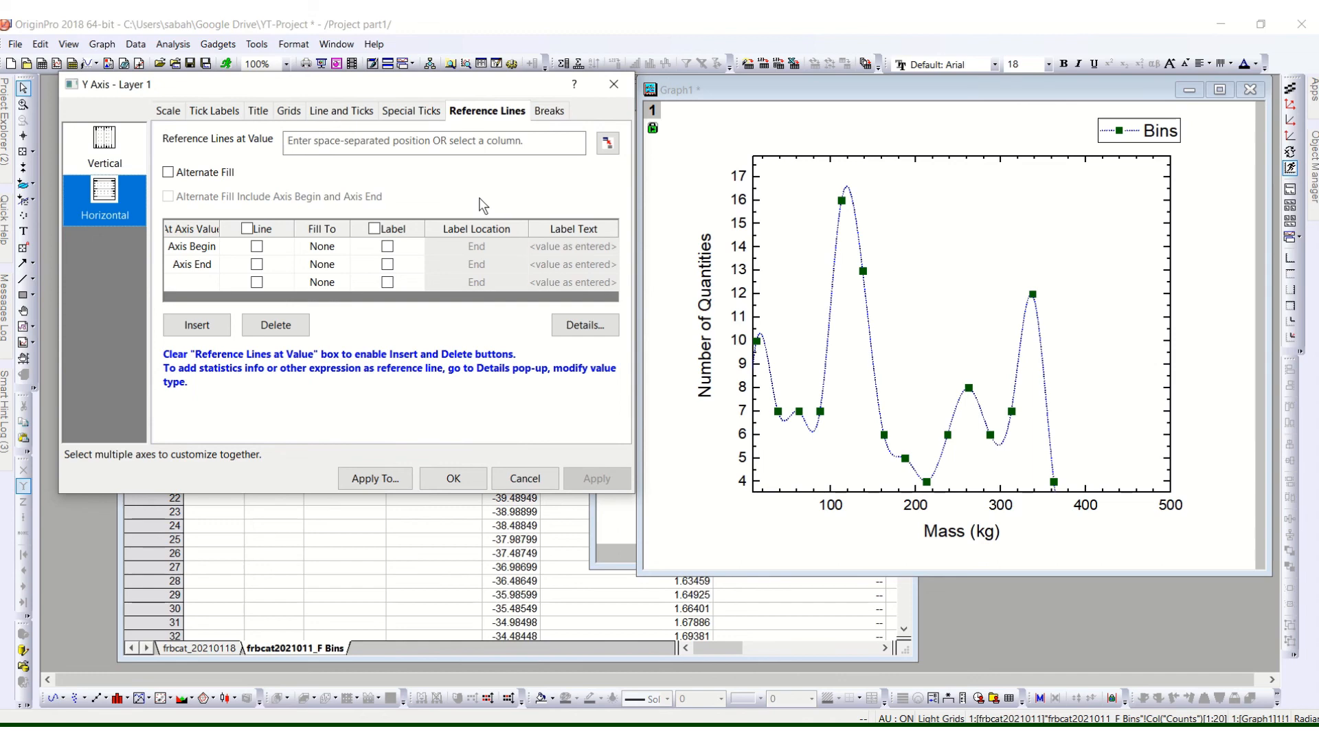
left_click(555, 117)
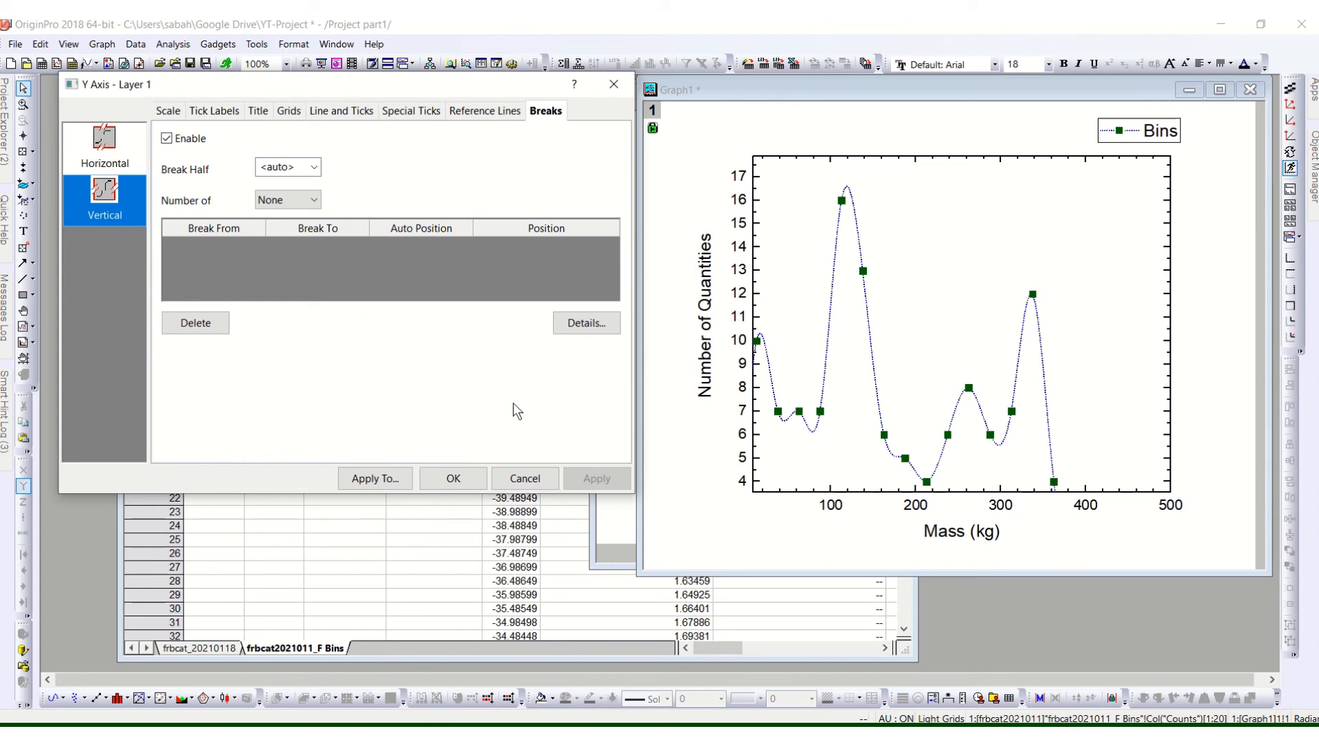
left_click(448, 480)
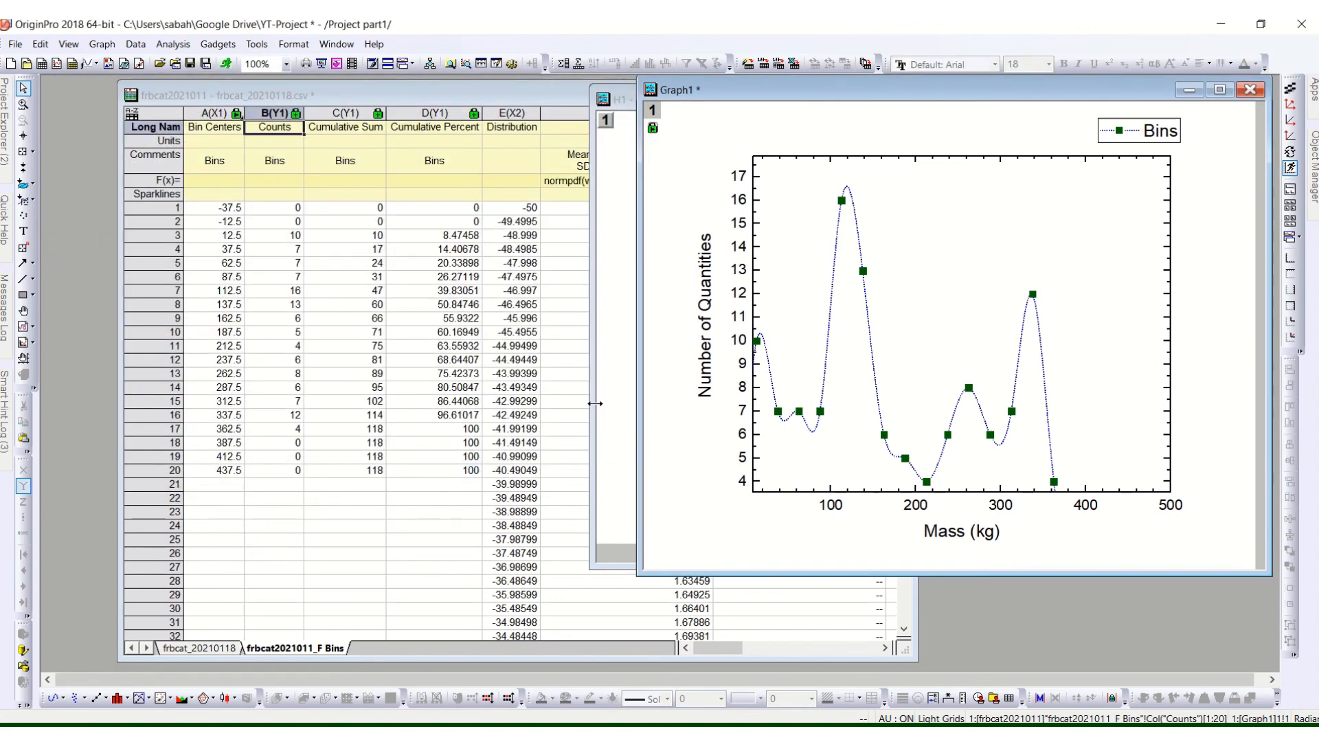